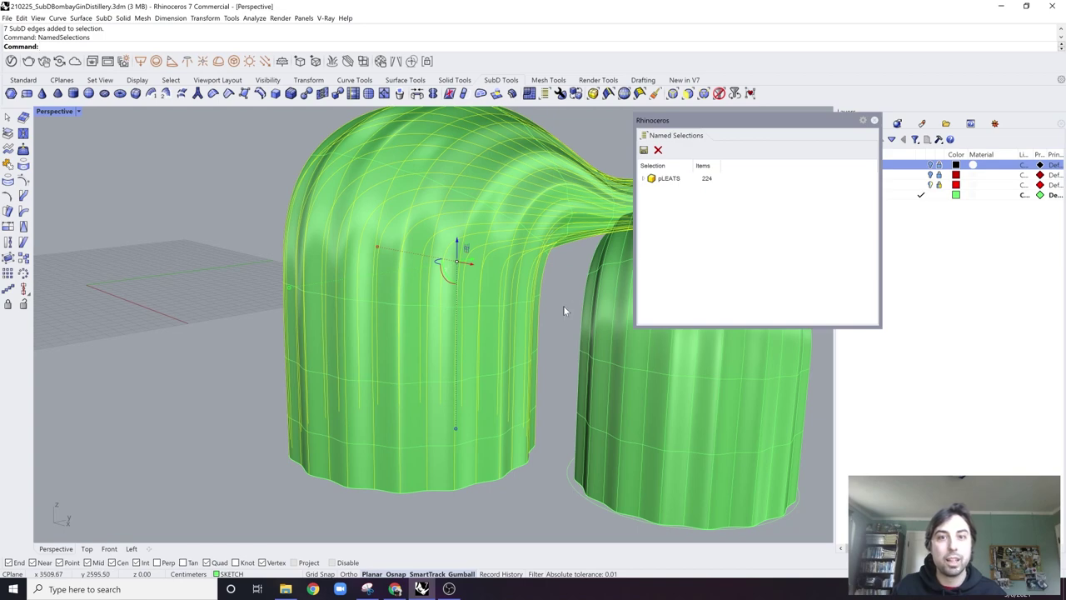
# Step: Restore the pLEATS named selection and apply Crease to those edges on the larger SubD
pyautogui.click(561, 289)
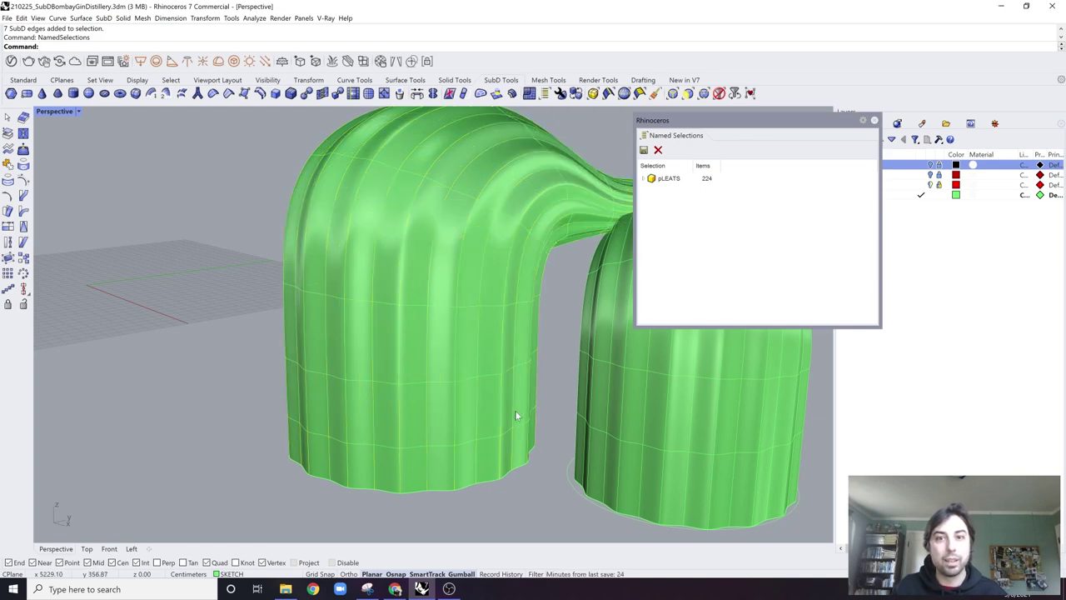
pyautogui.moveTo(514, 411); pyautogui.dragTo(478, 388, button='right')
pyautogui.click(615, 408)
pyautogui.click(832, 459)
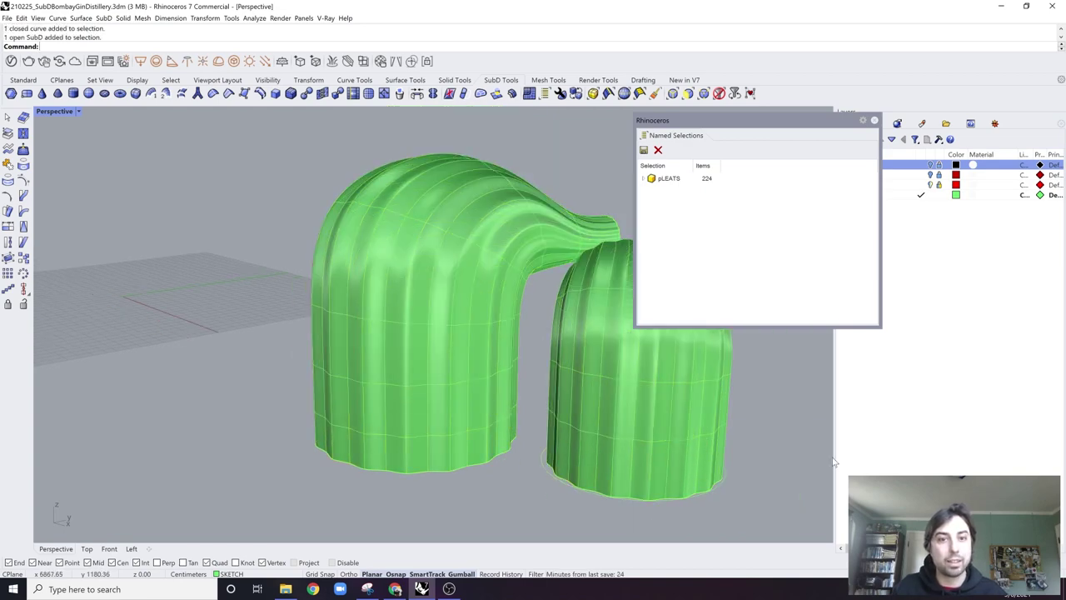
pyautogui.click(670, 178)
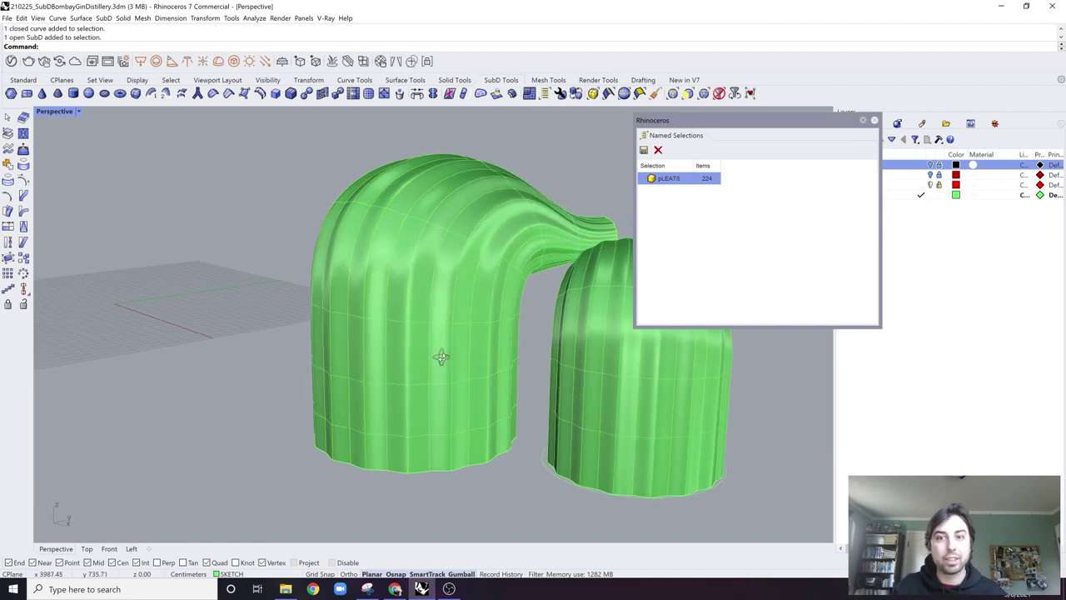
pyautogui.moveTo(441, 356); pyautogui.dragTo(441, 361, button='right')
pyautogui.doubleClick(663, 179)
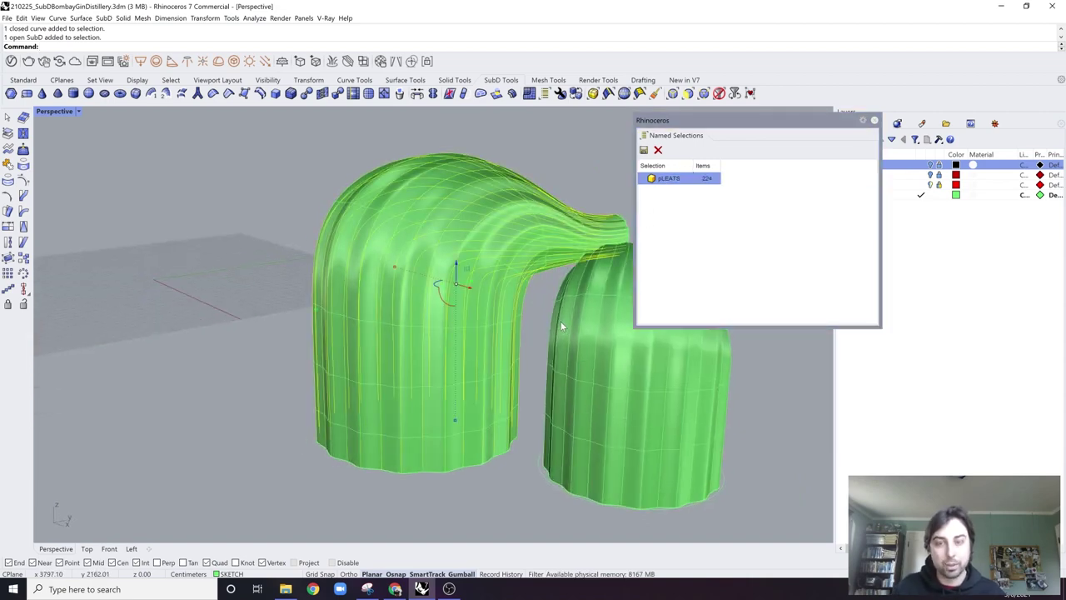
pyautogui.press('Return')
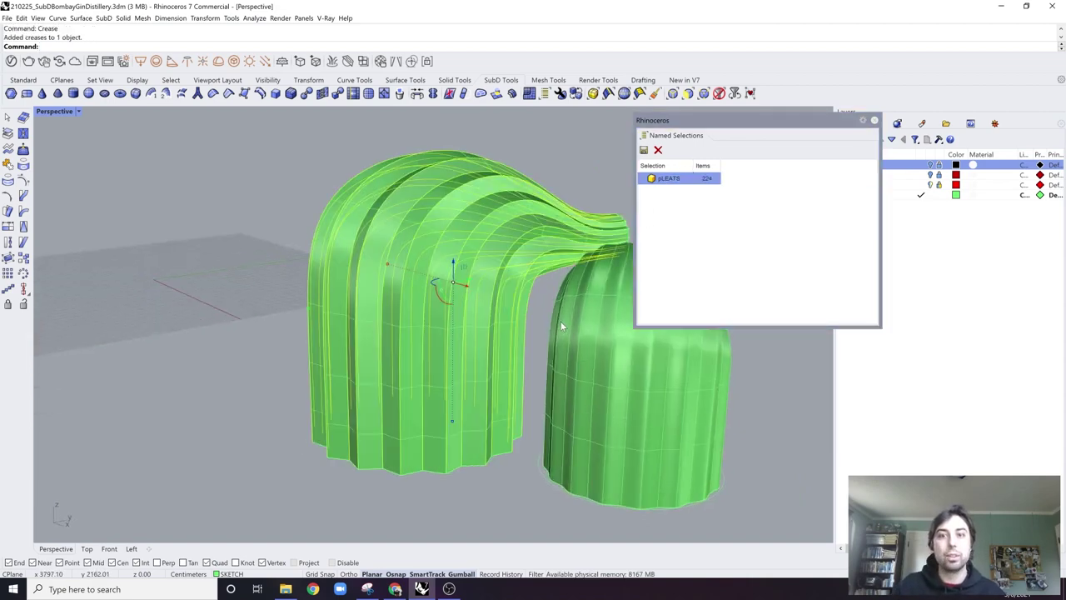
# Step: Examine the creased pleats and the spout openings of the larger SubD from all sides and up close
pyautogui.click(555, 330)
pyautogui.moveTo(550, 343); pyautogui.dragTo(469, 208, button='right')
pyautogui.click(336, 353)
pyautogui.scroll(4, 312, 334)
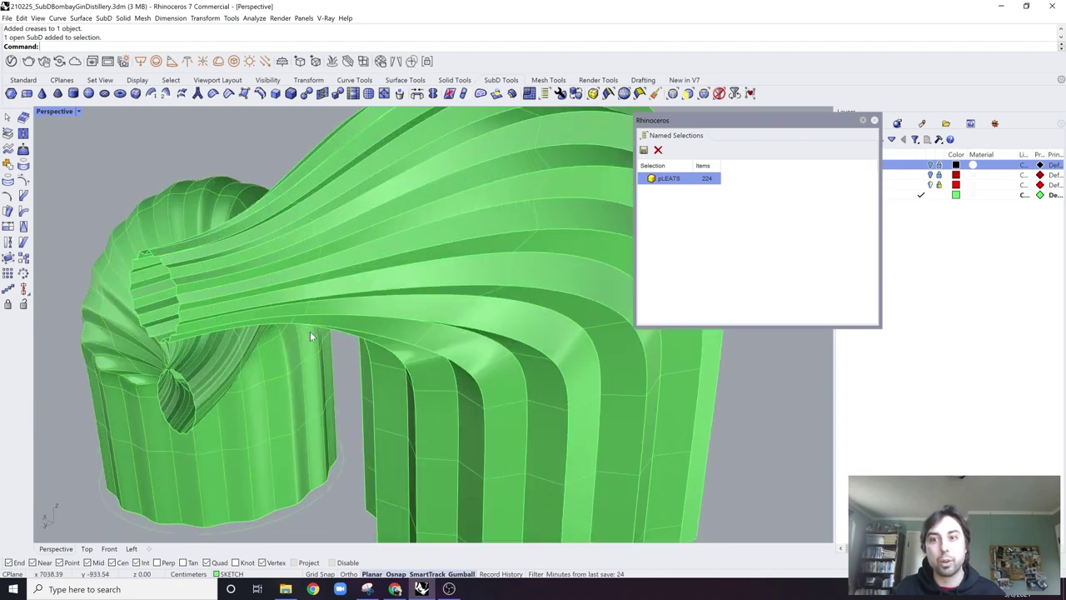
pyautogui.moveTo(311, 335); pyautogui.dragTo(358, 361, button='right')
pyautogui.moveTo(209, 258); pyautogui.dragTo(162, 295, button='right')
pyautogui.scroll(-4, 197, 304)
pyautogui.scroll(-6, 196, 294)
pyautogui.scroll(2, 358, 395)
pyautogui.keyDown('shift'); pyautogui.moveTo(356, 408); pyautogui.dragTo(451, 421, button='right'); pyautogui.keyUp('shift')
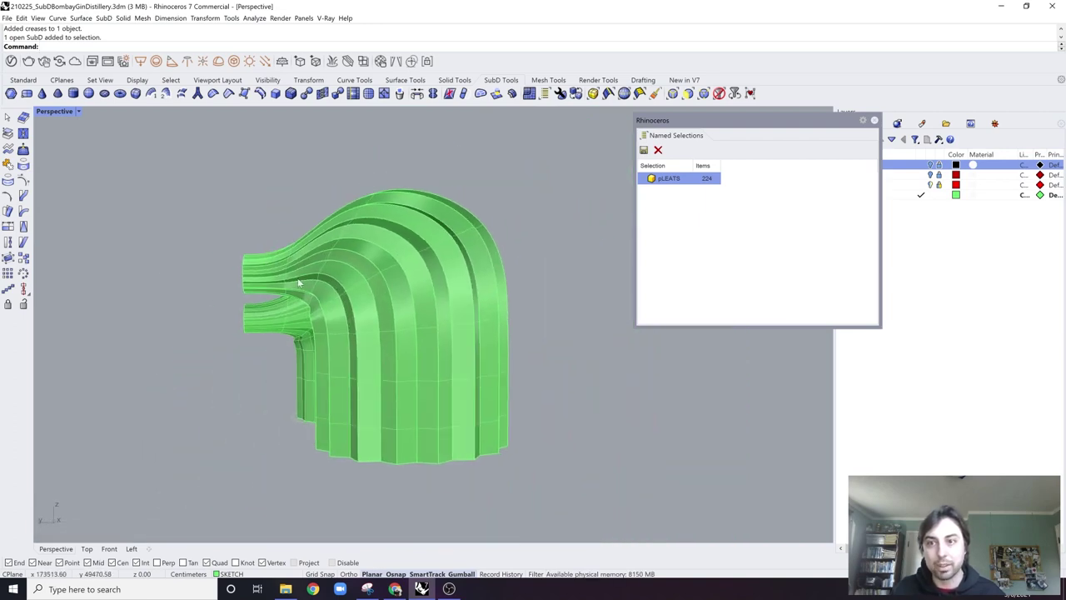
pyautogui.moveTo(383, 288); pyautogui.dragTo(271, 289, button='right')
pyautogui.scroll(3, 342, 305)
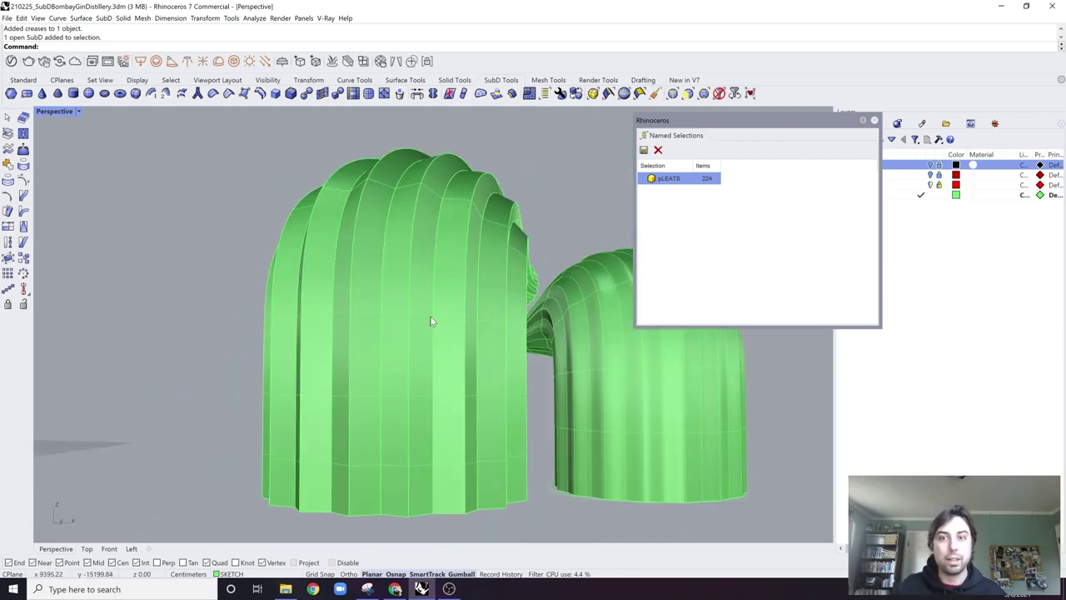
# Step: Undo the crease and restore the pLEATS named selection on the larger SubD
pyautogui.hotkey('ctrl', 'z')
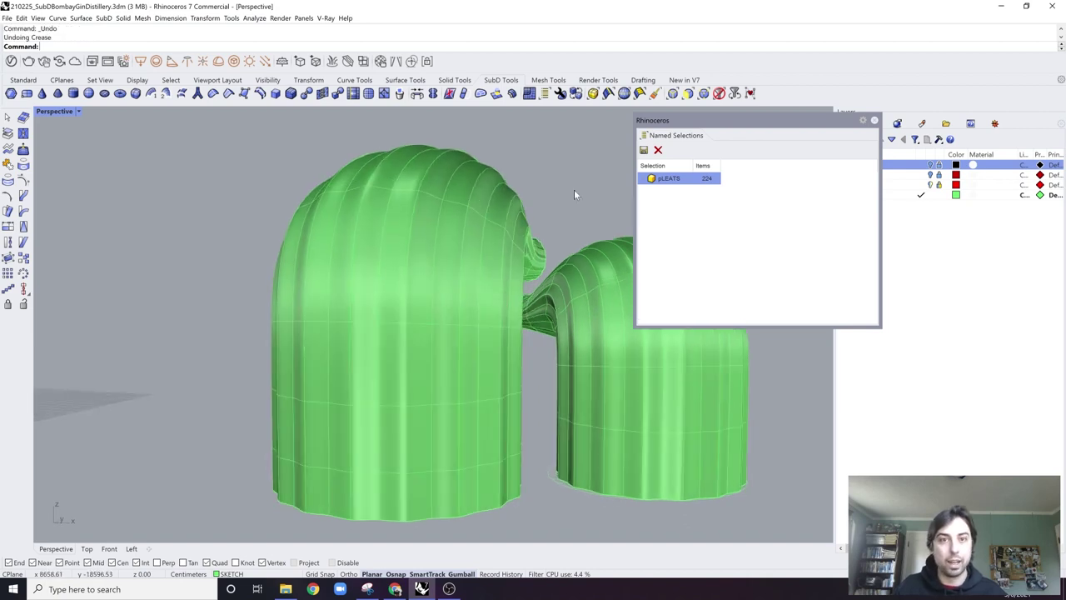
pyautogui.doubleClick(667, 178)
pyautogui.moveTo(553, 310); pyautogui.dragTo(503, 317, button='right')
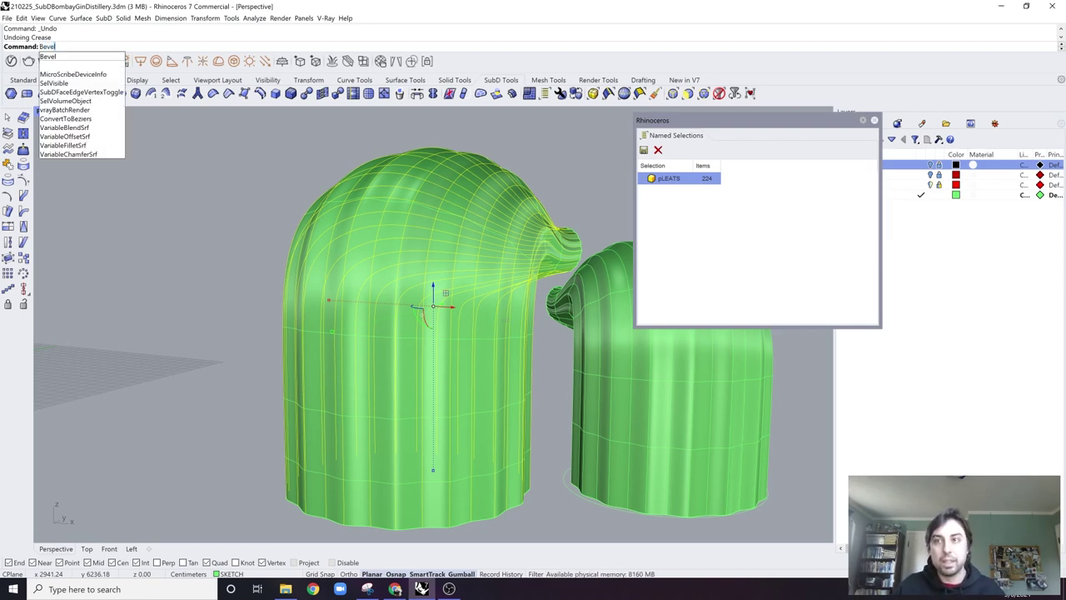
# Step: Begin a Bevel on the selected pleat edges with one segment and show the SubDs in flat display
pyautogui.press('Return')
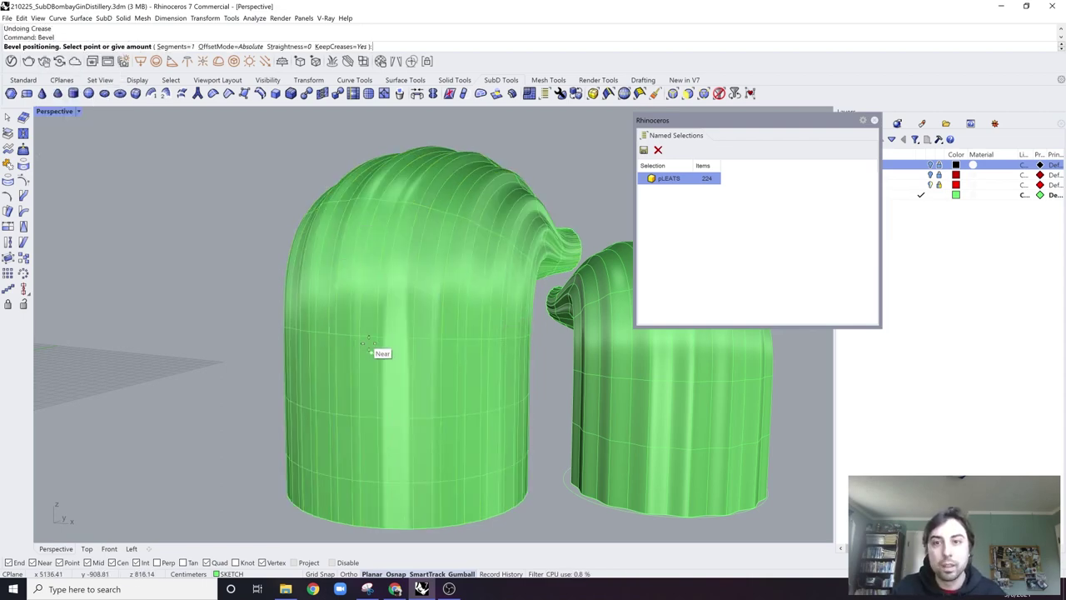
pyautogui.moveTo(369, 343); pyautogui.dragTo(376, 371, button='right')
pyautogui.press('Tab')
pyautogui.scroll(4, 407, 459)
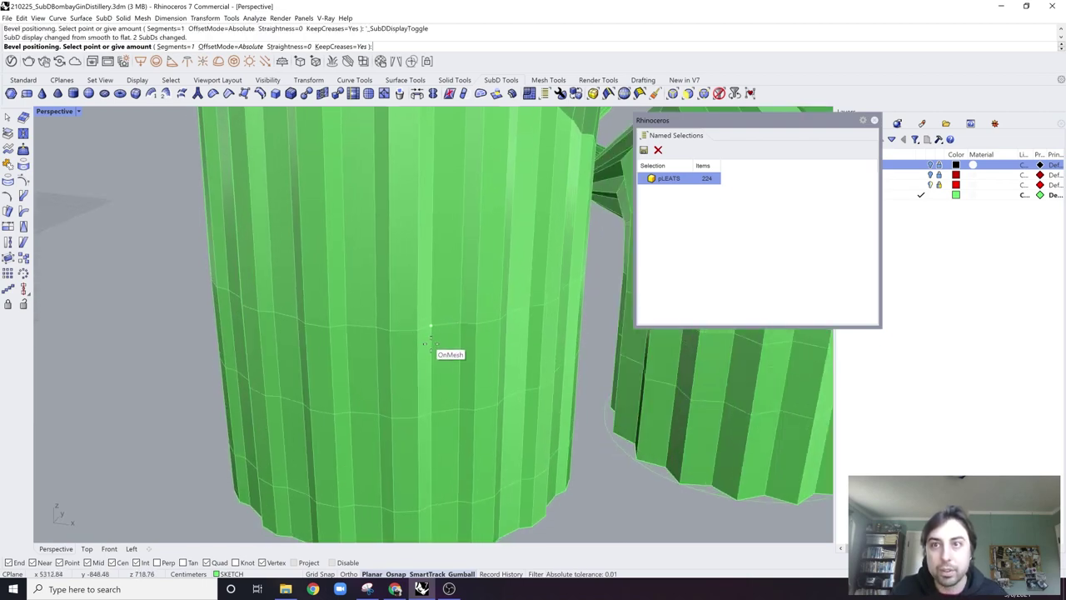
pyautogui.scroll(-4, 426, 349)
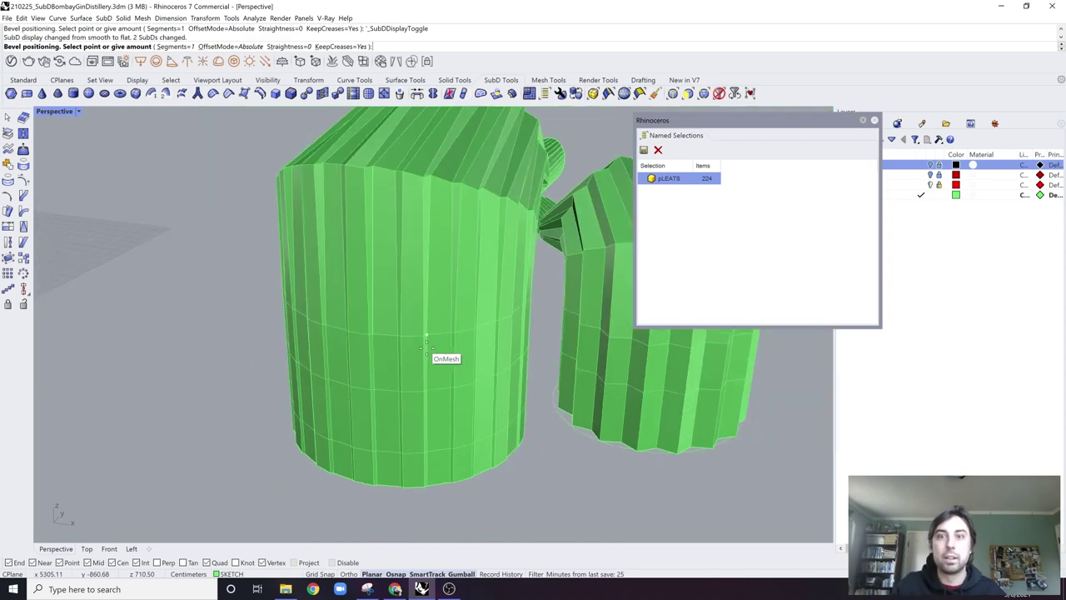
pyautogui.moveTo(426, 348); pyautogui.dragTo(428, 407, button='right')
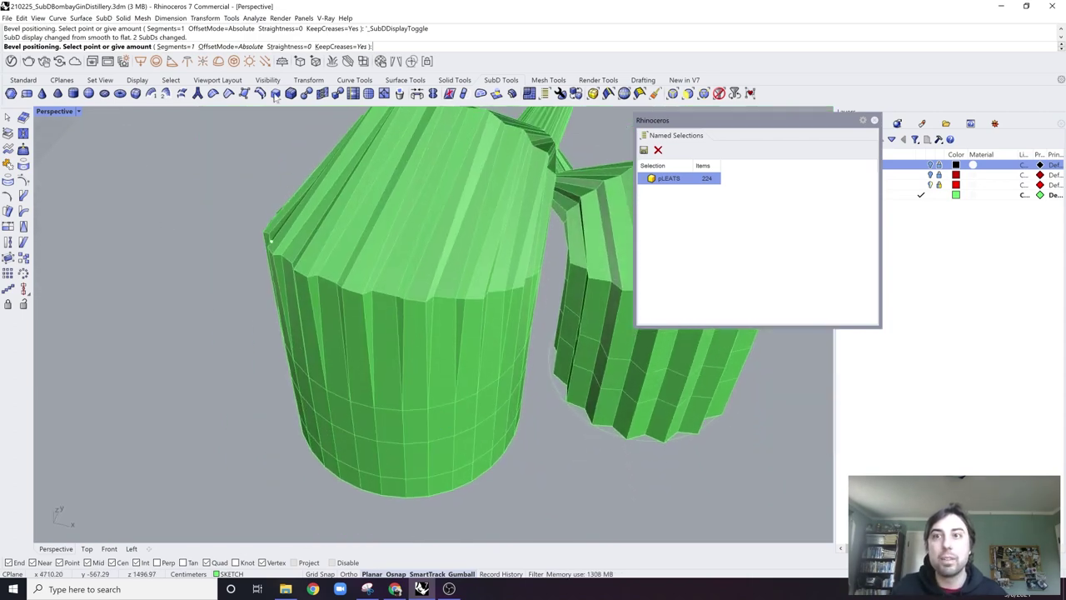
# Step: Try the Proportional offset mode for the bevel, then return OffsetMode to Absolute
pyautogui.click(237, 47)
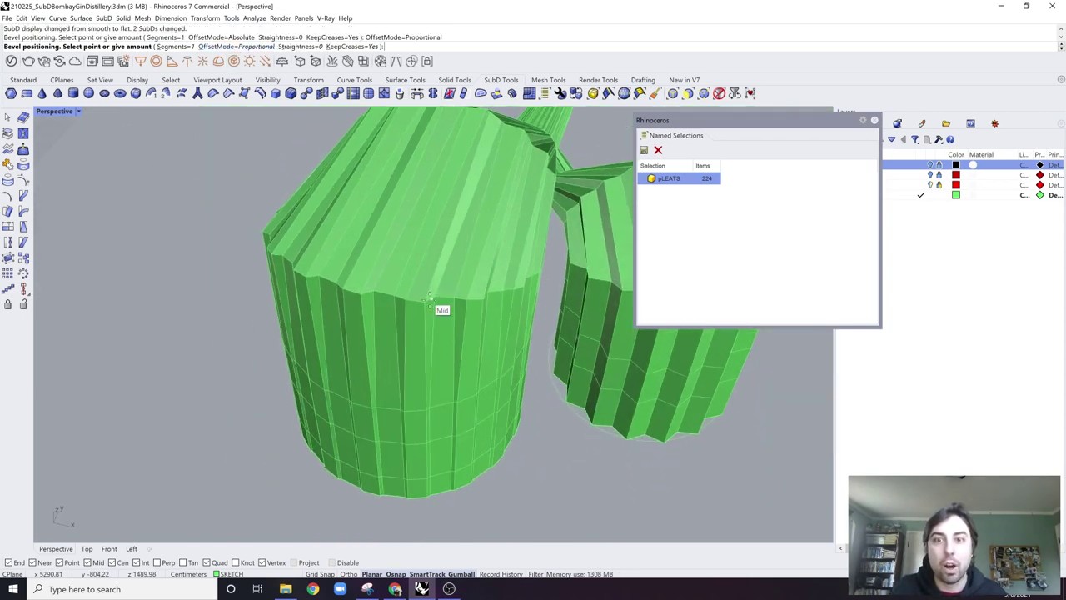
pyautogui.scroll(7, 389, 306)
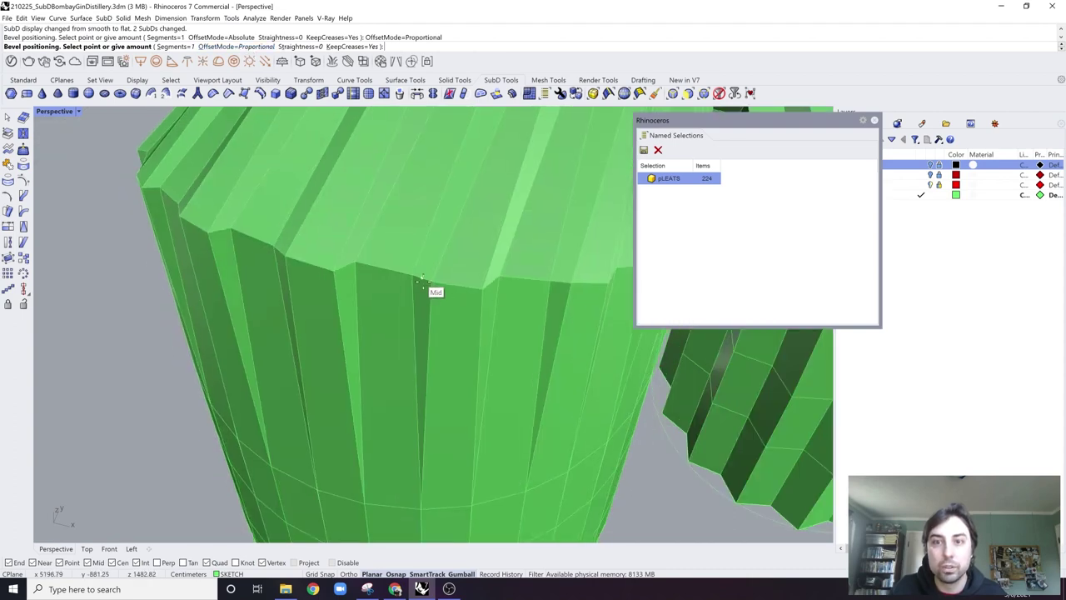
pyautogui.scroll(-4, 421, 284)
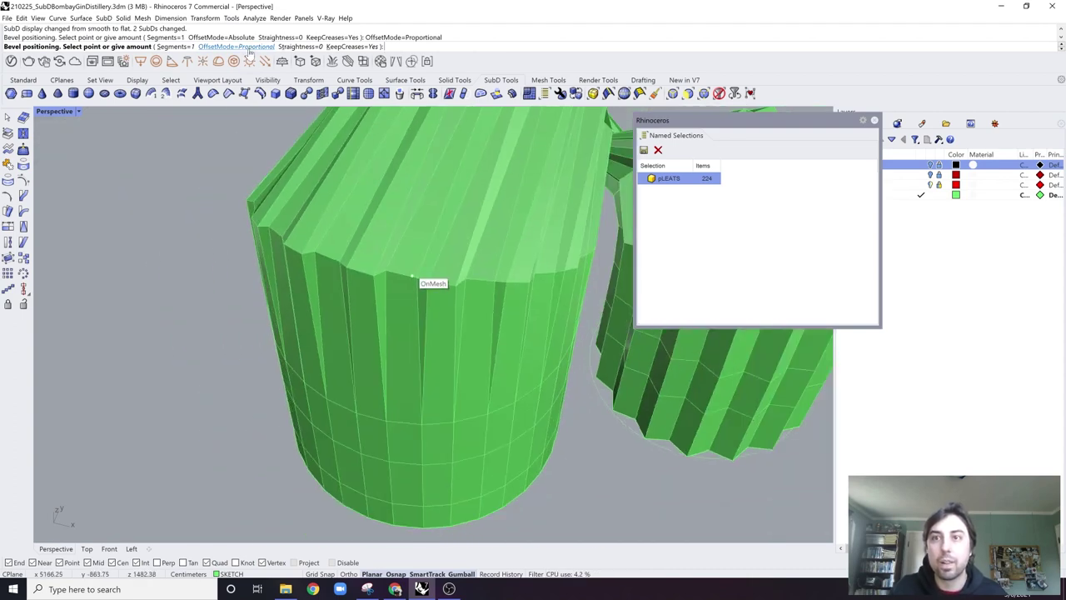
pyautogui.click(249, 47)
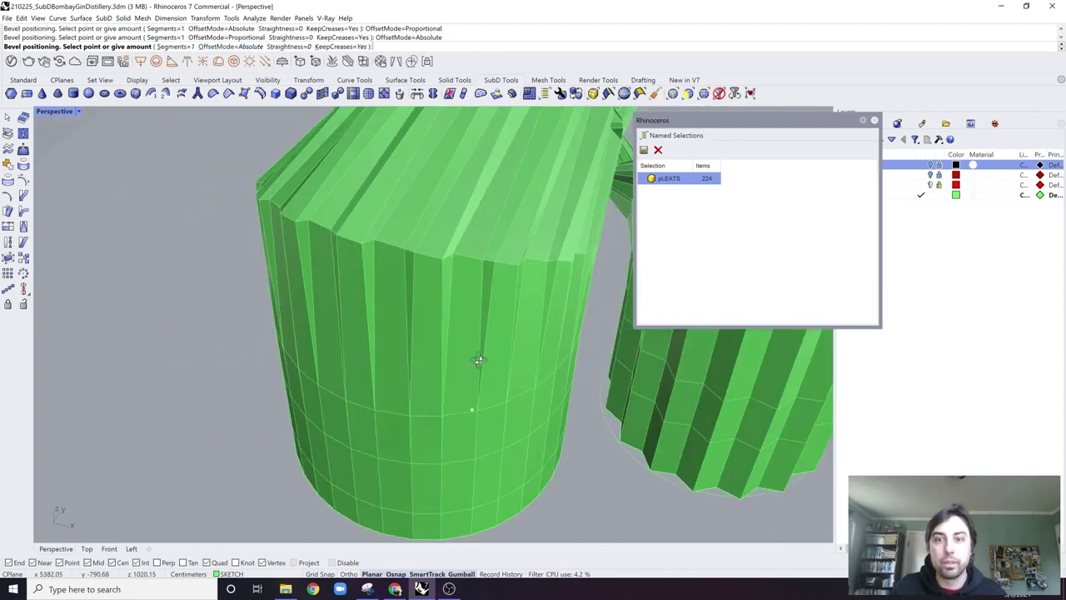
# Step: Set a narrow bevel width by eye on the larger SubD's pleat edges and complete the Bevel
pyautogui.scroll(5, 479, 360)
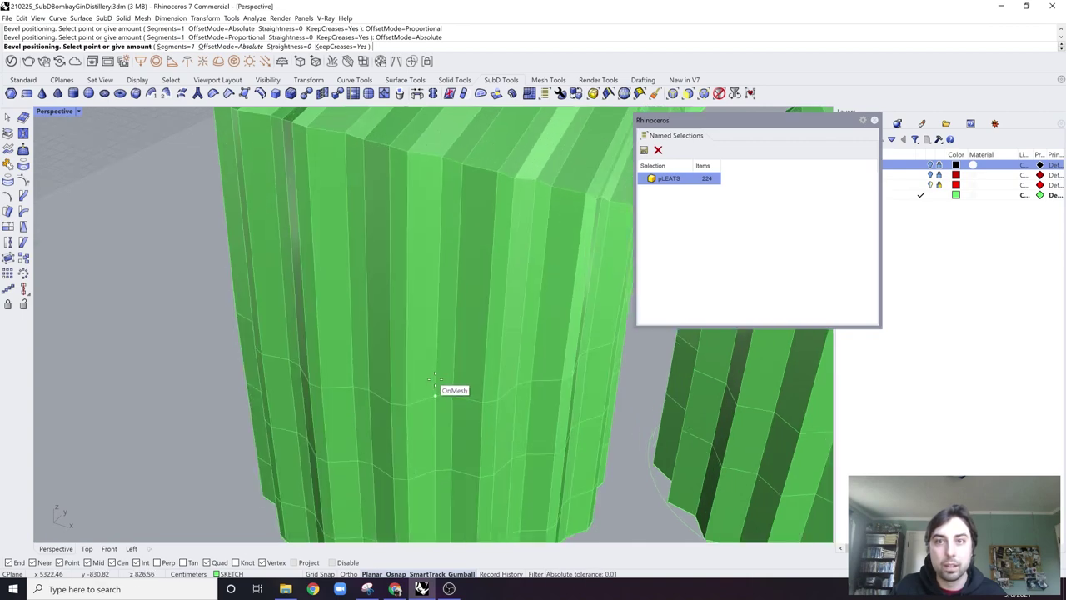
pyautogui.scroll(5, 435, 385)
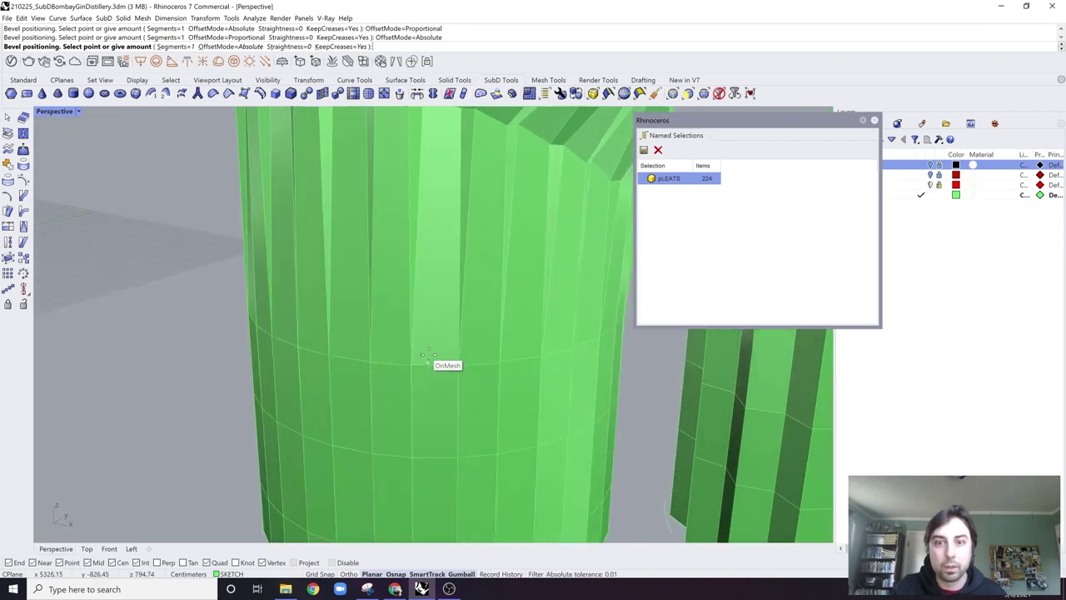
pyautogui.scroll(2, 429, 358)
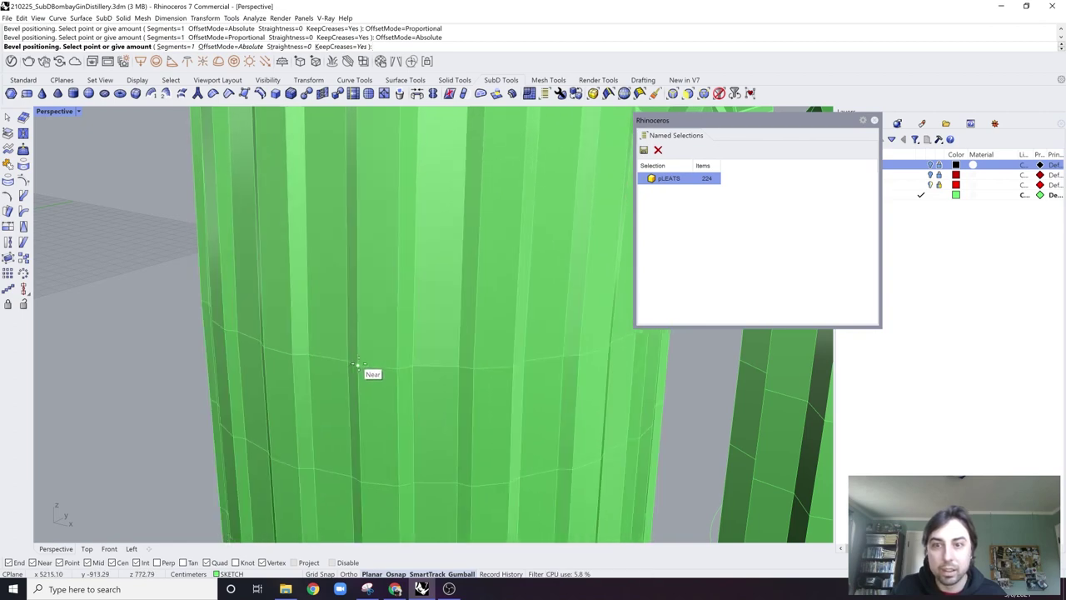
pyautogui.moveTo(358, 364); pyautogui.dragTo(325, 275, button='right')
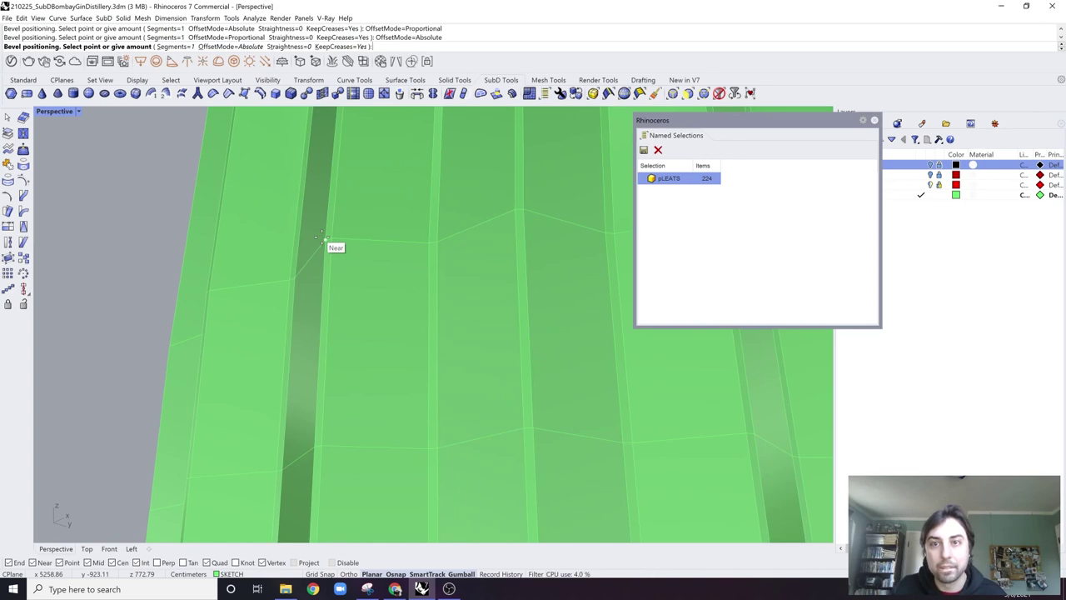
pyautogui.click(322, 237)
# Step: Inspect the beveled pleats in flat display, then return the SubDs to smooth display
pyautogui.scroll(-5, 403, 303)
pyautogui.moveTo(403, 304); pyautogui.dragTo(443, 321, button='right')
pyautogui.scroll(-3, 392, 344)
pyautogui.scroll(6, 429, 218)
pyautogui.moveTo(429, 218); pyautogui.dragTo(359, 328, button='right')
pyautogui.scroll(4, 428, 188)
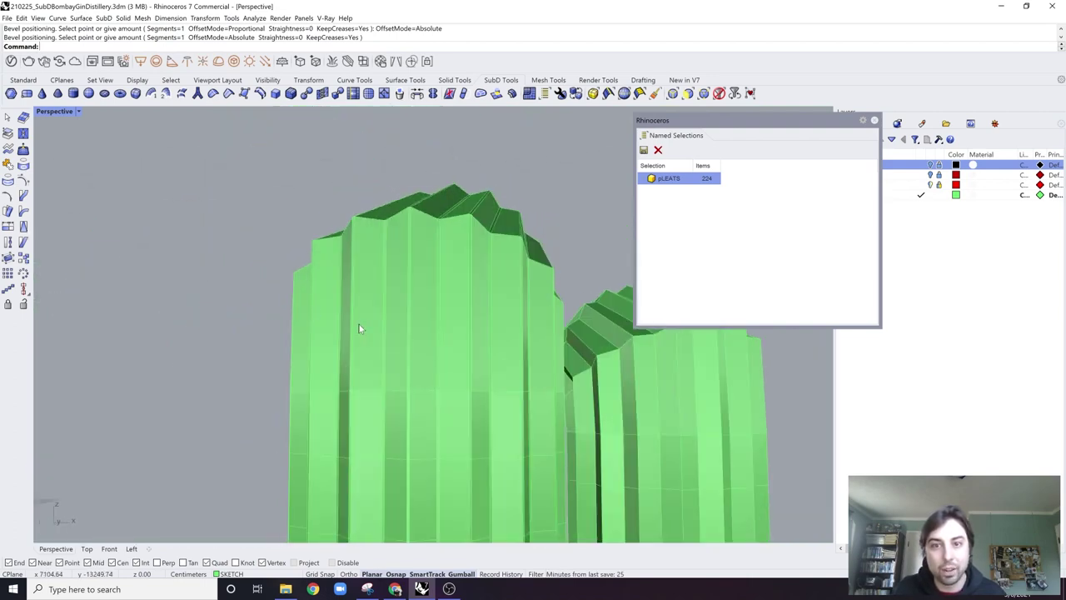
pyautogui.press('Tab')
pyautogui.moveTo(560, 202); pyautogui.dragTo(510, 296, button='right')
# Step: Preview the beveled pleats in the Copy of Arctic display mode, then return the viewport to Shaded
pyautogui.click(40, 113)
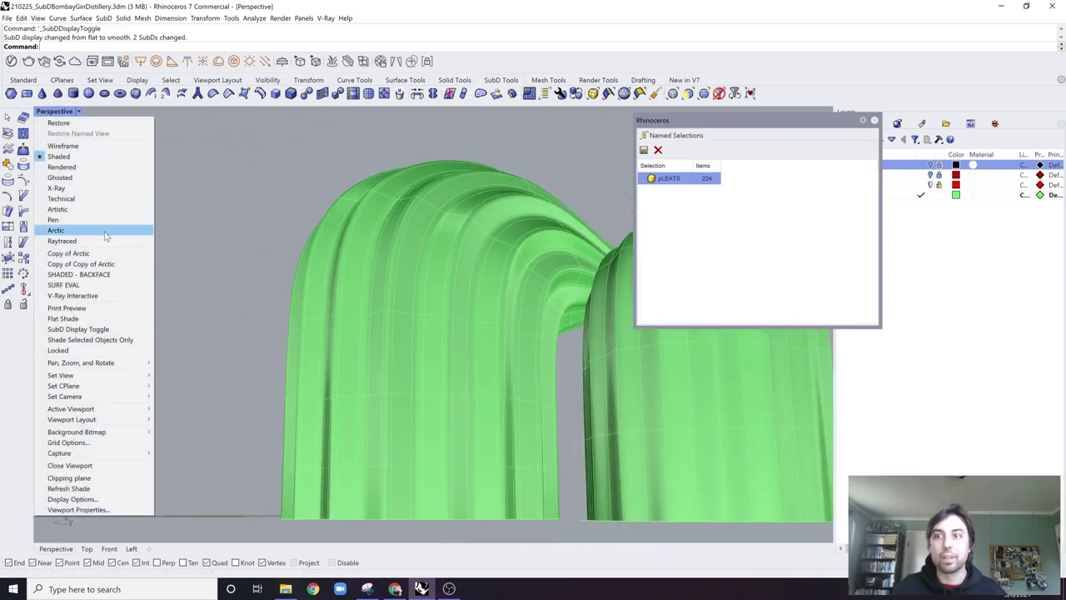
pyautogui.click(69, 253)
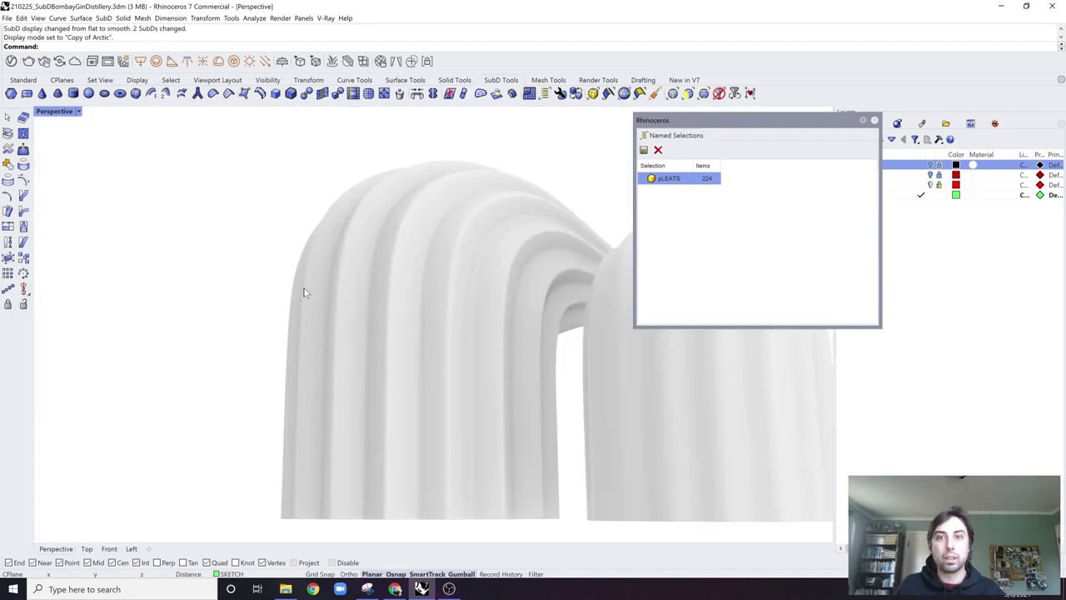
pyautogui.moveTo(302, 290)
pyautogui.mouseDown(button='right')
pyautogui.moveTo(401, 300)
pyautogui.moveTo(388, 247)
pyautogui.moveTo(438, 272)
pyautogui.moveTo(321, 274)
pyautogui.moveTo(250, 241)
pyautogui.mouseUp(button='right')
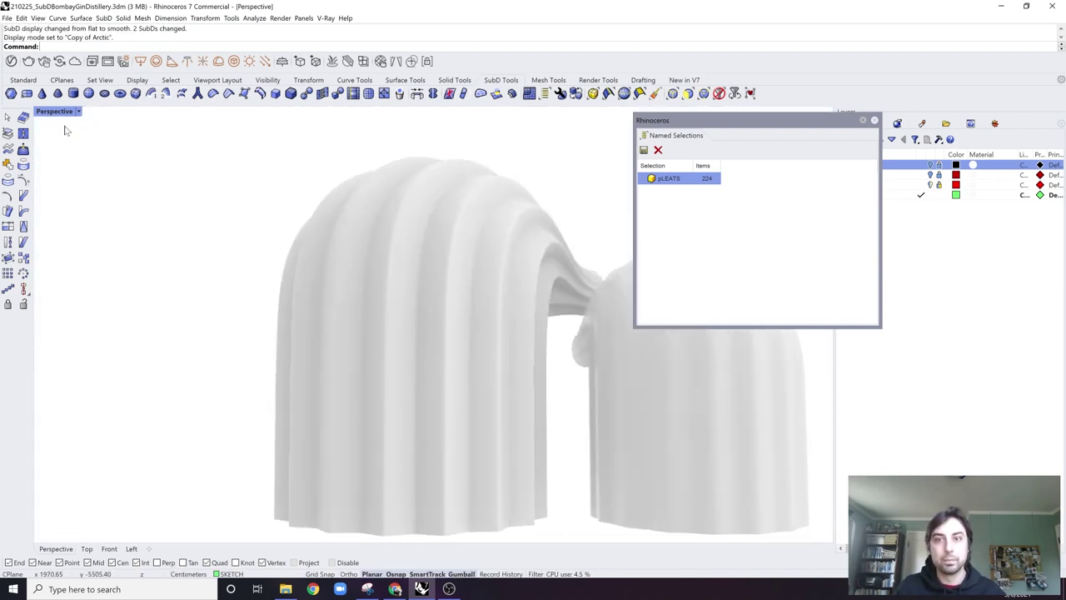
pyautogui.click(54, 111)
pyautogui.click(67, 155)
pyautogui.scroll(5, 284, 240)
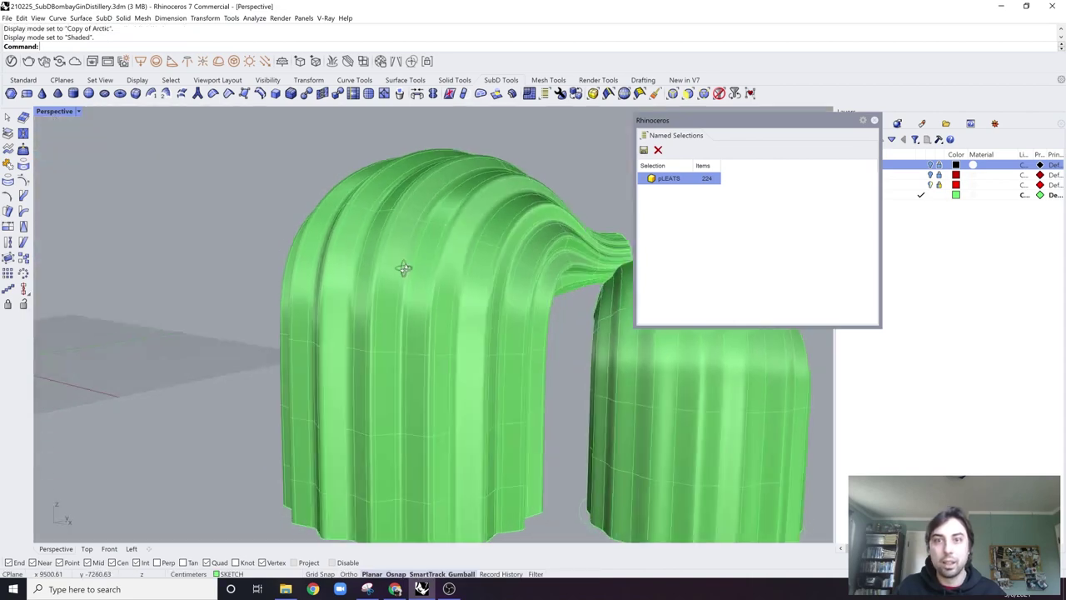
pyautogui.scroll(-5, 380, 260)
pyautogui.scroll(3, 431, 351)
pyautogui.click(424, 337)
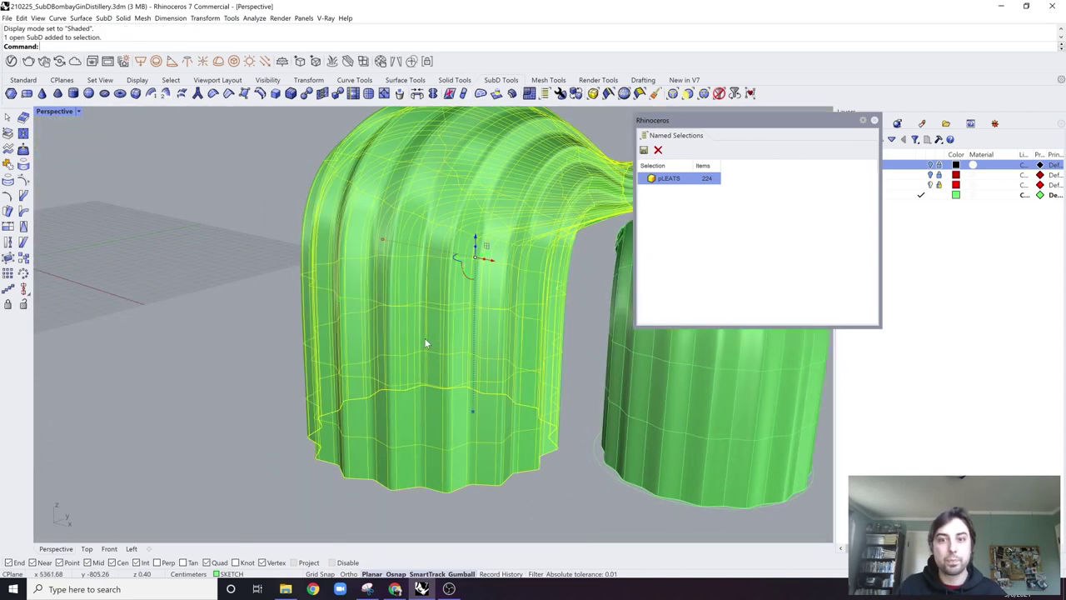
pyautogui.click(595, 321)
# Step: Try selecting four neighbouring vertical pleat edge loops on the smaller SubD, then clear the selection
pyautogui.keyDown('shift'); pyautogui.moveTo(595, 321); pyautogui.dragTo(406, 318, button='right'); pyautogui.keyUp('shift')
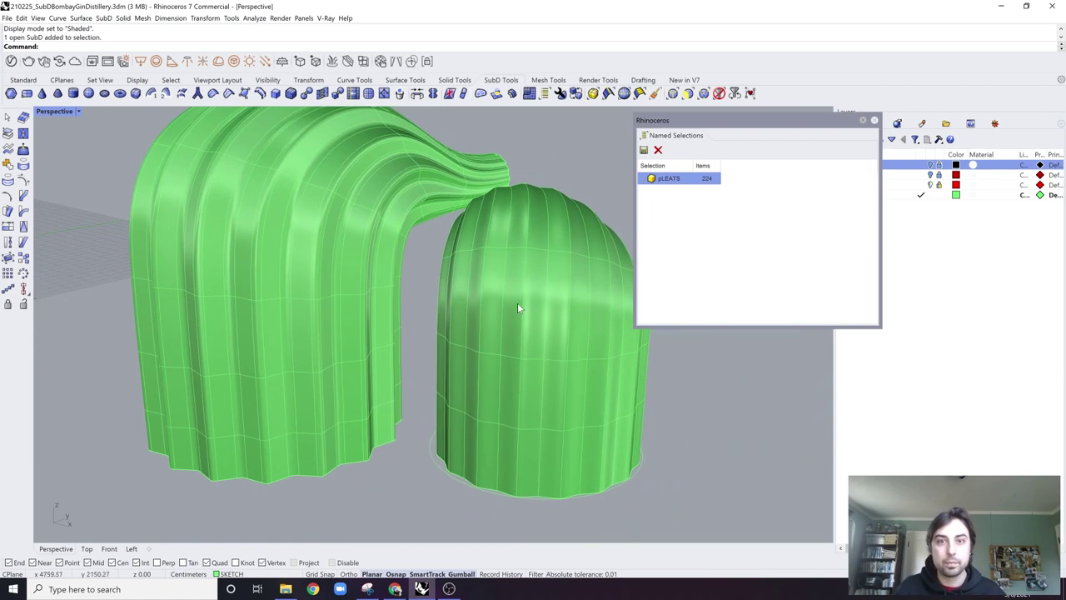
pyautogui.moveTo(518, 305); pyautogui.dragTo(506, 379, button='right')
pyautogui.scroll(5, 440, 383)
pyautogui.keyDown('ctrl'); pyautogui.keyDown('shift'); pyautogui.doubleClick(357, 312); pyautogui.keyUp('shift'); pyautogui.keyUp('ctrl')
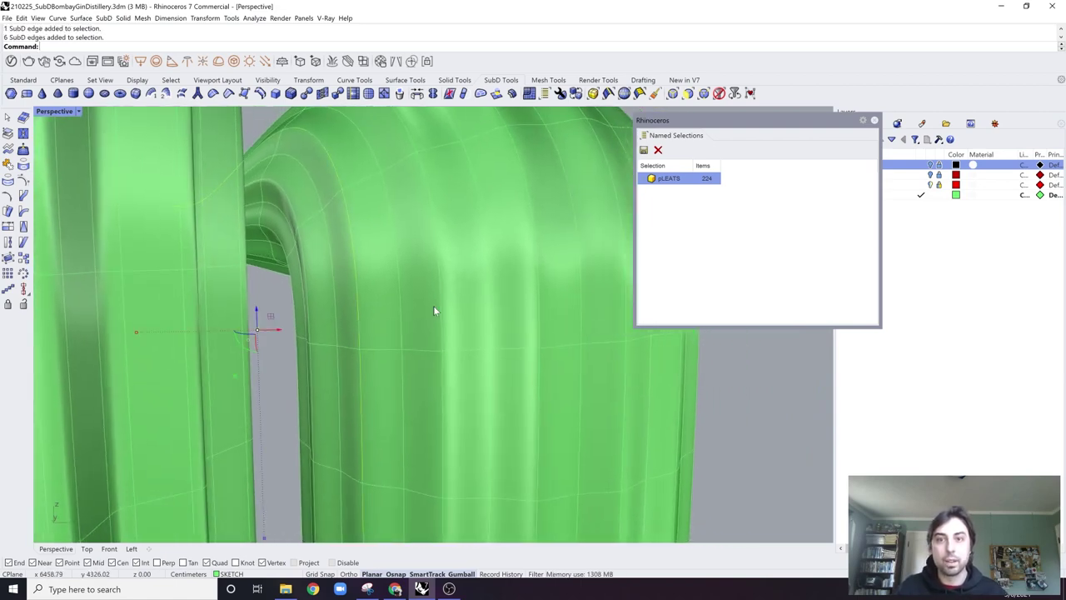
pyautogui.keyDown('ctrl'); pyautogui.keyDown('shift'); pyautogui.doubleClick(439, 306); pyautogui.keyUp('shift'); pyautogui.keyUp('ctrl')
pyautogui.keyDown('ctrl'); pyautogui.keyDown('shift'); pyautogui.click(400, 306); pyautogui.keyUp('shift'); pyautogui.keyUp('ctrl')
pyautogui.keyDown('ctrl'); pyautogui.keyDown('shift'); pyautogui.doubleClick(400, 305); pyautogui.keyUp('shift'); pyautogui.keyUp('ctrl')
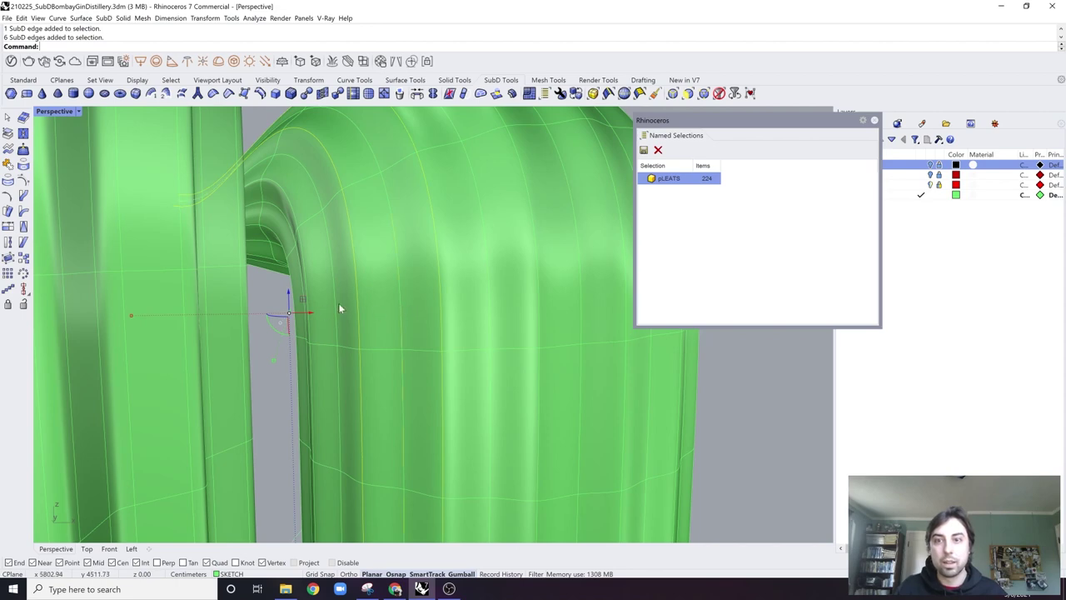
pyautogui.keyDown('ctrl'); pyautogui.keyDown('shift'); pyautogui.doubleClick(336, 304); pyautogui.keyUp('shift'); pyautogui.keyUp('ctrl')
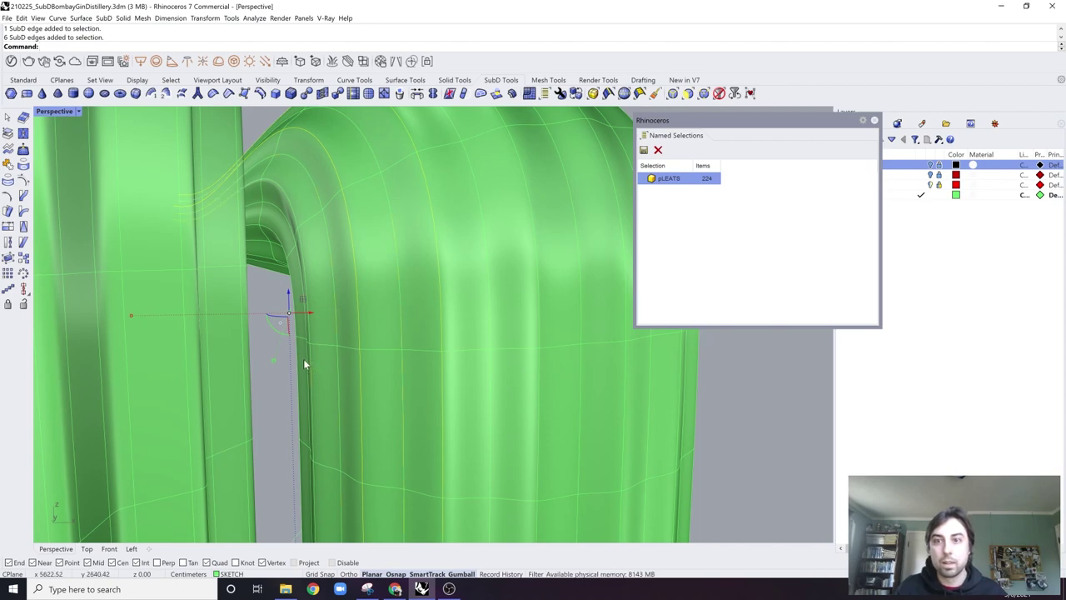
pyautogui.moveTo(304, 364); pyautogui.dragTo(341, 350, button='right')
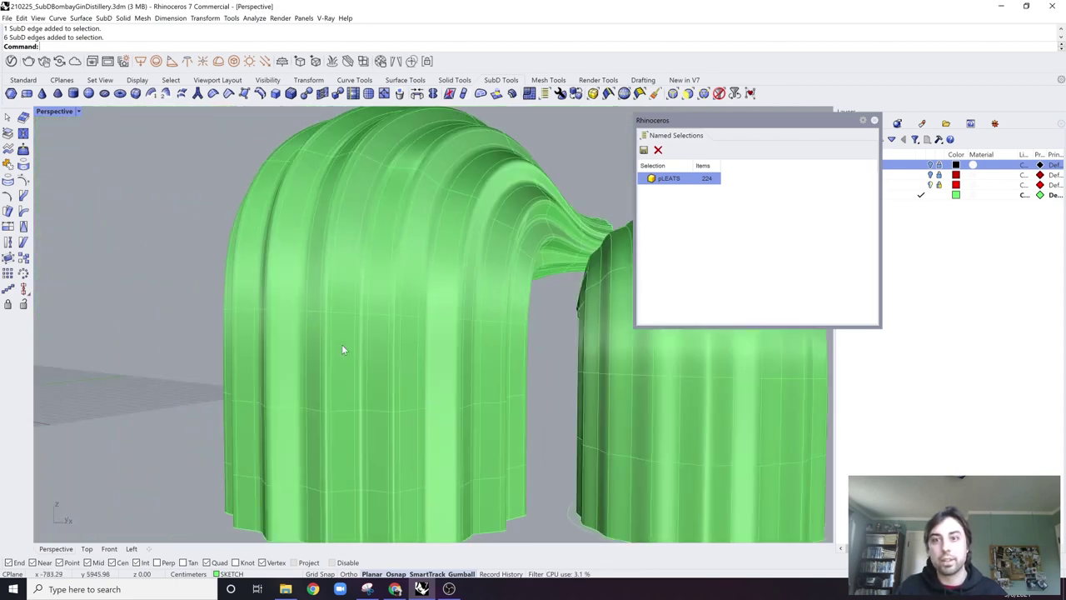
pyautogui.click(343, 350)
# Step: Compare the beveled pleats of the larger SubD in flat and smooth display
pyautogui.press('Tab')
pyautogui.moveTo(434, 357); pyautogui.dragTo(408, 323, button='right')
pyautogui.press('Tab')
pyautogui.press('Escape')
pyautogui.scroll(2, 408, 324)
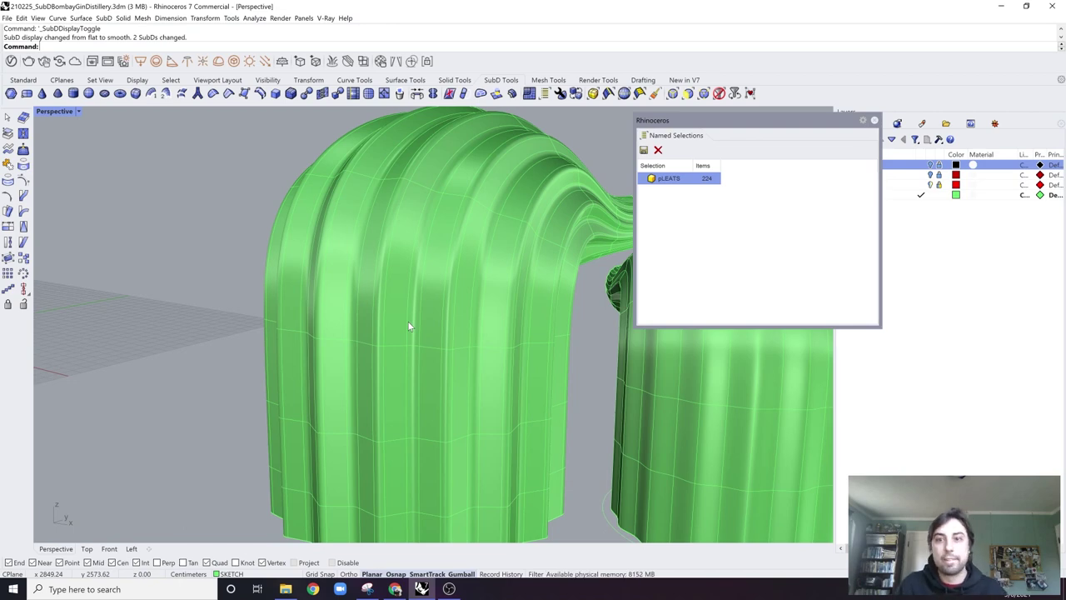
# Step: Inspect one narrow bevel face of the larger SubD in flat display, then return to smooth display and clear the selection
pyautogui.press('Tab')
pyautogui.scroll(6, 408, 321)
pyautogui.keyDown('ctrl'); pyautogui.keyDown('shift'); pyautogui.click(406, 367); pyautogui.keyUp('shift'); pyautogui.keyUp('ctrl')
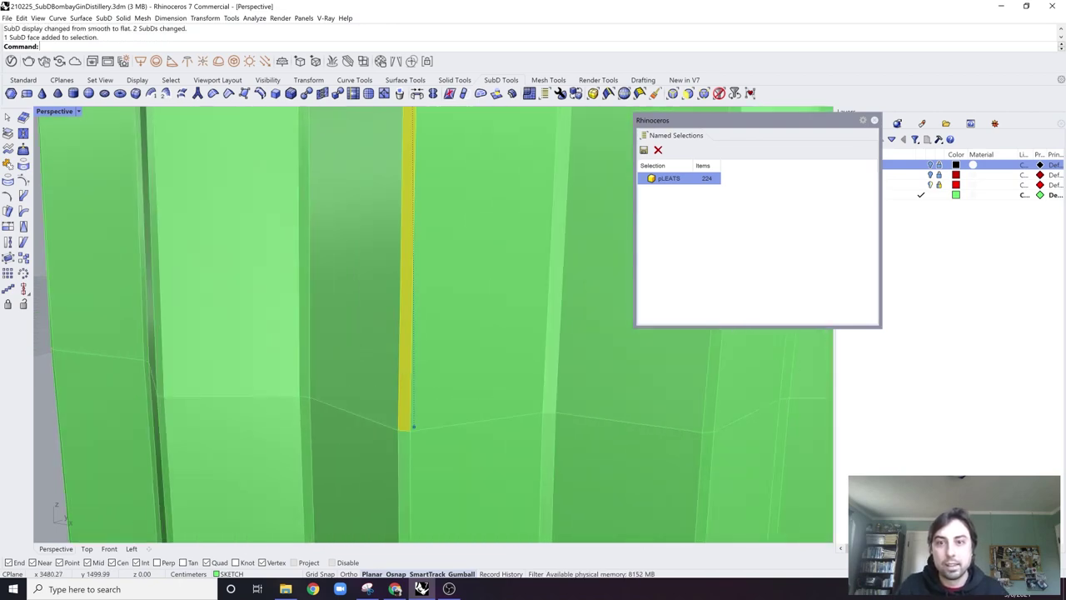
pyautogui.press('Tab')
pyautogui.scroll(-3, 405, 367)
pyautogui.press('Escape')
pyautogui.scroll(-3, 403, 367)
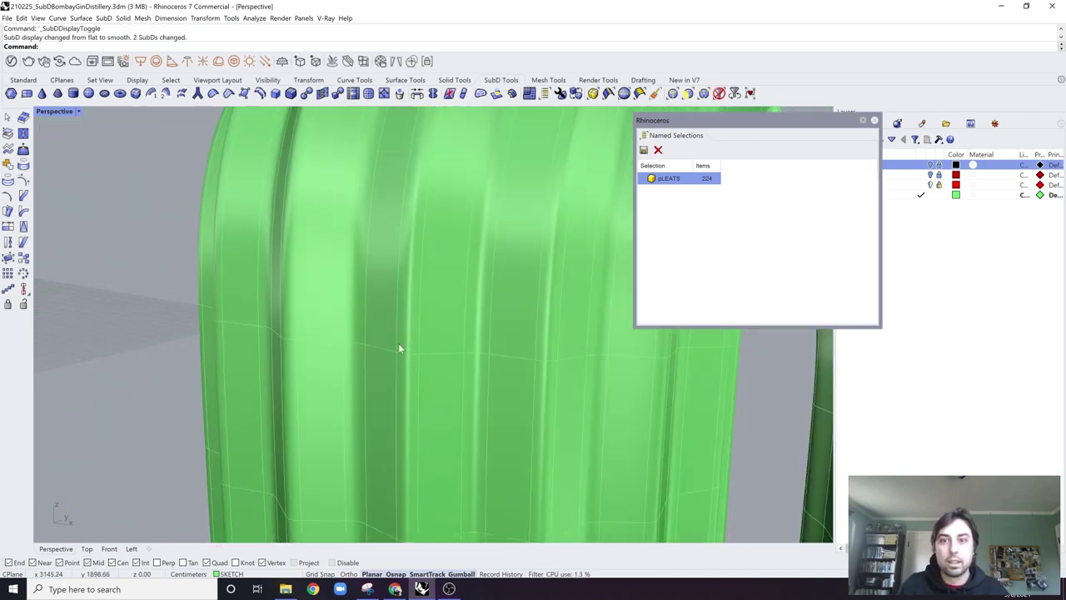
# Step: Try creasing the edge loops on both sides of one beveled pleat on the larger SubD, then undo the crease
pyautogui.keyDown('ctrl'); pyautogui.keyDown('shift'); pyautogui.doubleClick(400, 347); pyautogui.keyUp('shift'); pyautogui.keyUp('ctrl')
pyautogui.write('Crease')
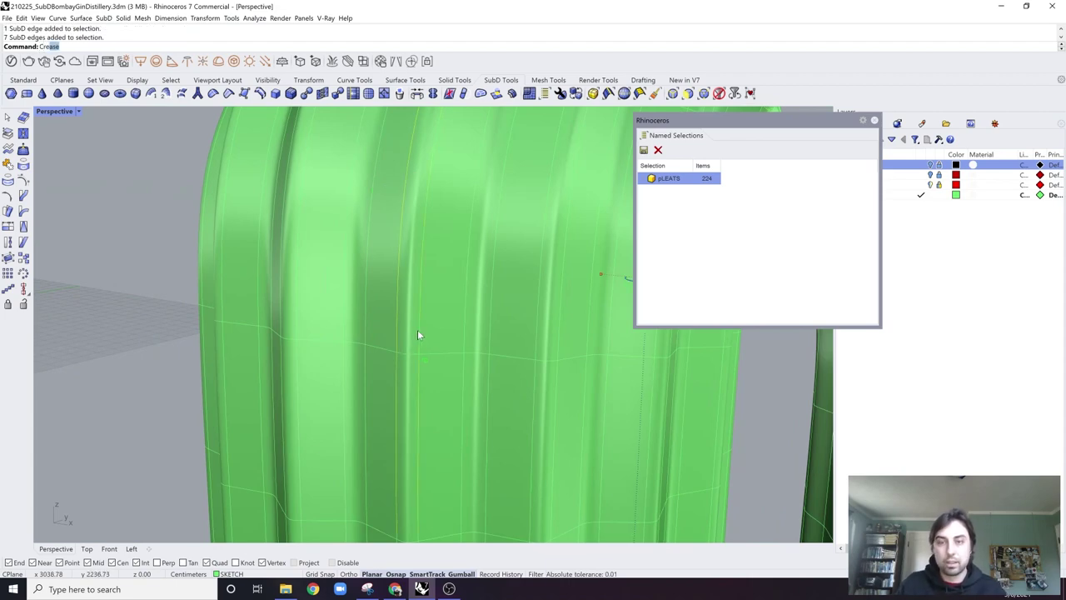
pyautogui.press('Return')
pyautogui.press('Tab')
pyautogui.press('Tab')
pyautogui.scroll(-6, 333, 337)
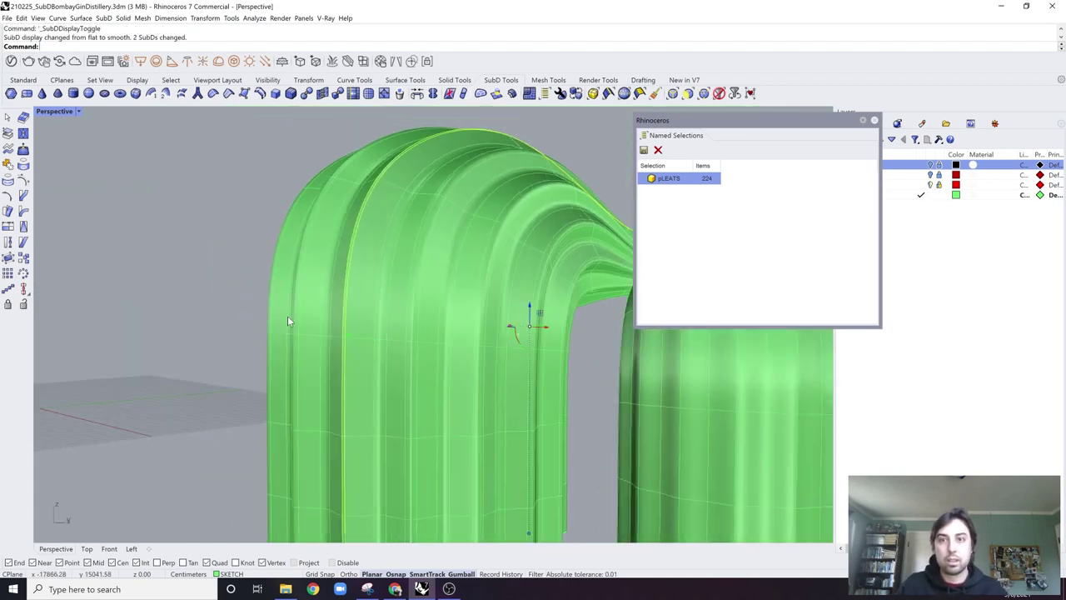
pyautogui.hotkey('ctrl', 'z')
# Step: Delete the pLEATS named selection and close the Named Selections panel
pyautogui.scroll(5, 317, 367)
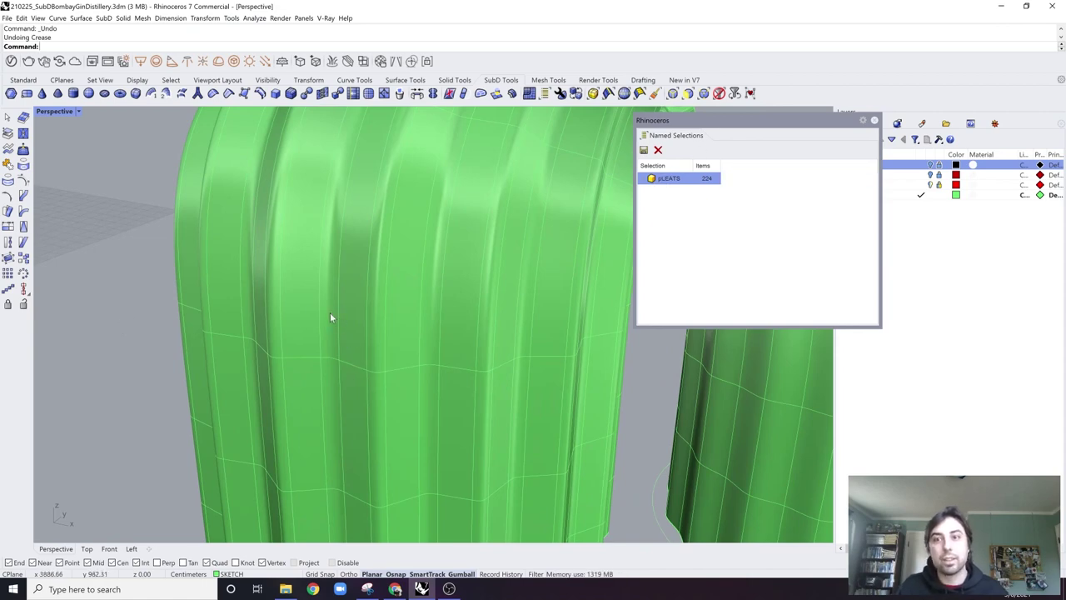
pyautogui.click(657, 150)
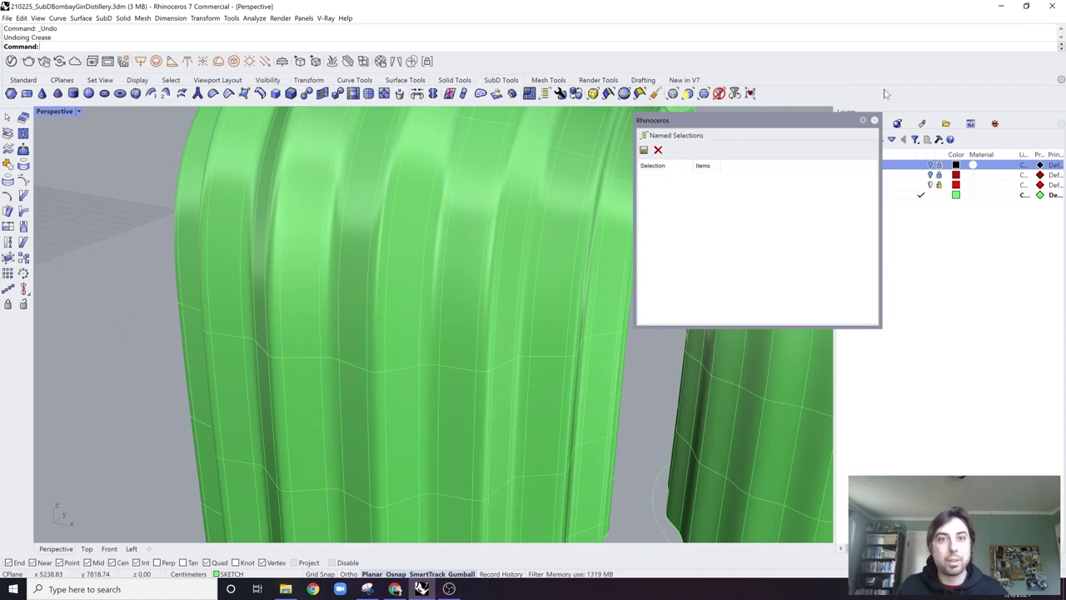
pyautogui.click(875, 120)
# Step: Select the edge loops bordering the bevels of two neighbouring pleats on the larger SubD, leaving out any faces
pyautogui.scroll(-4, 279, 366)
pyautogui.moveTo(278, 367); pyautogui.dragTo(380, 311, button='right')
pyautogui.scroll(4, 267, 348)
pyautogui.doubleClick(232, 341)
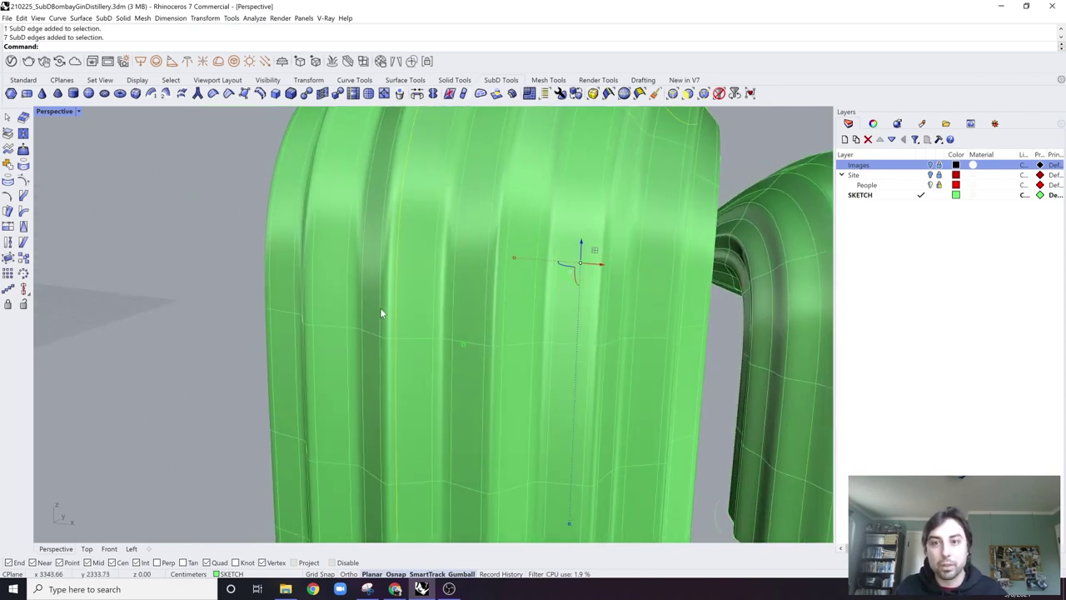
pyautogui.keyDown('ctrl'); pyautogui.keyDown('shift'); pyautogui.click(351, 302); pyautogui.keyUp('shift'); pyautogui.keyUp('ctrl')
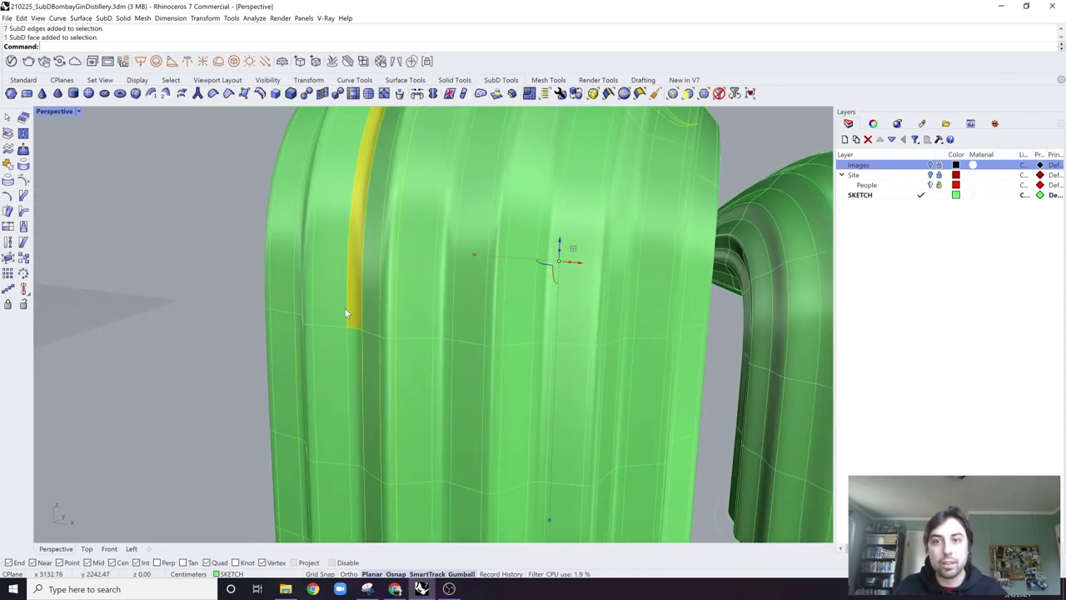
pyautogui.keyDown('ctrl'); pyautogui.keyDown('shift'); pyautogui.click(355, 302); pyautogui.keyUp('shift'); pyautogui.keyUp('ctrl')
pyautogui.keyDown('ctrl'); pyautogui.keyDown('shift'); pyautogui.doubleClick(347, 301); pyautogui.keyUp('shift'); pyautogui.keyUp('ctrl')
pyautogui.scroll(-4, 327, 297)
pyautogui.moveTo(327, 297); pyautogui.dragTo(394, 332, button='right')
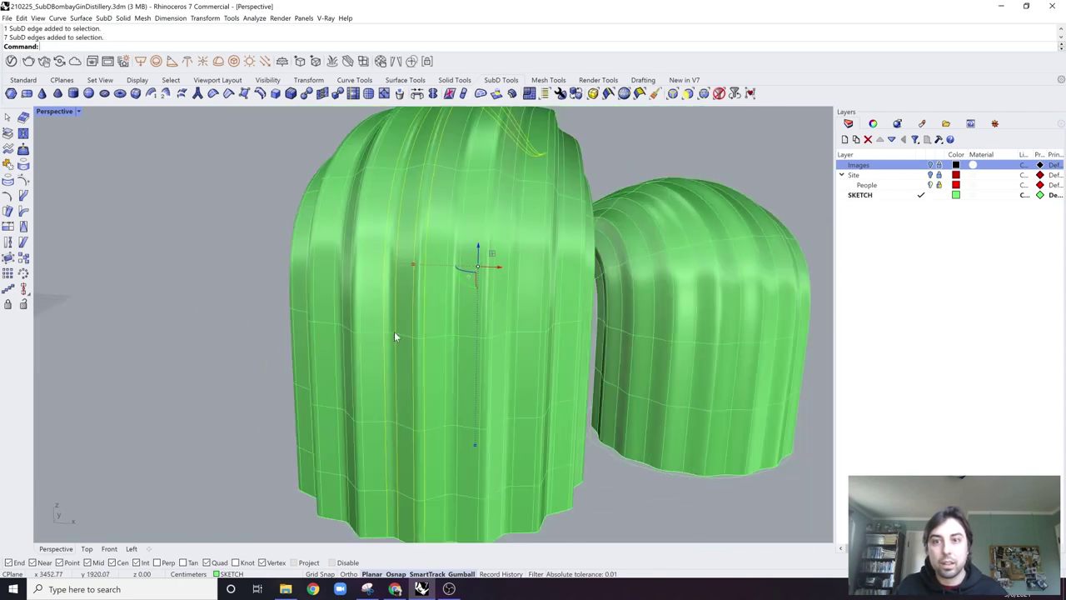
# Step: Switch the SubDs to flat display and add the paired edge loops of the next two pleat bevels to the selection
pyautogui.press('Tab')
pyautogui.keyDown('ctrl'); pyautogui.keyDown('shift'); pyautogui.click(360, 325); pyautogui.keyUp('shift'); pyautogui.keyUp('ctrl')
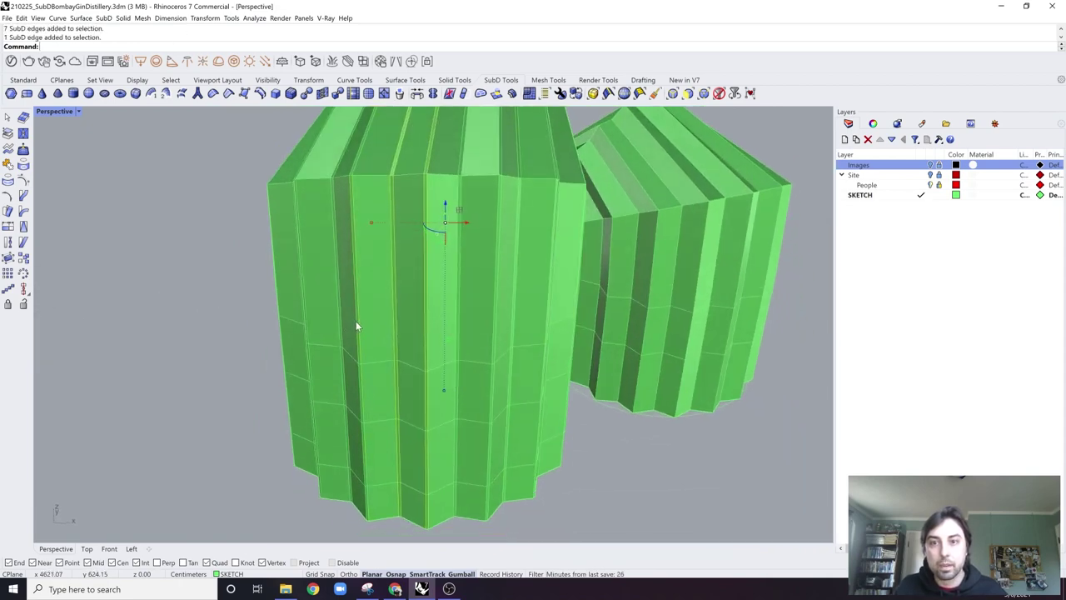
pyautogui.keyDown('ctrl'); pyautogui.keyDown('shift'); pyautogui.doubleClick(356, 321); pyautogui.keyUp('shift'); pyautogui.keyUp('ctrl')
pyautogui.keyDown('ctrl'); pyautogui.keyDown('shift'); pyautogui.doubleClick(342, 310); pyautogui.keyUp('shift'); pyautogui.keyUp('ctrl')
pyautogui.keyDown('ctrl'); pyautogui.keyDown('shift'); pyautogui.doubleClick(336, 309); pyautogui.keyUp('shift'); pyautogui.keyUp('ctrl')
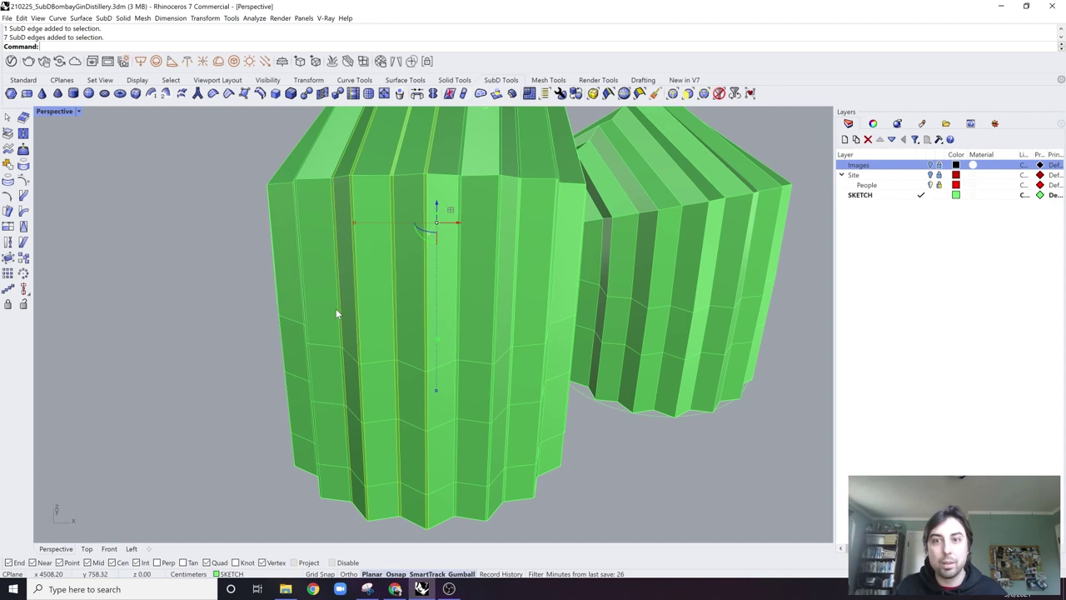
# Step: Add the paired bevel edge loops around the outer side of the larger SubD to the selection
pyautogui.scroll(5, 300, 314)
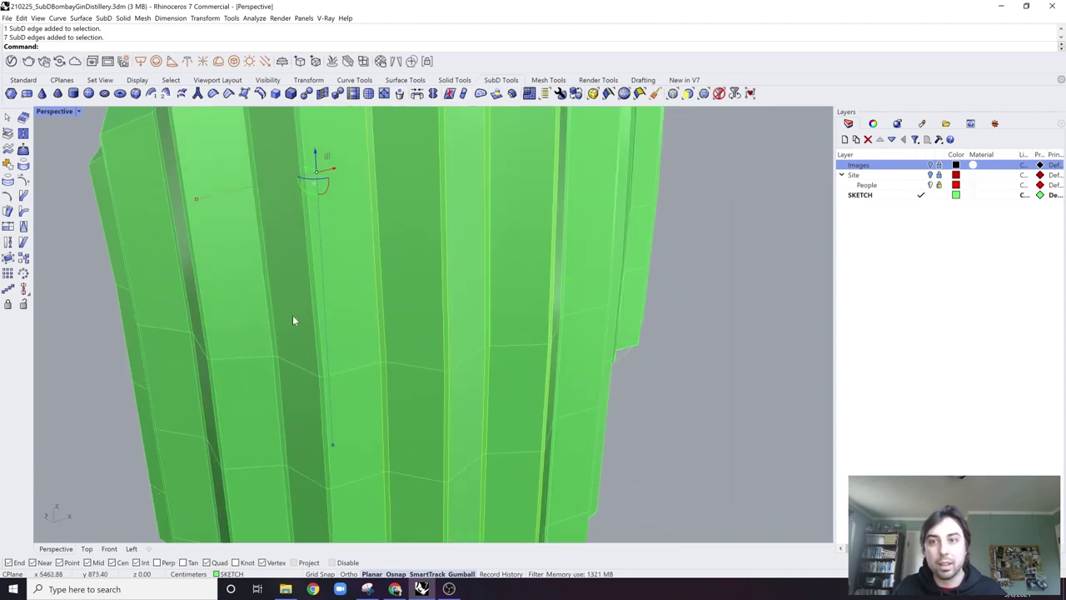
pyautogui.keyDown('ctrl'); pyautogui.keyDown('shift'); pyautogui.doubleClick(313, 305); pyautogui.keyUp('shift'); pyautogui.keyUp('ctrl')
pyautogui.keyDown('ctrl'); pyautogui.keyDown('shift'); pyautogui.doubleClick(316, 302); pyautogui.keyUp('shift'); pyautogui.keyUp('ctrl')
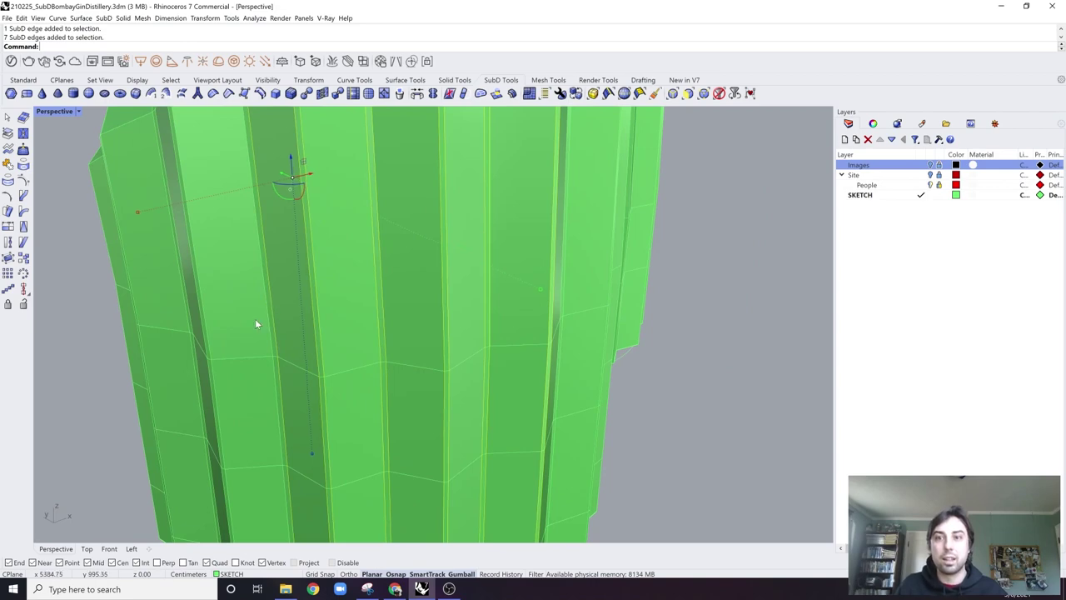
pyautogui.keyDown('shift'); pyautogui.moveTo(255, 318); pyautogui.dragTo(336, 314, button='right'); pyautogui.keyUp('shift')
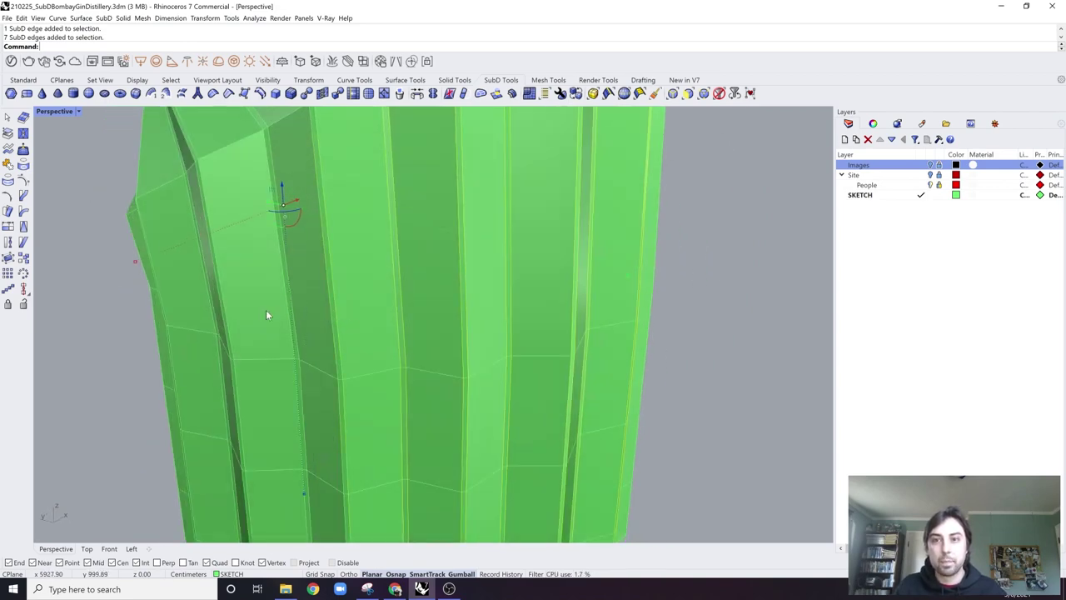
pyautogui.moveTo(291, 313); pyautogui.dragTo(354, 319, button='right')
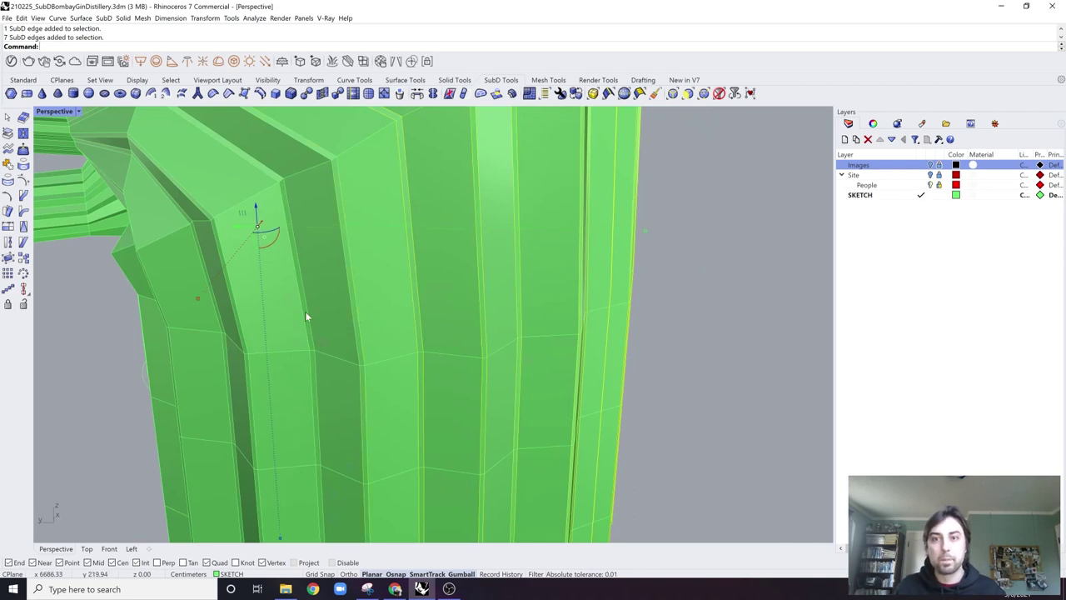
pyautogui.moveTo(302, 314); pyautogui.dragTo(394, 318, button='right')
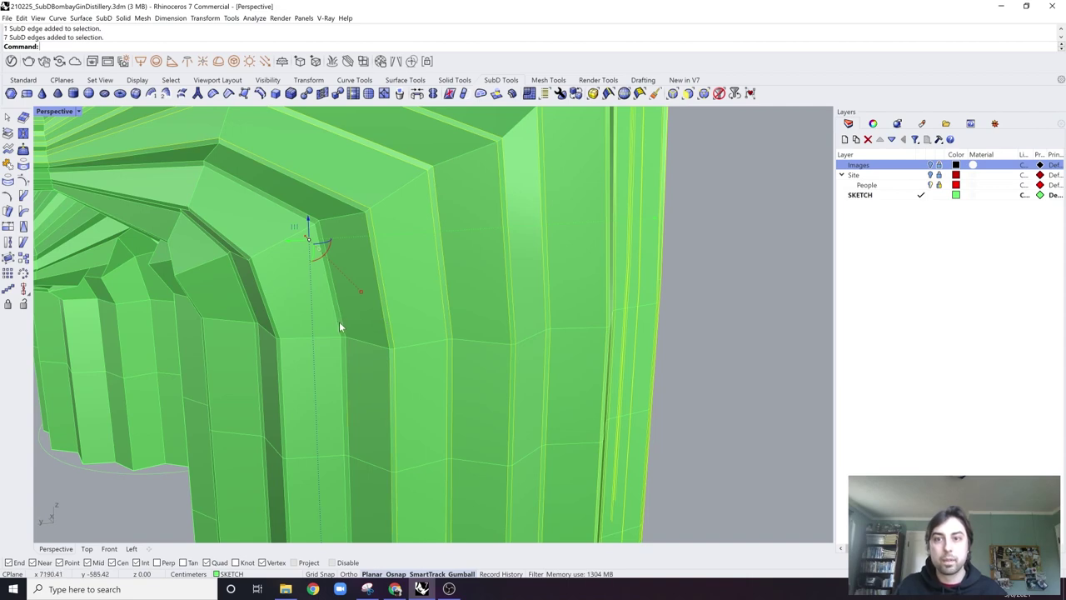
pyautogui.moveTo(339, 322); pyautogui.dragTo(360, 331, button='right')
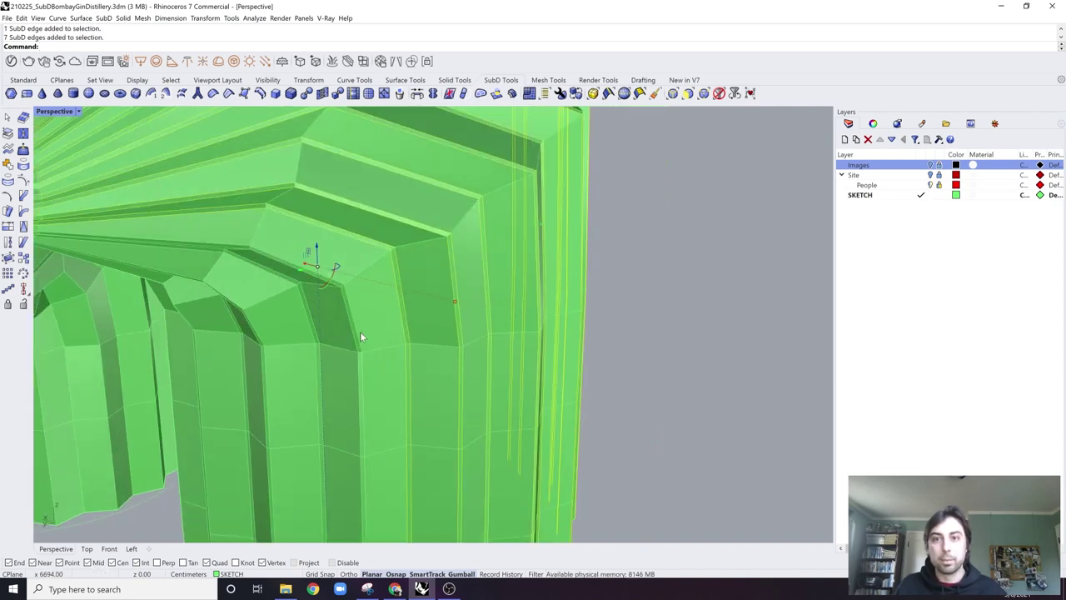
# Step: Add the bevel edge loops of the pleats beneath the larger SubD's curved neck to the selection
pyautogui.keyDown('shift'); pyautogui.doubleClick(310, 332); pyautogui.keyUp('shift')
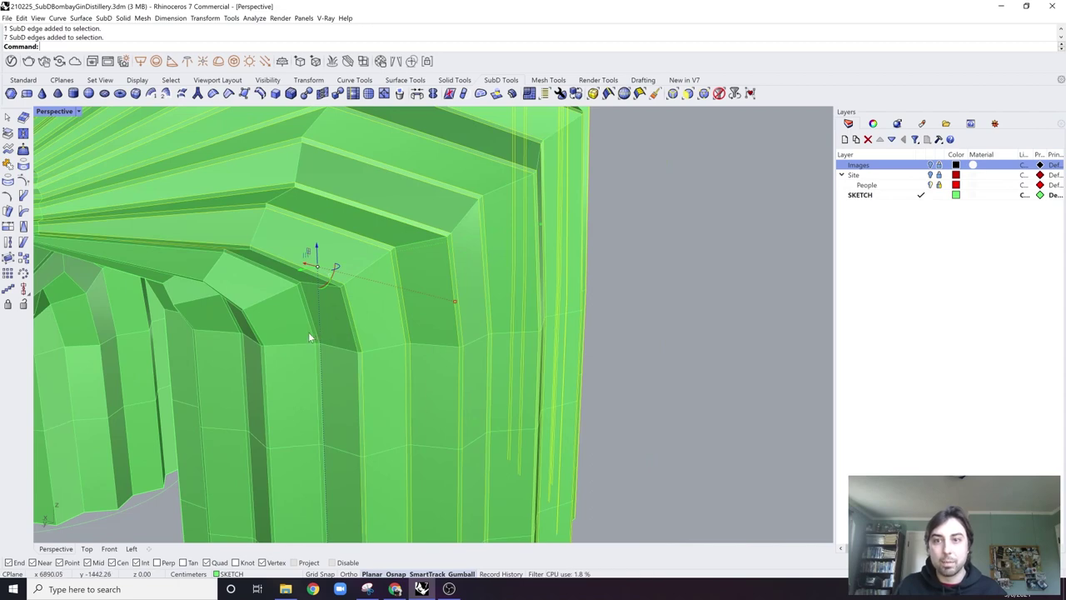
pyautogui.keyDown('shift'); pyautogui.click(258, 331); pyautogui.keyUp('shift')
pyautogui.keyDown('shift'); pyautogui.doubleClick(257, 333); pyautogui.keyUp('shift')
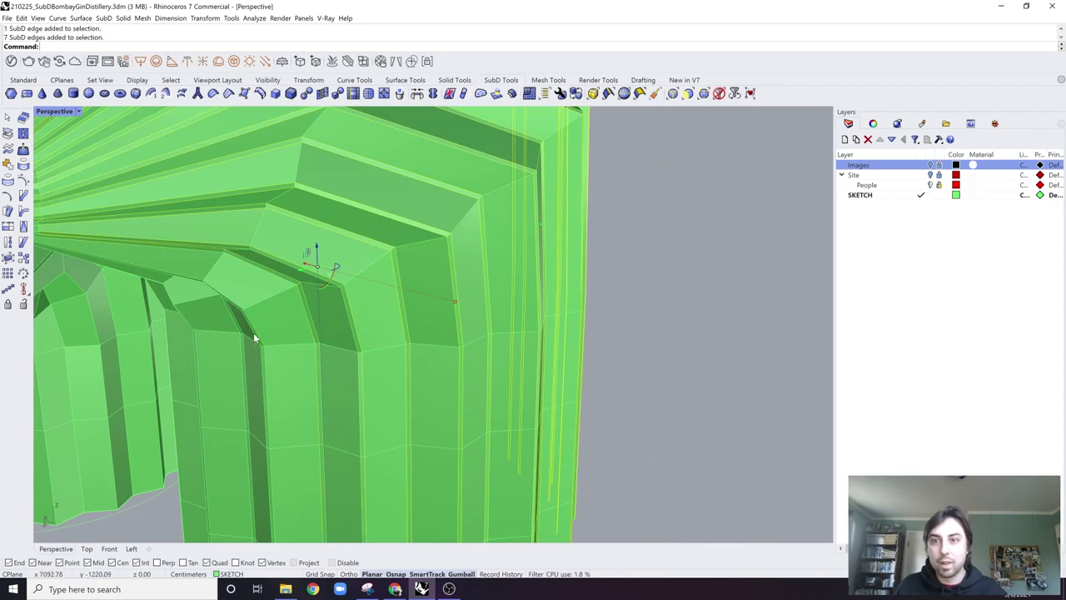
pyautogui.moveTo(206, 340); pyautogui.dragTo(368, 325, button='right')
pyautogui.scroll(3, 367, 325)
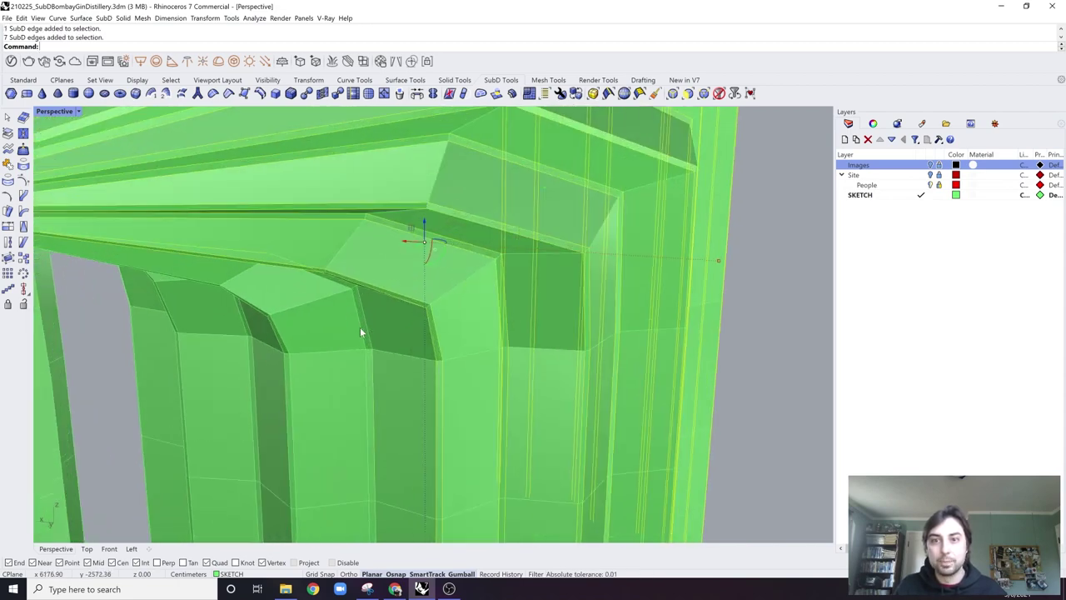
pyautogui.click(285, 380)
pyautogui.doubleClick(293, 379)
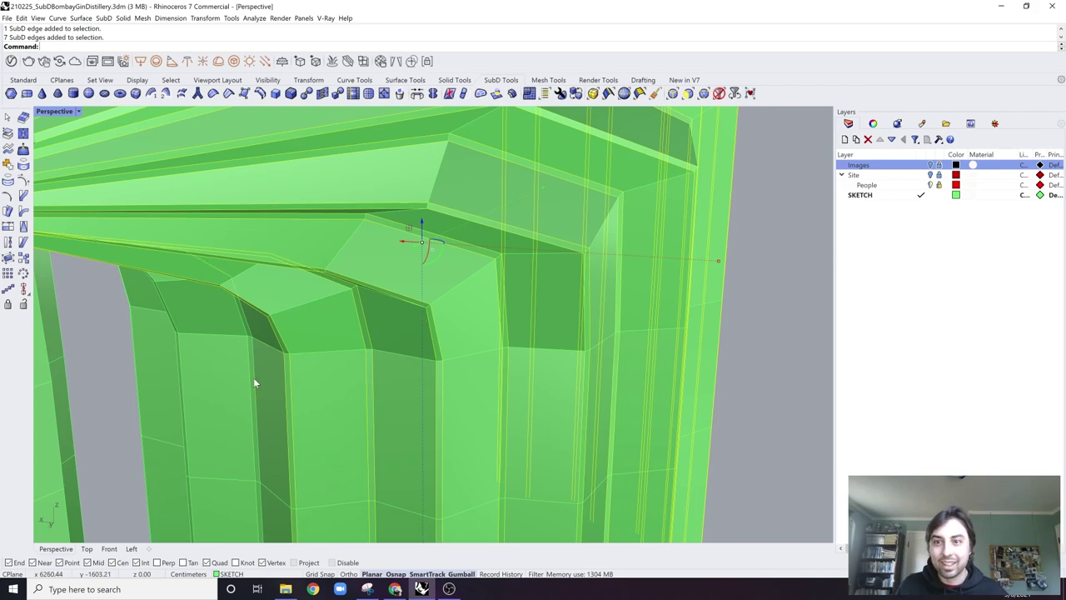
# Step: Extend the selection with the bevel edge loops on the larger SubD's inner side, facing the smaller SubD
pyautogui.moveTo(253, 375); pyautogui.dragTo(430, 367, button='right')
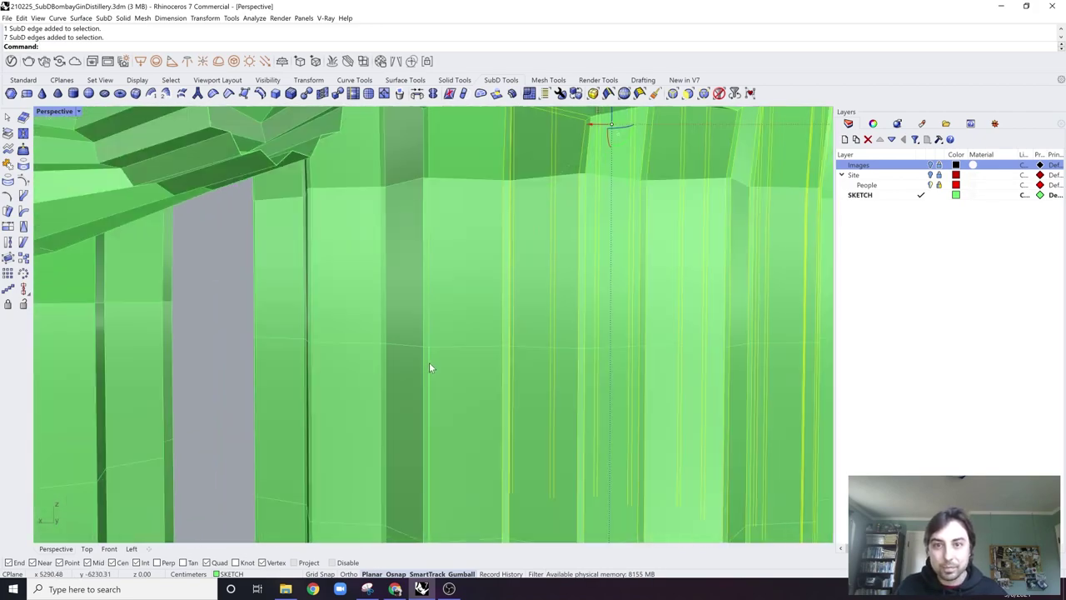
pyautogui.keyDown('shift'); pyautogui.doubleClick(420, 366); pyautogui.keyUp('shift')
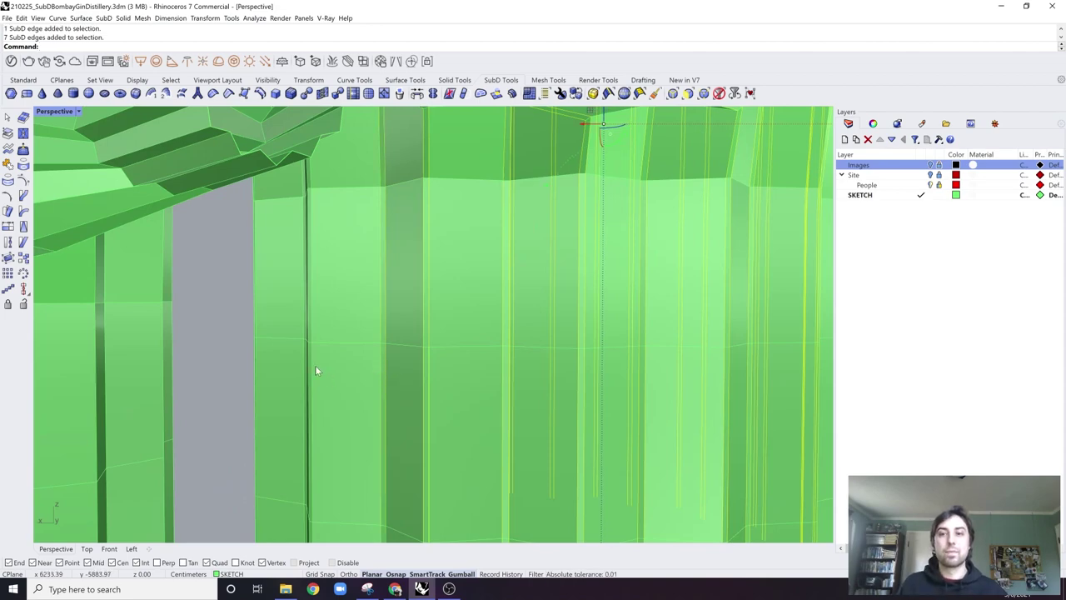
pyautogui.moveTo(311, 370); pyautogui.dragTo(332, 385, button='right')
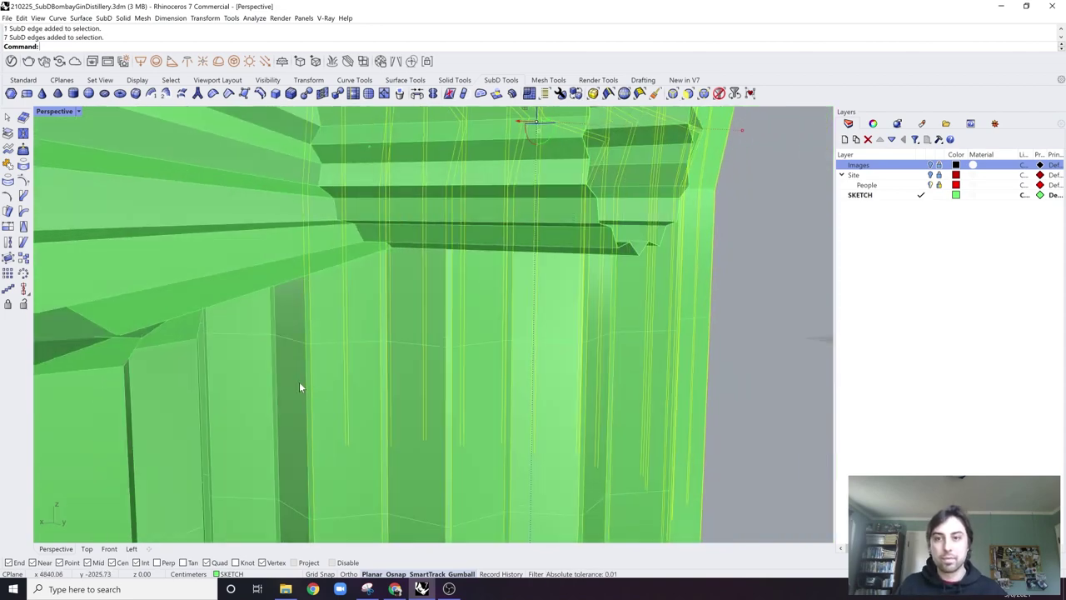
pyautogui.moveTo(271, 375); pyautogui.dragTo(501, 389, button='right')
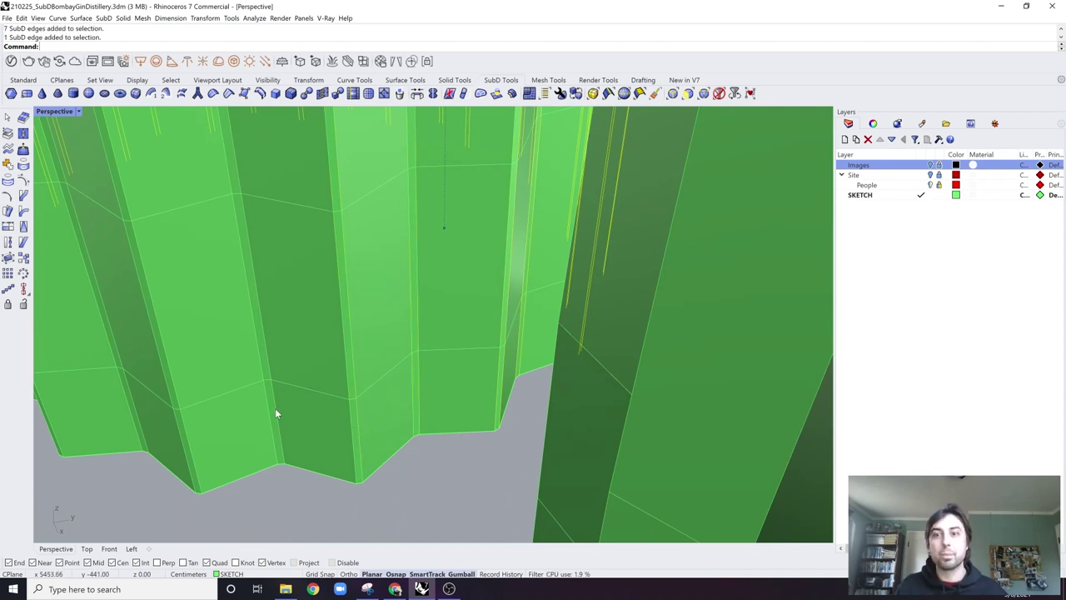
# Step: Add the remaining bevel edge loops along the larger SubD's base so that every pleat is included in the selection
pyautogui.moveTo(241, 424); pyautogui.dragTo(334, 416, button='right')
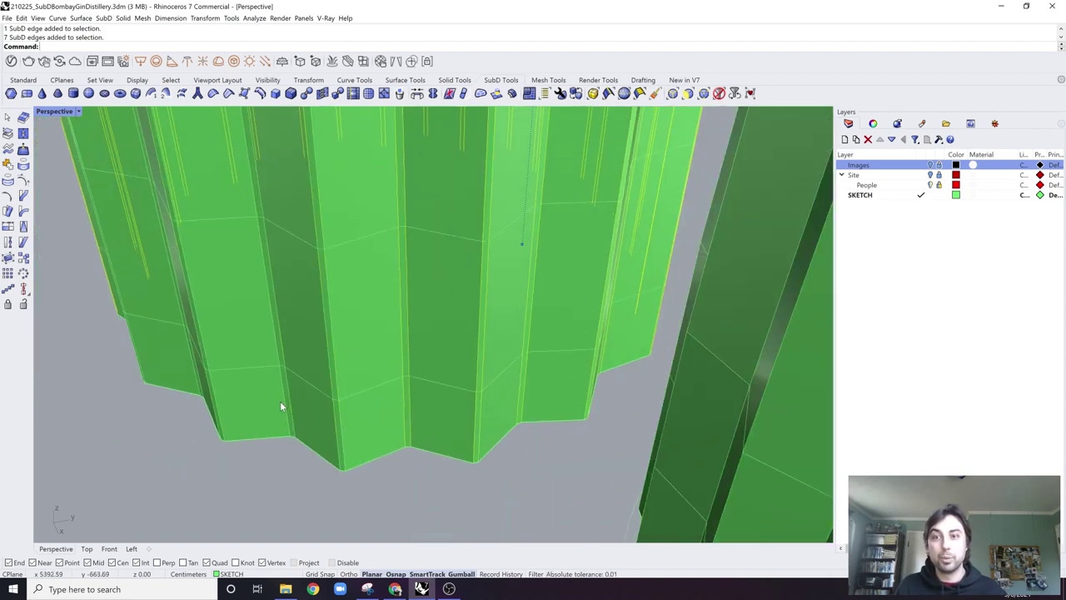
pyautogui.moveTo(250, 408); pyautogui.dragTo(376, 419, button='right')
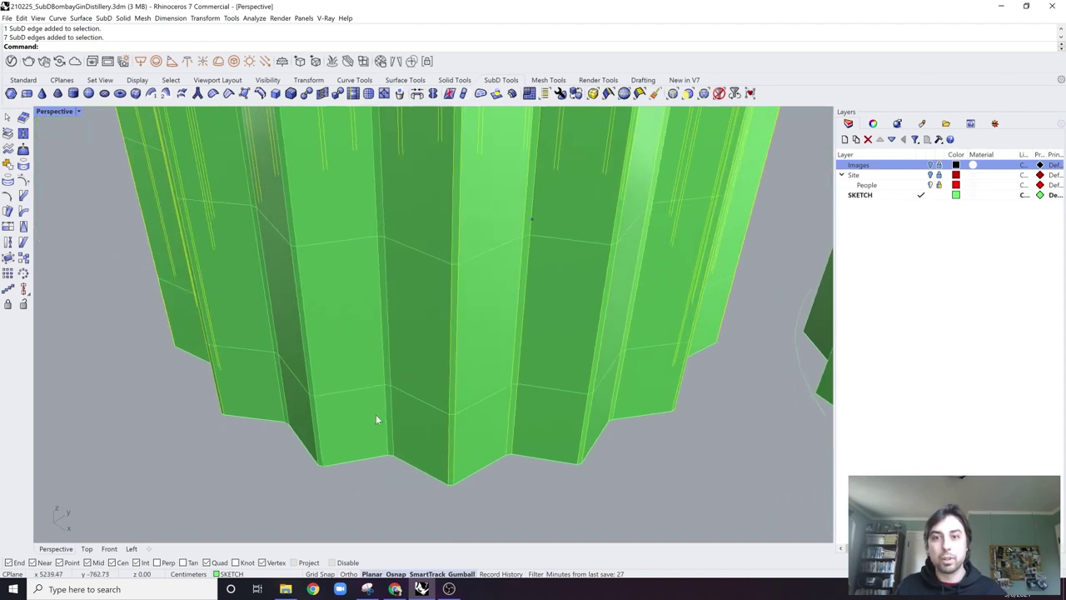
pyautogui.moveTo(320, 410); pyautogui.dragTo(418, 382, button='right')
pyautogui.keyDown('ctrl'); pyautogui.keyDown('shift'); pyautogui.doubleClick(320, 407); pyautogui.keyUp('shift'); pyautogui.keyUp('ctrl')
pyautogui.keyDown('ctrl'); pyautogui.keyDown('shift'); pyautogui.doubleClick(316, 412); pyautogui.keyUp('shift'); pyautogui.keyUp('ctrl')
pyautogui.scroll(-4, 333, 412)
pyautogui.scroll(-5, 394, 408)
pyautogui.scroll(4, 417, 381)
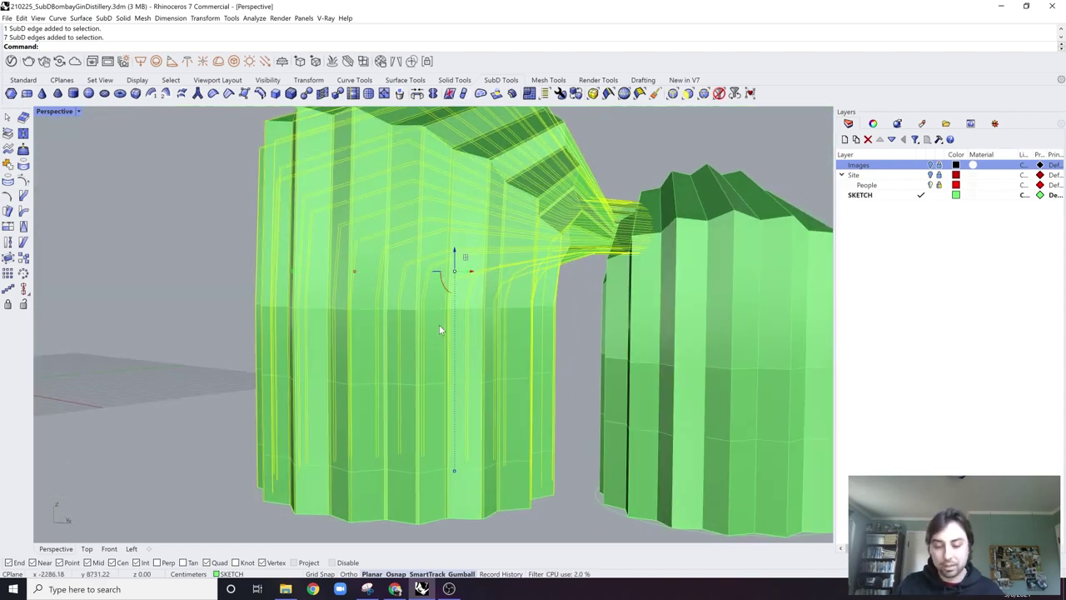
# Step: Crease the selected pleat edge loops, then return the SubDs to smooth display and clear the selection
pyautogui.press('Return')
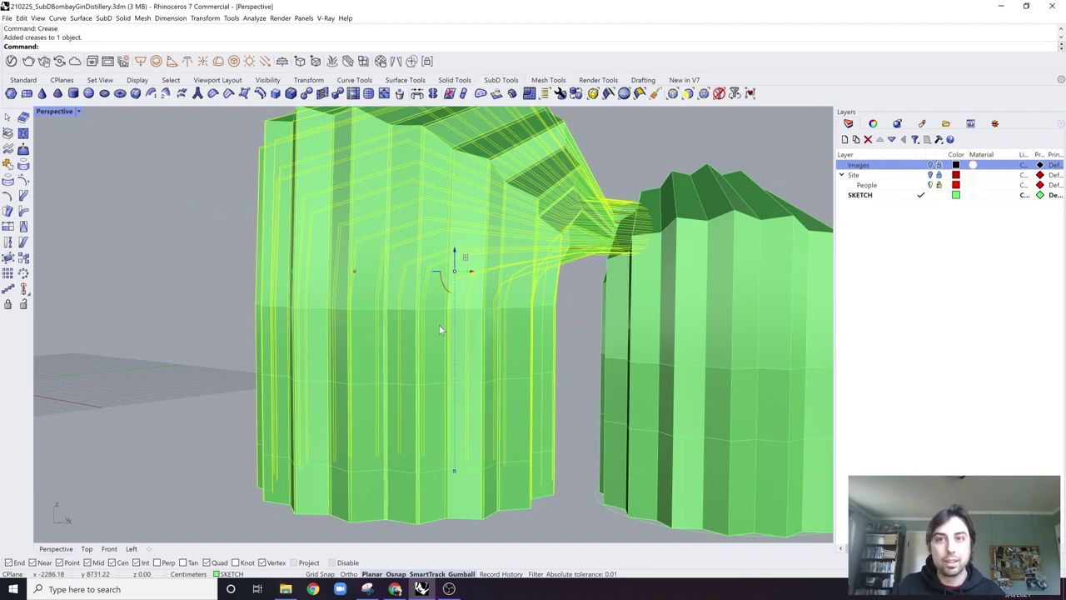
pyautogui.press('Tab')
pyautogui.moveTo(439, 324); pyautogui.dragTo(596, 225, button='right')
pyautogui.press('Escape')
# Step: Examine the larger SubD's creased pleats up close and compare them with the smaller SubD's uncreased pleats
pyautogui.keyDown('shift'); pyautogui.moveTo(375, 263); pyautogui.dragTo(441, 296, button='right'); pyautogui.keyUp('shift')
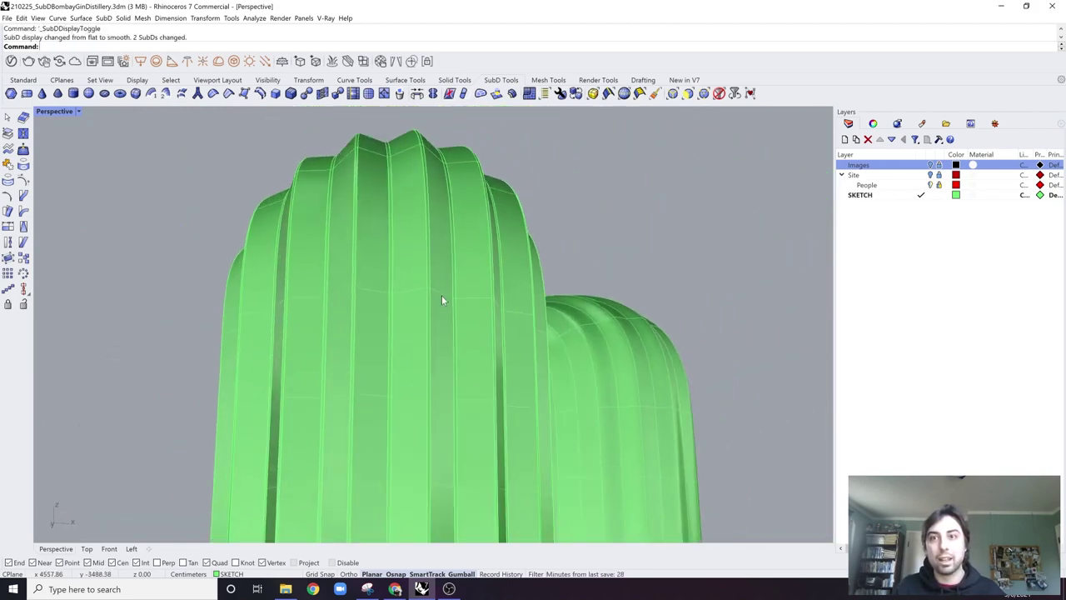
pyautogui.scroll(-2, 440, 292)
pyautogui.scroll(-1, 383, 94)
pyautogui.scroll(12, 396, 163)
pyautogui.click(409, 198)
pyautogui.click(428, 172)
pyautogui.scroll(-11, 428, 171)
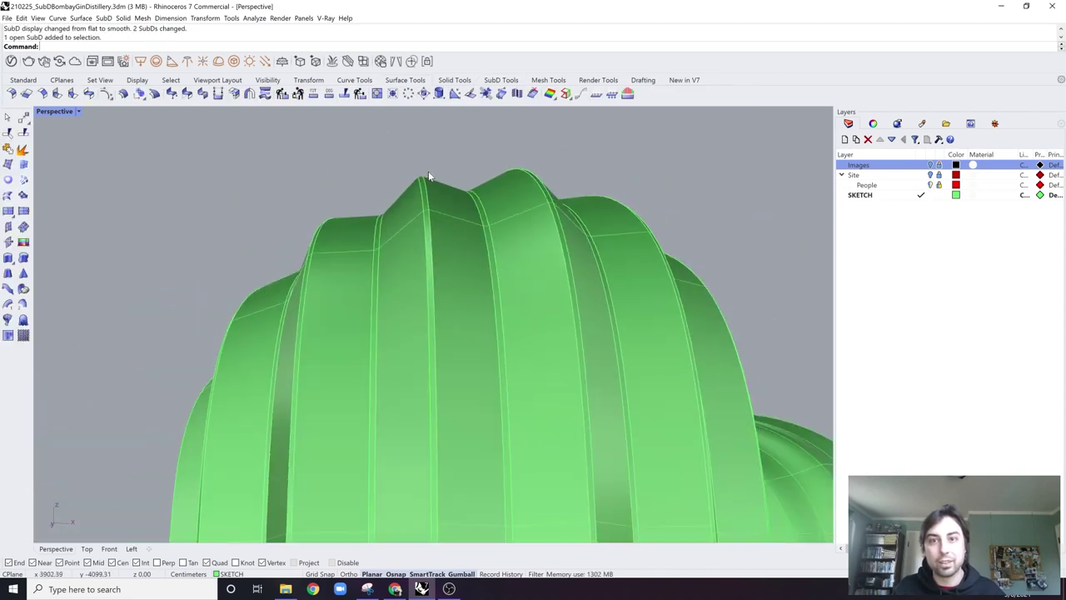
pyautogui.moveTo(428, 173); pyautogui.dragTo(461, 301, button='right')
pyautogui.scroll(-5, 400, 238)
pyautogui.click(454, 270)
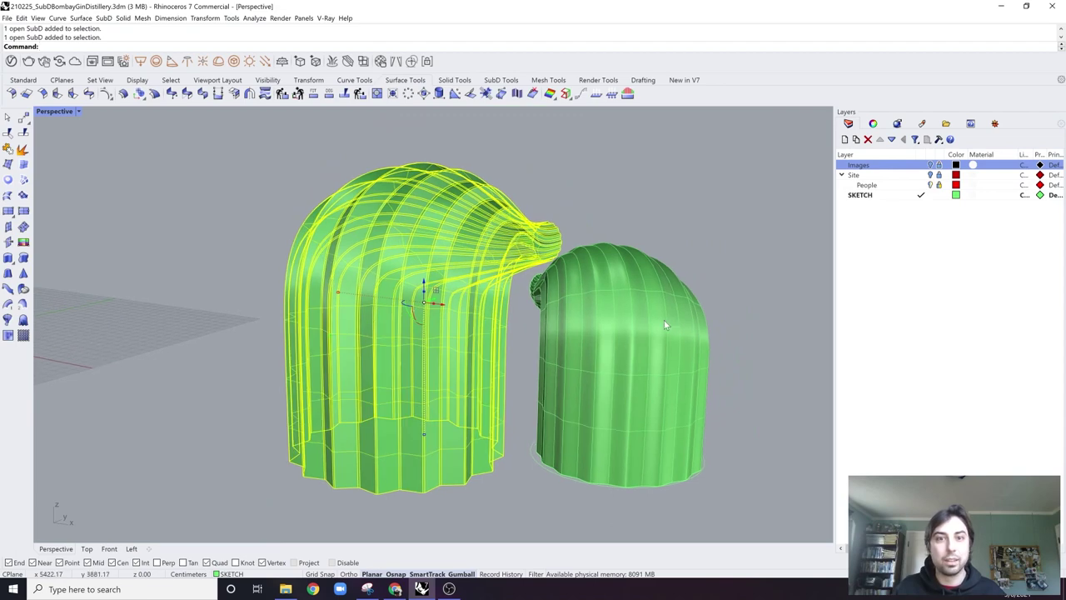
pyautogui.click(664, 322)
pyautogui.click(463, 274)
pyautogui.scroll(2, 462, 274)
pyautogui.click(550, 170)
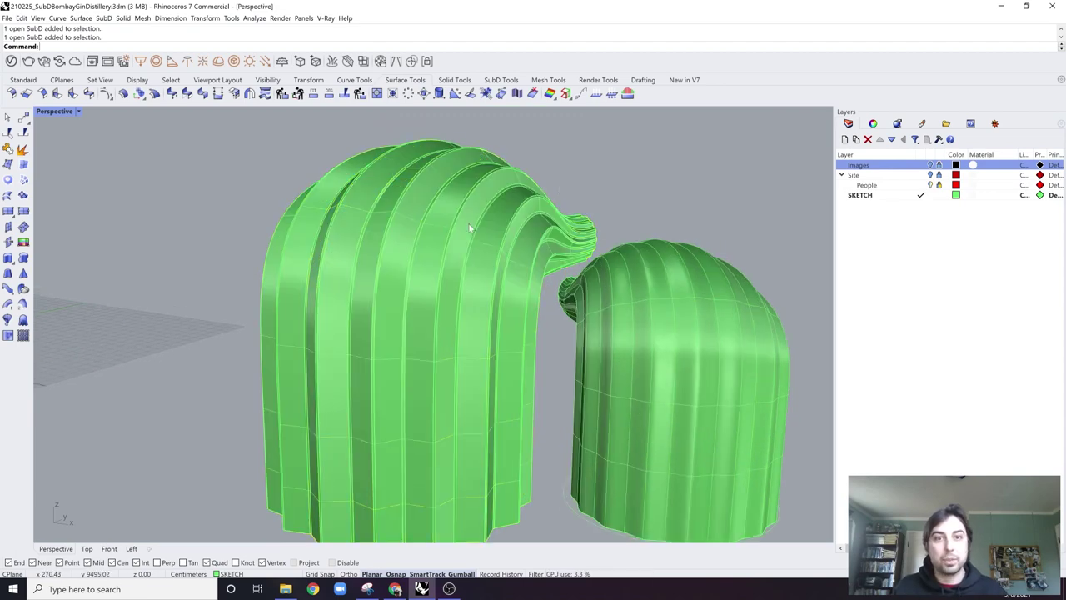
# Step: Create a sublayer named SubD under the SKETCH layer
pyautogui.click(468, 222)
pyautogui.click(582, 206)
pyautogui.click(550, 218)
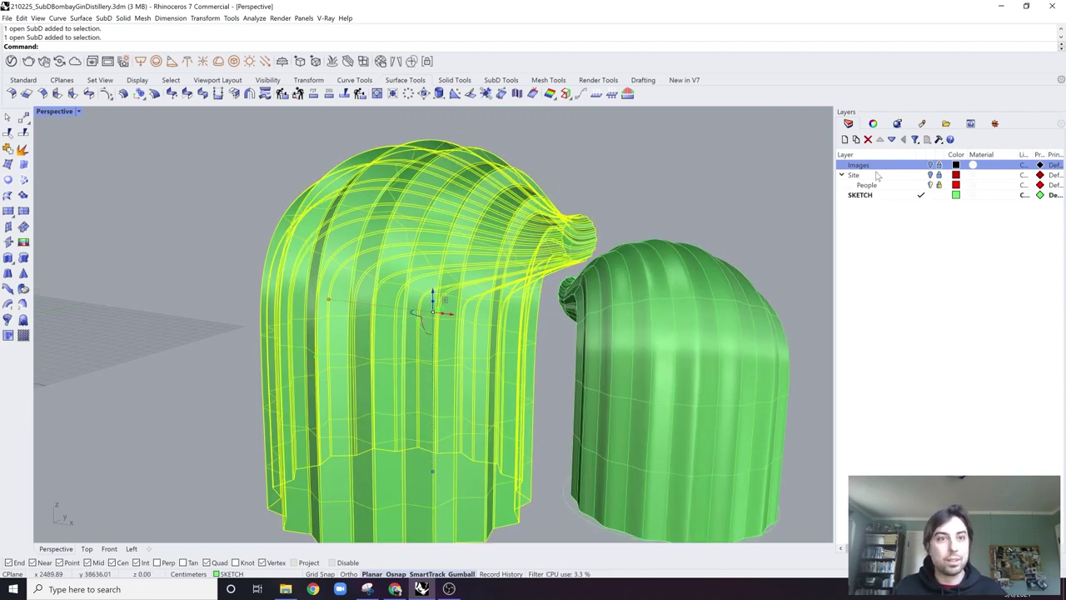
pyautogui.click(855, 139)
pyautogui.click(889, 175)
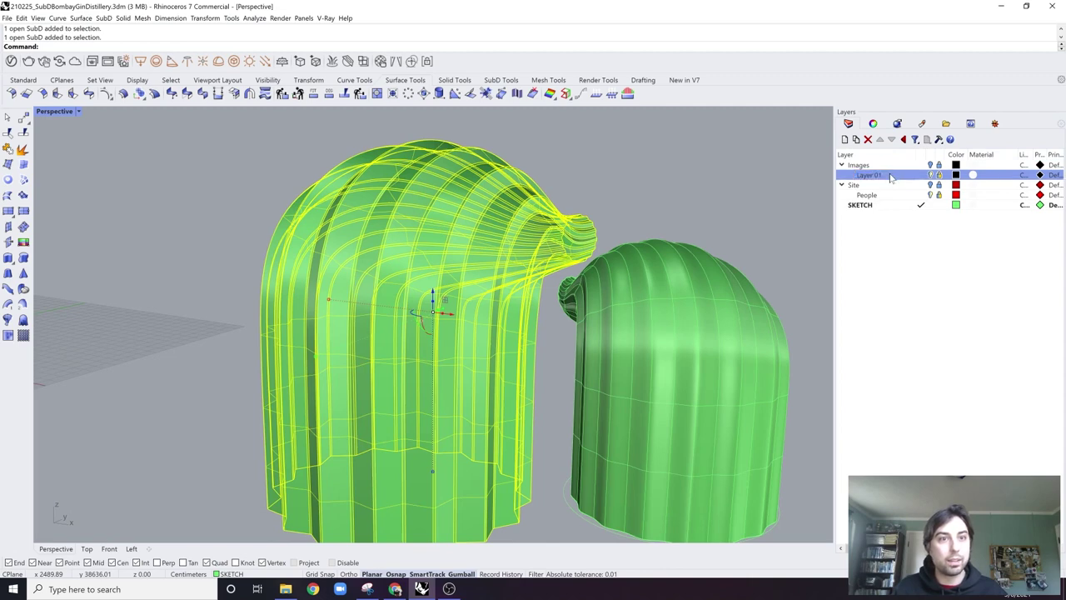
pyautogui.moveTo(896, 226); pyautogui.dragTo(888, 215)
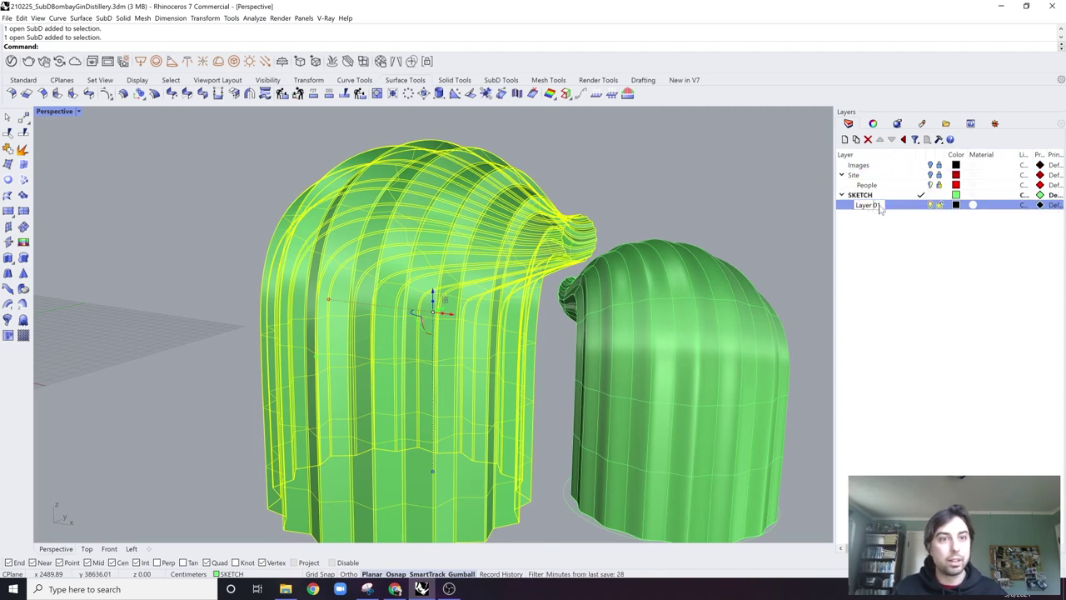
pyautogui.write('sUBd')
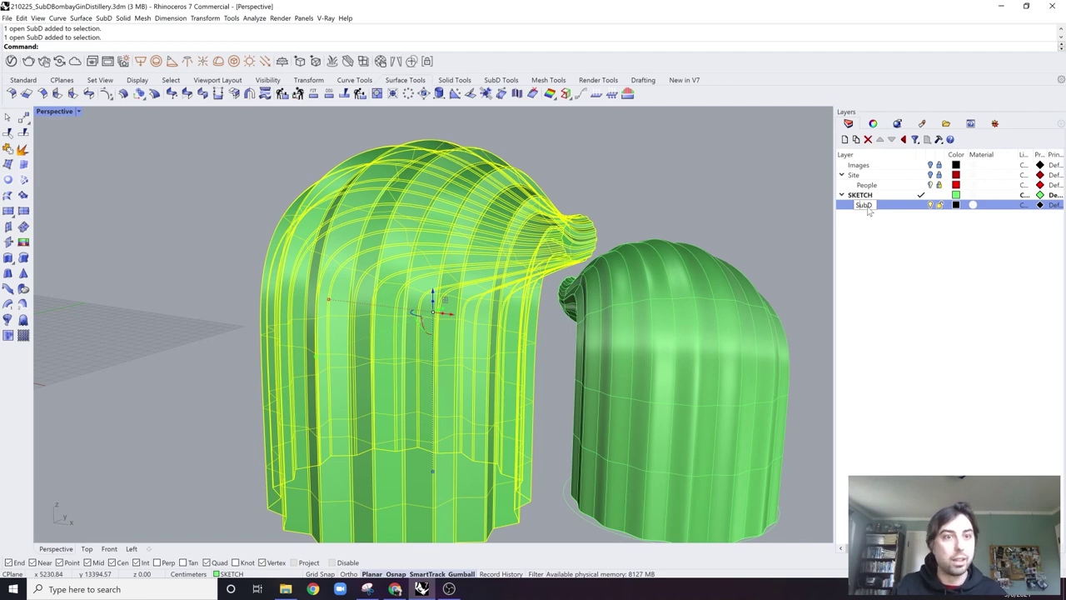
pyautogui.press('Return')
# Step: Move both SubD shells to the SubD layer, set that layer's color to bright green and clear the selection
pyautogui.click(744, 200)
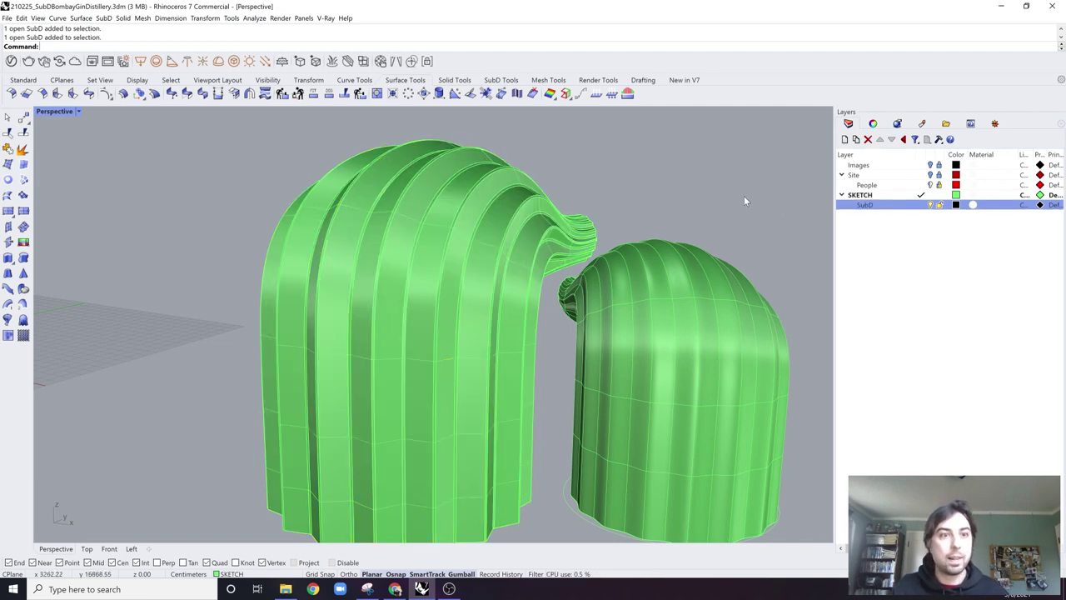
pyautogui.moveTo(741, 198); pyautogui.dragTo(562, 282)
pyautogui.rightClick(880, 206)
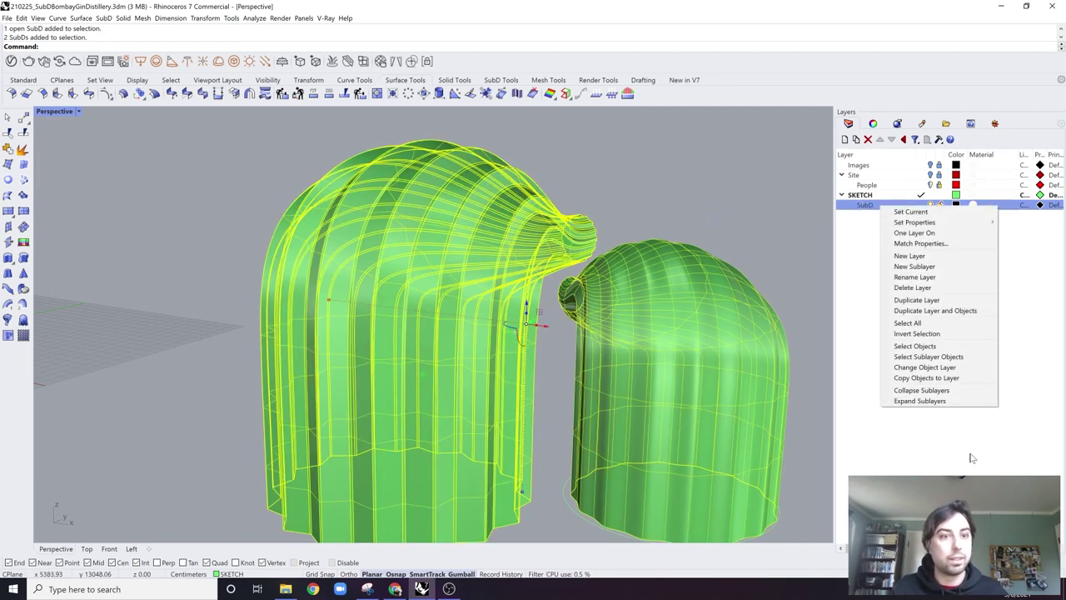
pyautogui.click(924, 367)
pyautogui.click(956, 205)
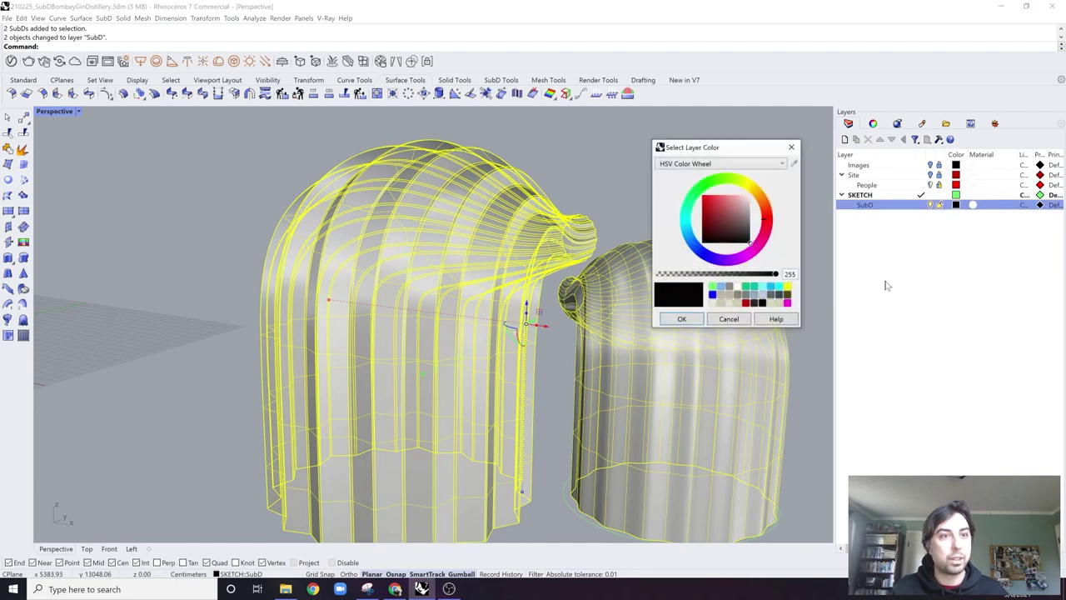
pyautogui.click(704, 180)
pyautogui.click(683, 319)
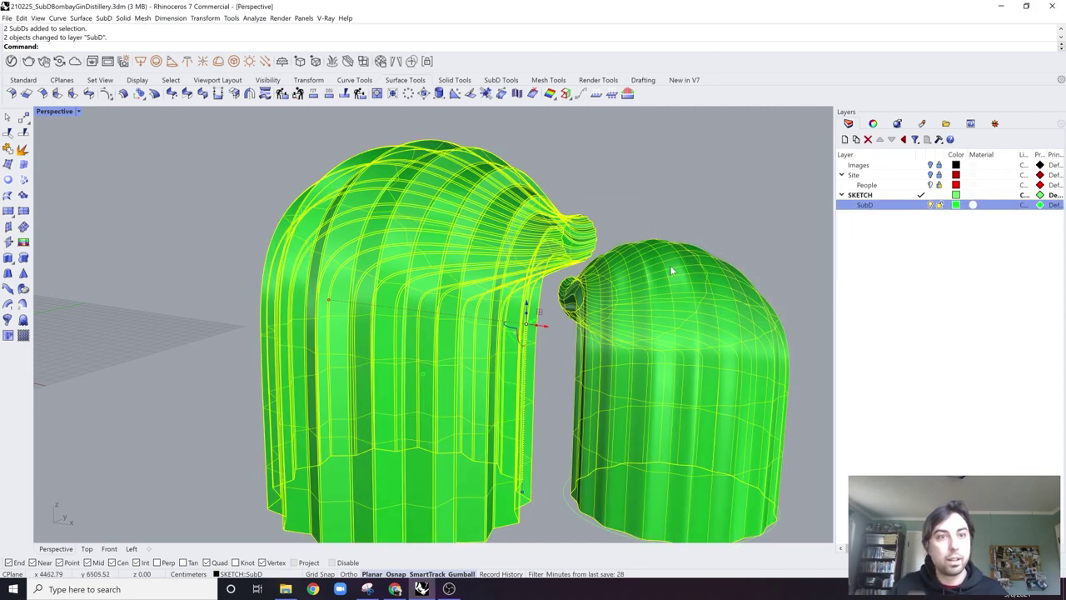
pyautogui.press('Escape')
# Step: Add another sublayer named NURBS under SKETCH and make it the current layer
pyautogui.click(844, 140)
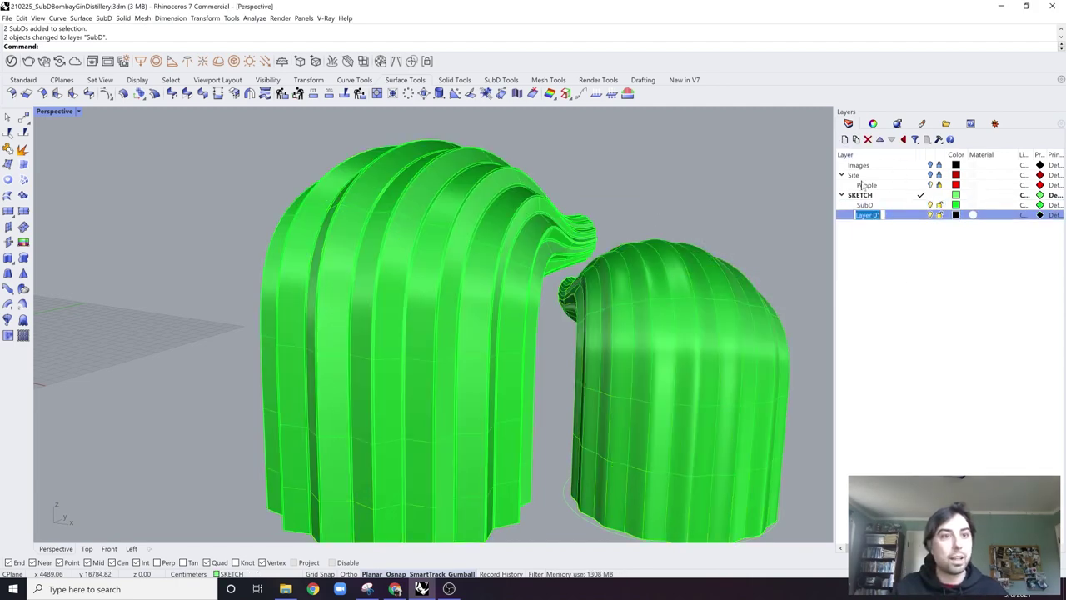
pyautogui.write('NURB')
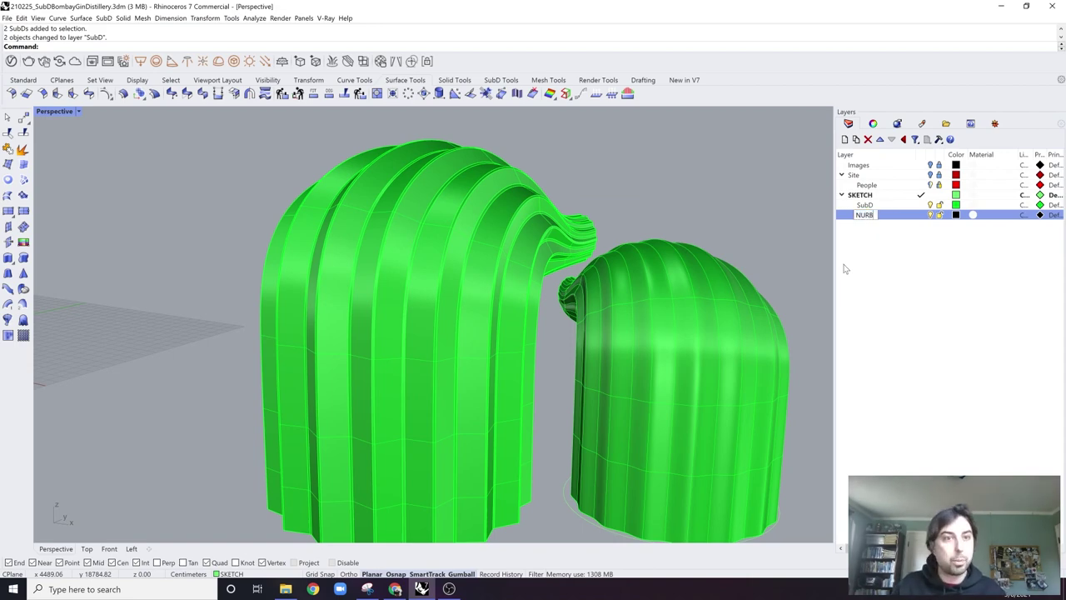
pyautogui.write('S')
pyautogui.press('Return')
pyautogui.click(509, 328)
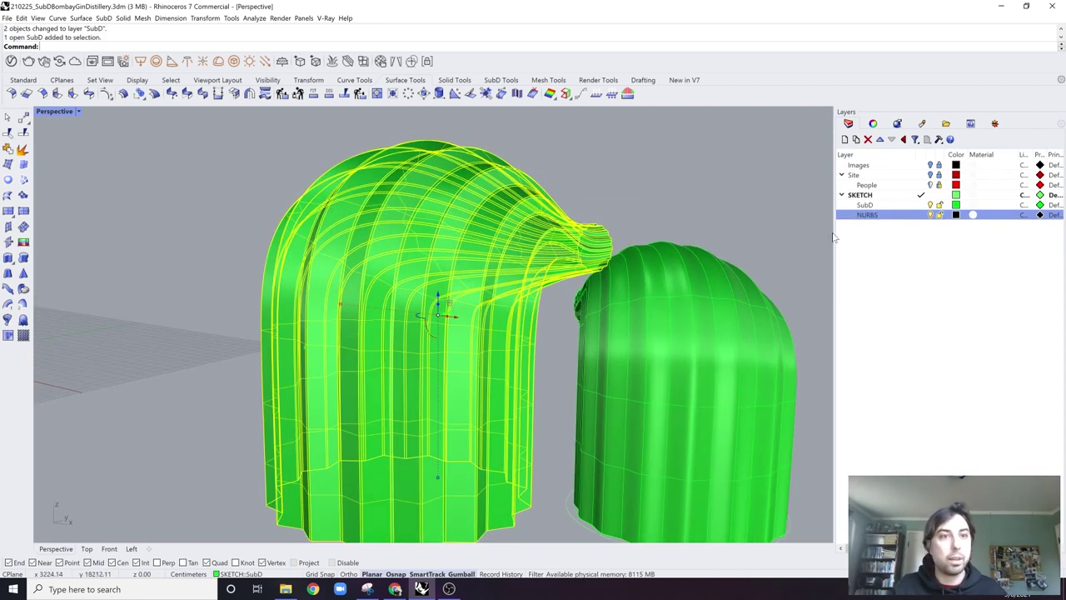
pyautogui.doubleClick(897, 218)
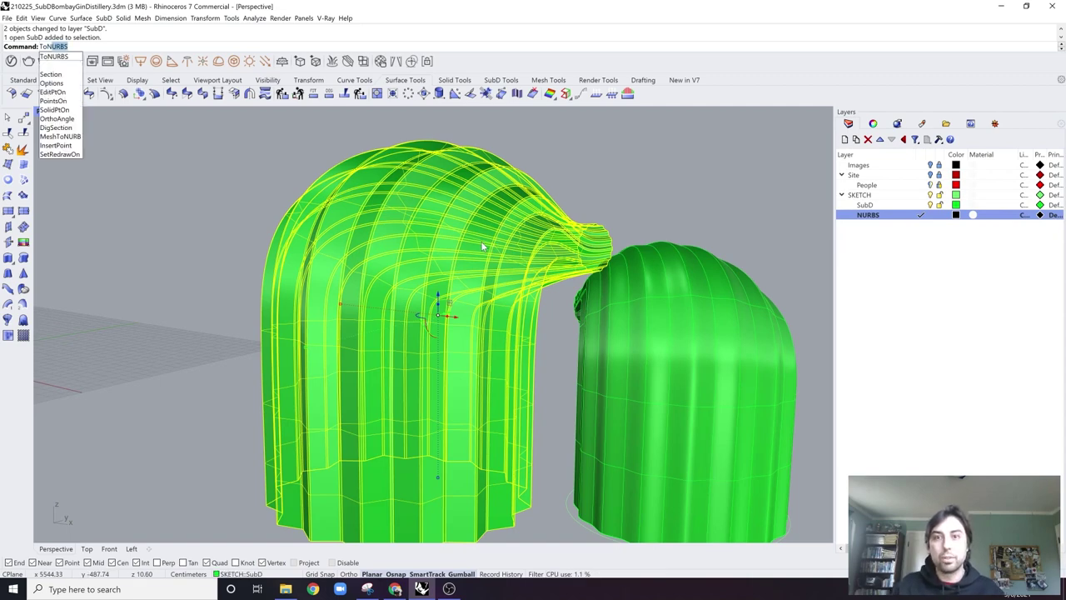
# Step: Examine the narrow bevel strips between the larger SubD's pleats up close, highlighting the edge loops along one strip
pyautogui.press('Escape')
pyautogui.press('Escape')
pyautogui.scroll(15, 369, 331)
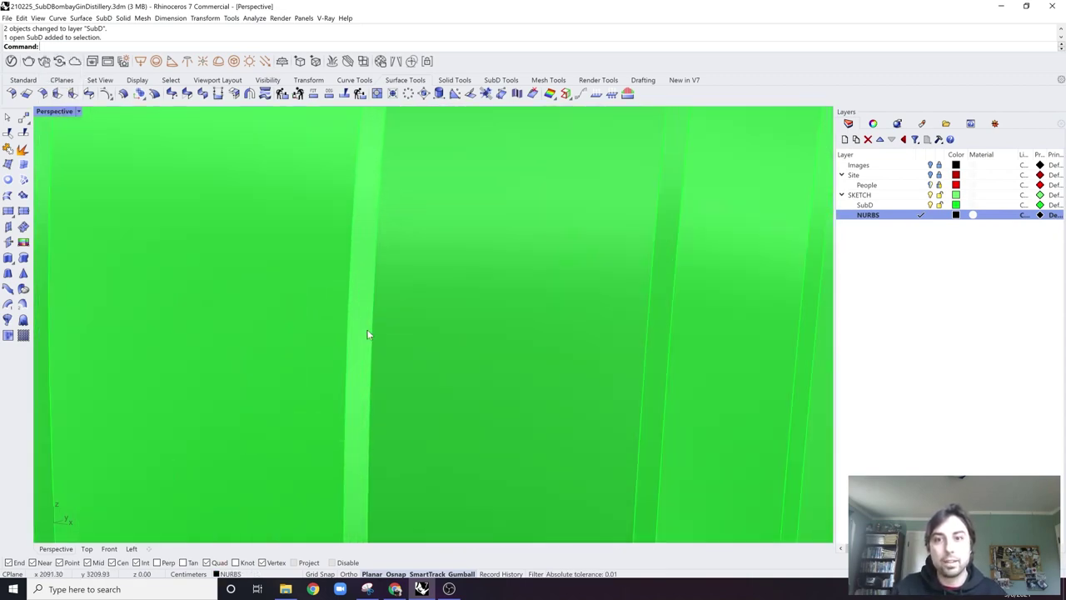
pyautogui.keyDown('ctrl'); pyautogui.keyDown('shift'); pyautogui.click(365, 333); pyautogui.keyUp('shift'); pyautogui.keyUp('ctrl')
pyautogui.scroll(-5, 364, 333)
pyautogui.scroll(4, 381, 369)
pyautogui.keyDown('ctrl'); pyautogui.keyDown('shift'); pyautogui.doubleClick(375, 361); pyautogui.keyUp('shift'); pyautogui.keyUp('ctrl')
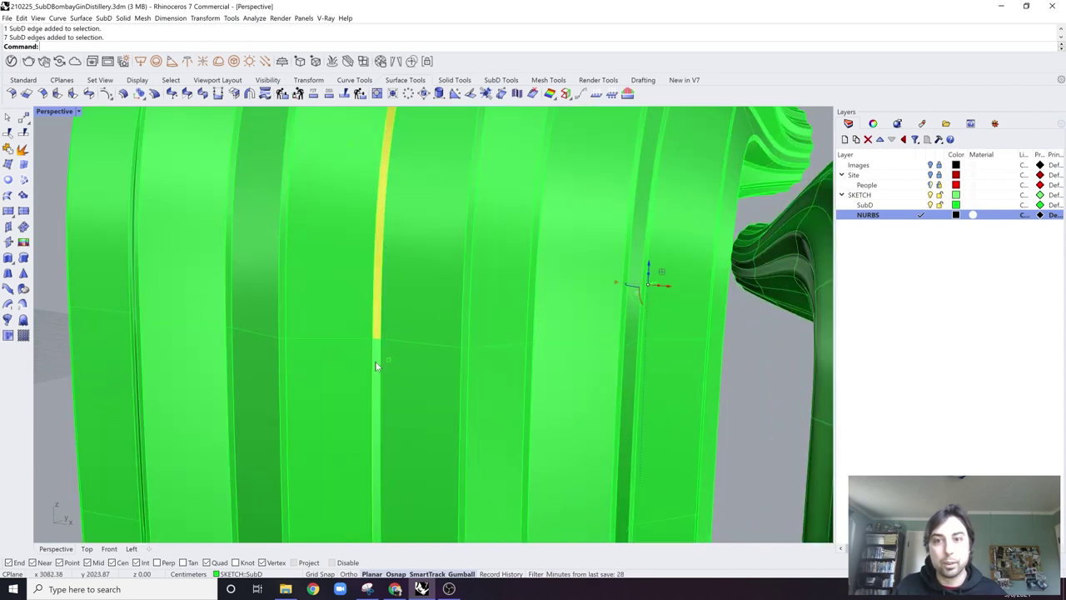
pyautogui.scroll(-4, 383, 360)
# Step: Convert the larger SubD to NURBS with ToNURBS, using DeleteInputObjects=No to keep the original
pyautogui.click(494, 245)
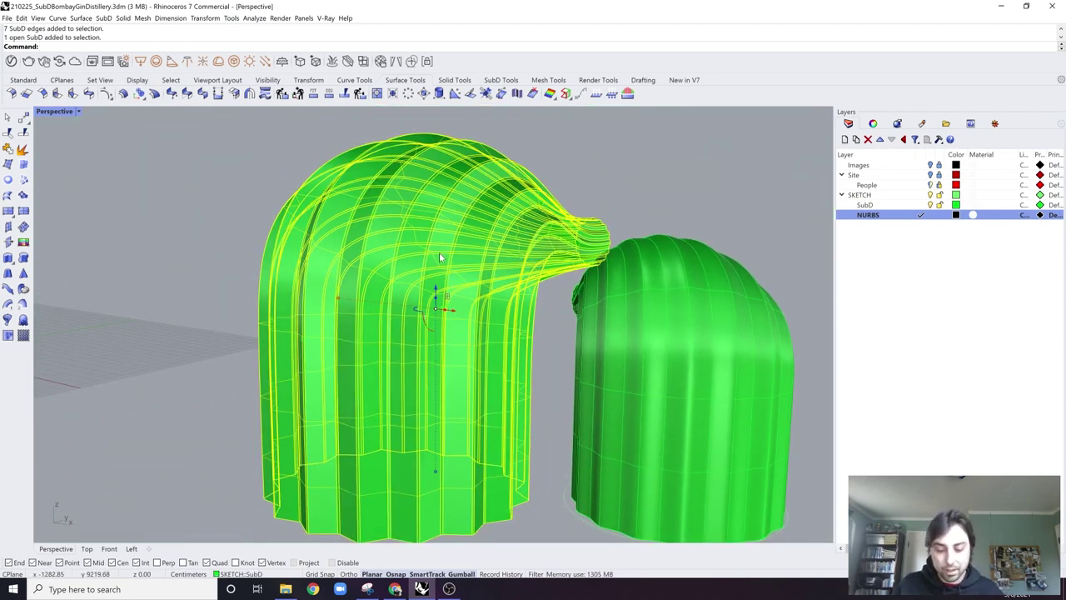
pyautogui.write('ToNURBS')
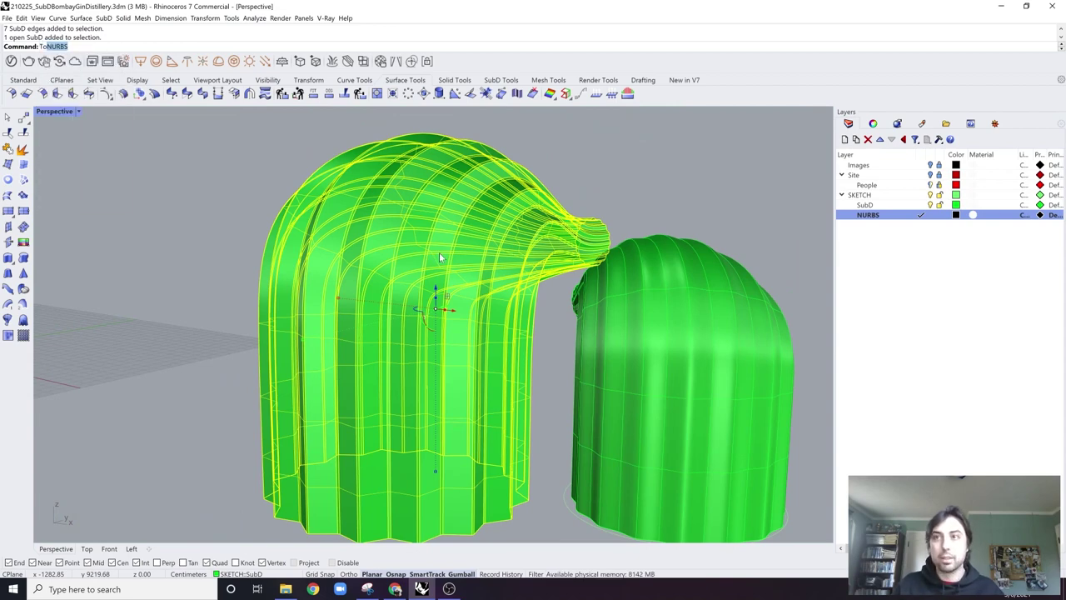
pyautogui.press('Return')
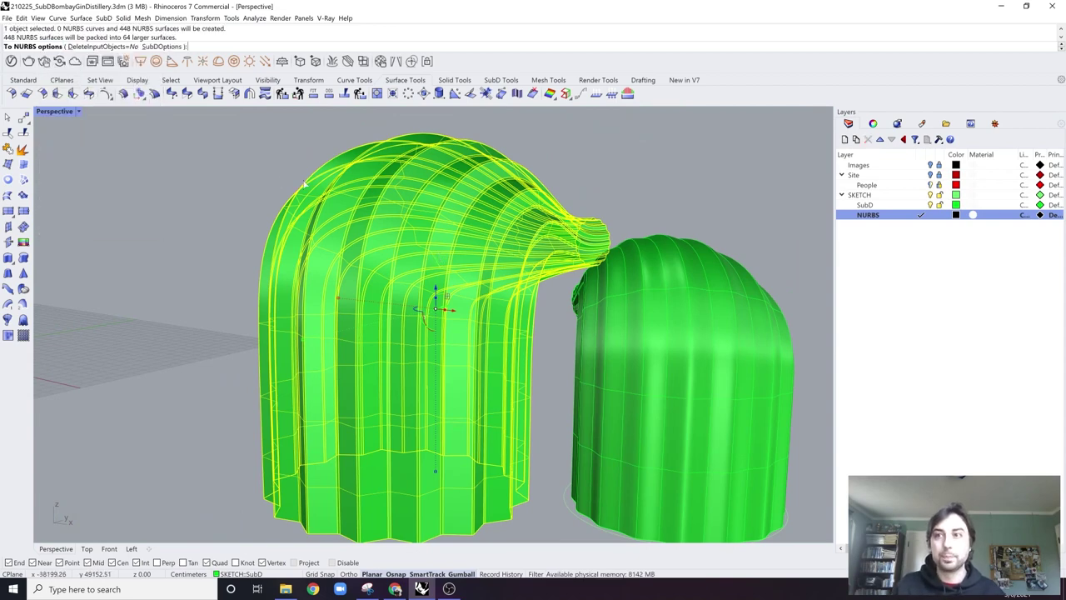
pyautogui.press('Return')
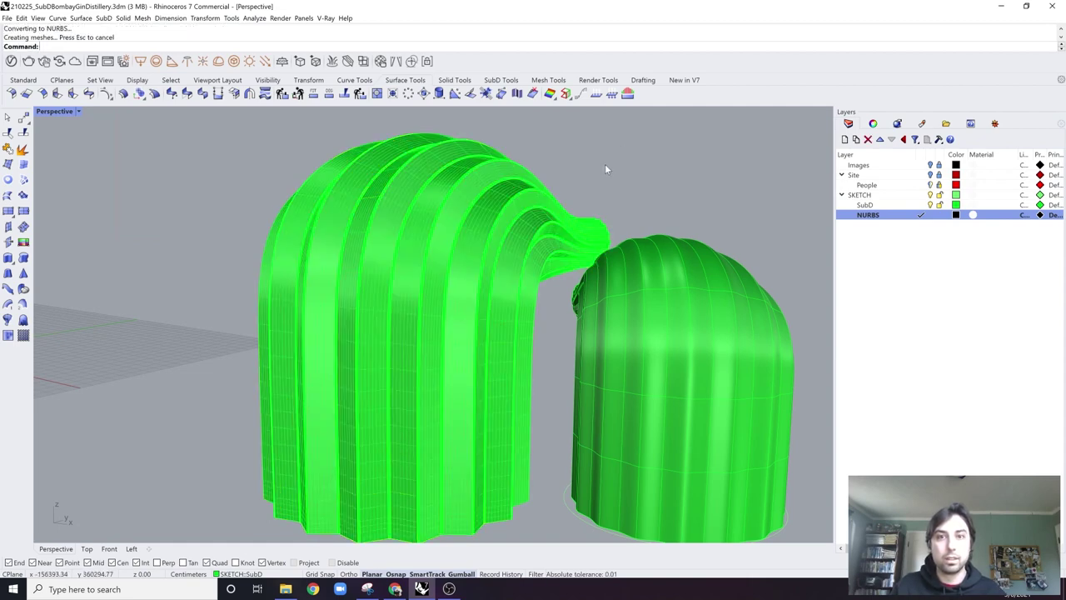
# Step: Move the converted polysurface to the NURBS layer and hide the SubD layer
pyautogui.click(930, 205)
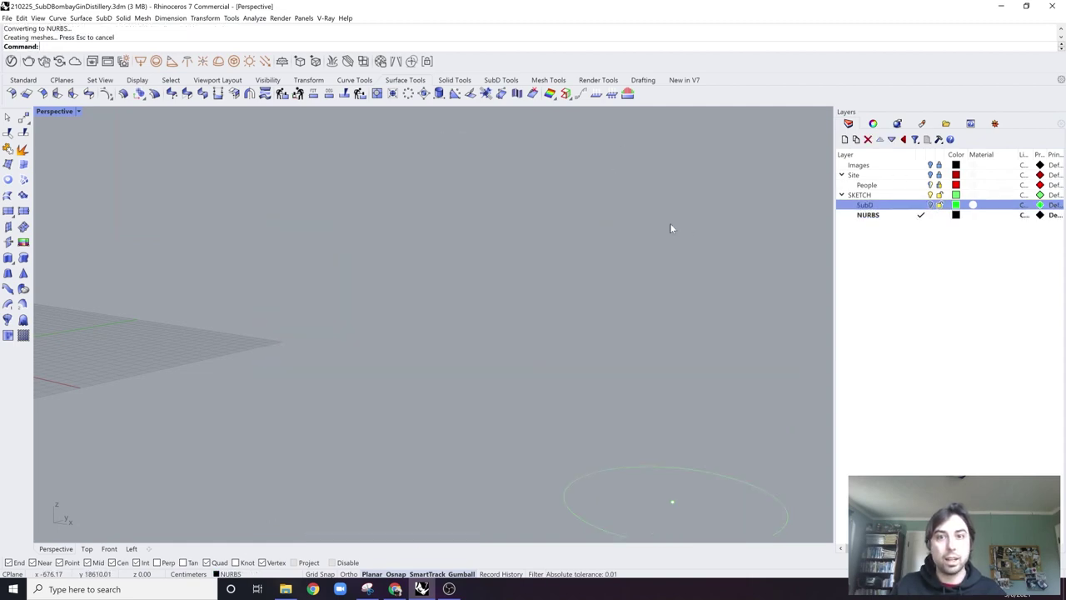
pyautogui.click(930, 205)
pyautogui.click(382, 297)
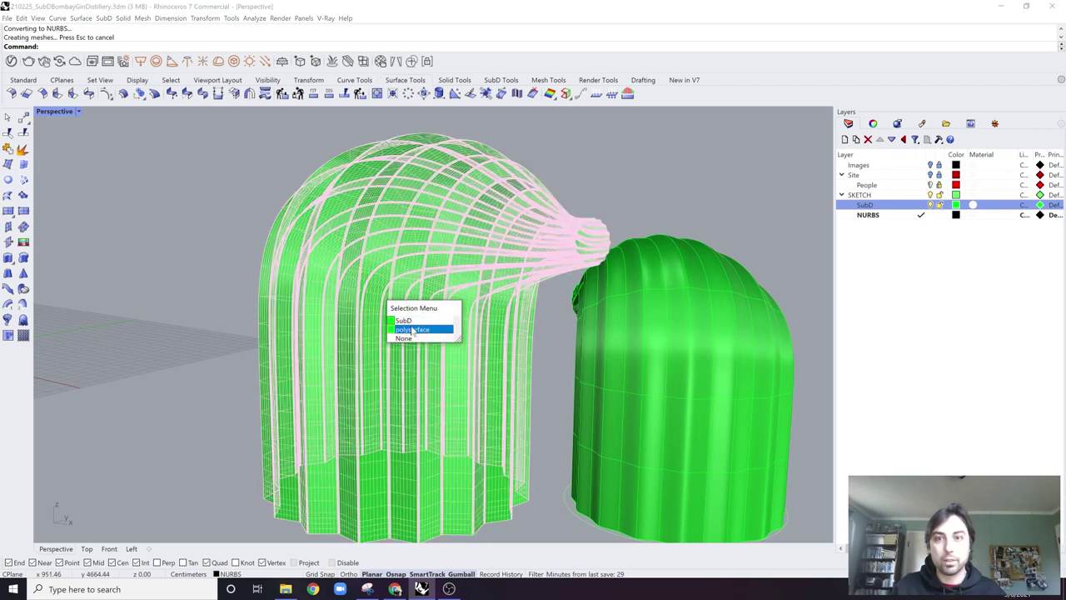
pyautogui.click(414, 331)
pyautogui.rightClick(883, 215)
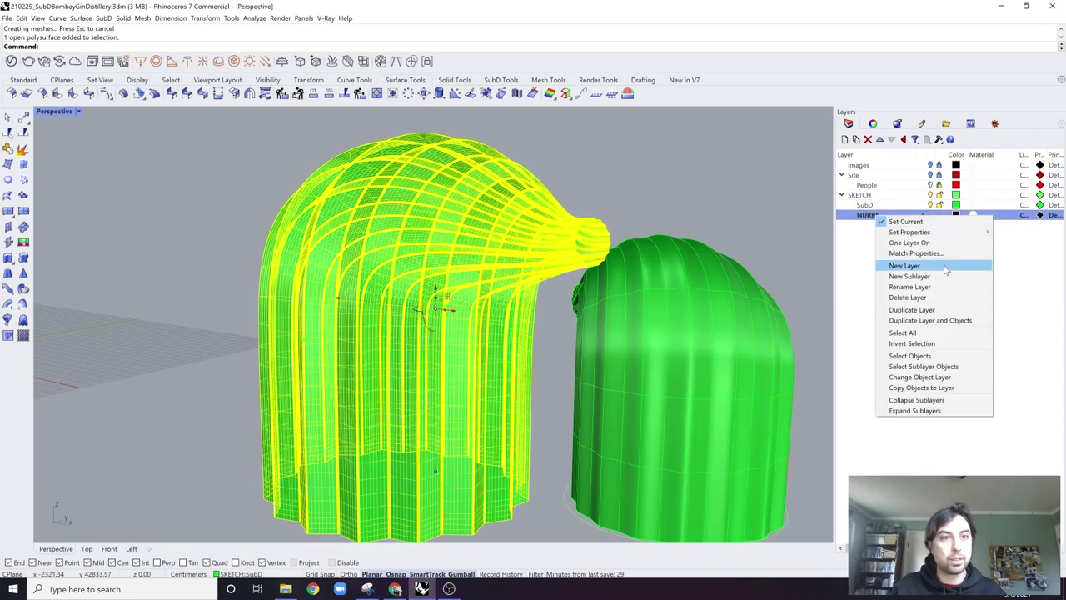
pyautogui.click(919, 388)
pyautogui.click(931, 205)
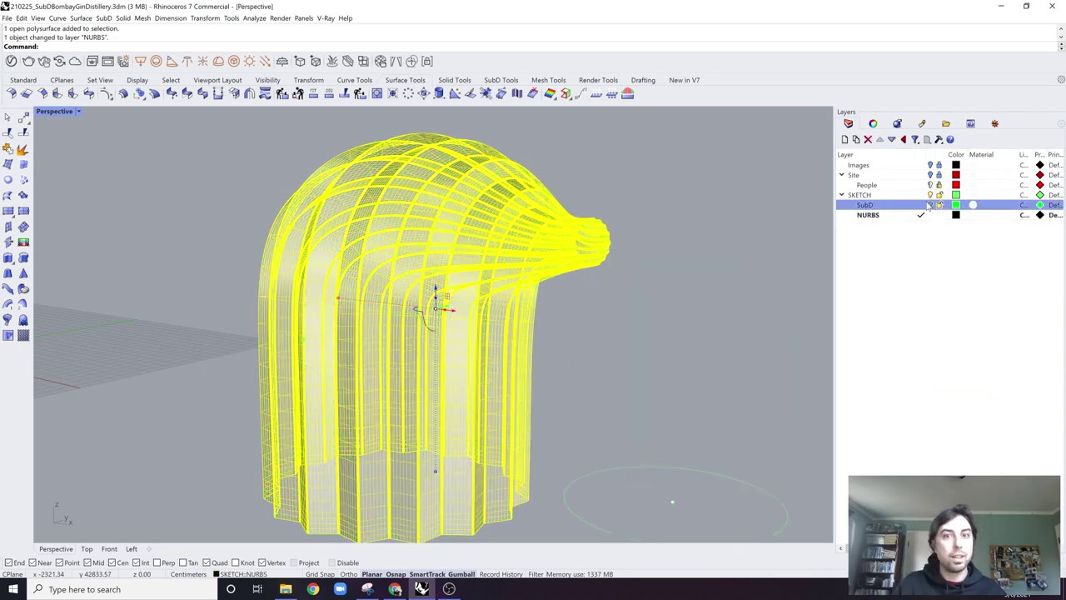
# Step: Inspect the NURBS polysurface's surface divisions down to its base, highlighting a single narrow bevel strip
pyautogui.click(629, 279)
pyautogui.moveTo(629, 282); pyautogui.dragTo(445, 317, button='right')
pyautogui.click(444, 317)
pyautogui.click(620, 312)
pyautogui.moveTo(621, 313); pyautogui.dragTo(499, 337, button='right')
pyautogui.click(498, 339)
pyautogui.scroll(4, 443, 441)
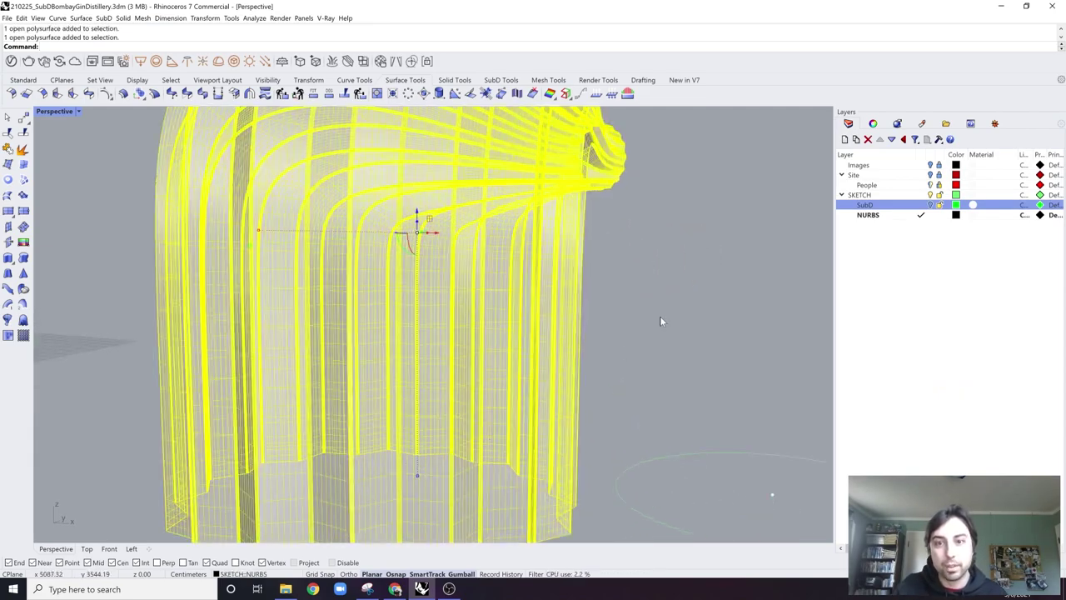
pyautogui.click(659, 316)
pyautogui.scroll(-2, 491, 429)
pyautogui.keyDown('shift'); pyautogui.moveTo(487, 429); pyautogui.dragTo(496, 346, button='right'); pyautogui.keyUp('shift')
pyautogui.scroll(8, 458, 361)
pyautogui.keyDown('ctrl'); pyautogui.keyDown('shift'); pyautogui.click(409, 373); pyautogui.keyUp('shift'); pyautogui.keyUp('ctrl')
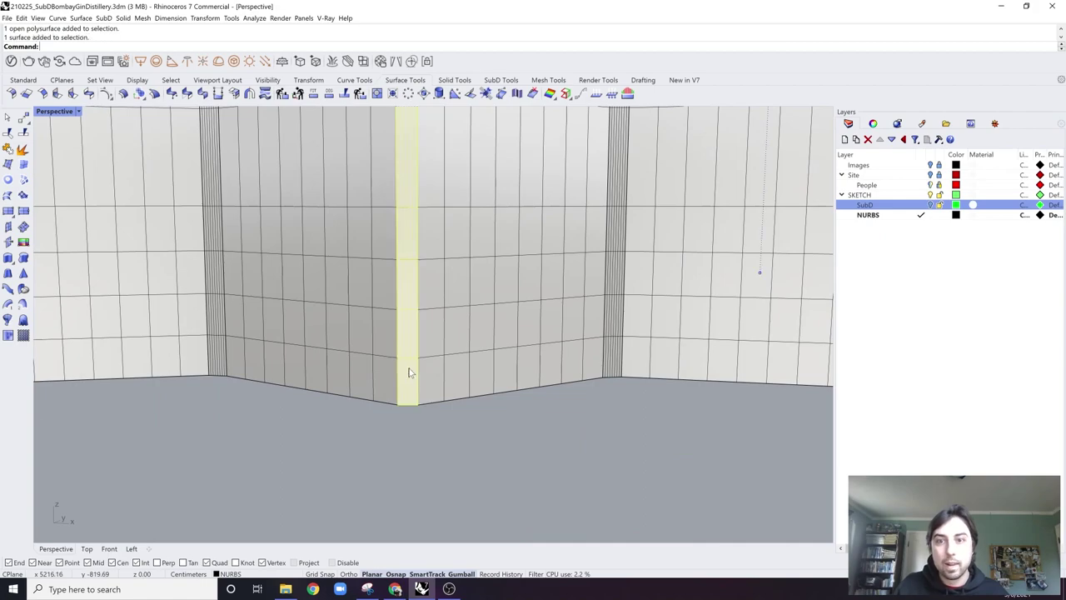
# Step: Examine the whole NURBS polysurface from outside to compare its wide pleat panels with the narrow strips between them
pyautogui.scroll(-8, 434, 366)
pyautogui.scroll(-9, 434, 366)
pyautogui.moveTo(434, 366); pyautogui.dragTo(401, 410, button='right')
pyautogui.scroll(7, 387, 407)
pyautogui.moveTo(540, 335); pyautogui.dragTo(536, 318, button='right')
pyautogui.moveTo(679, 286); pyautogui.dragTo(260, 376)
pyautogui.moveTo(455, 333); pyautogui.dragTo(459, 351, button='right')
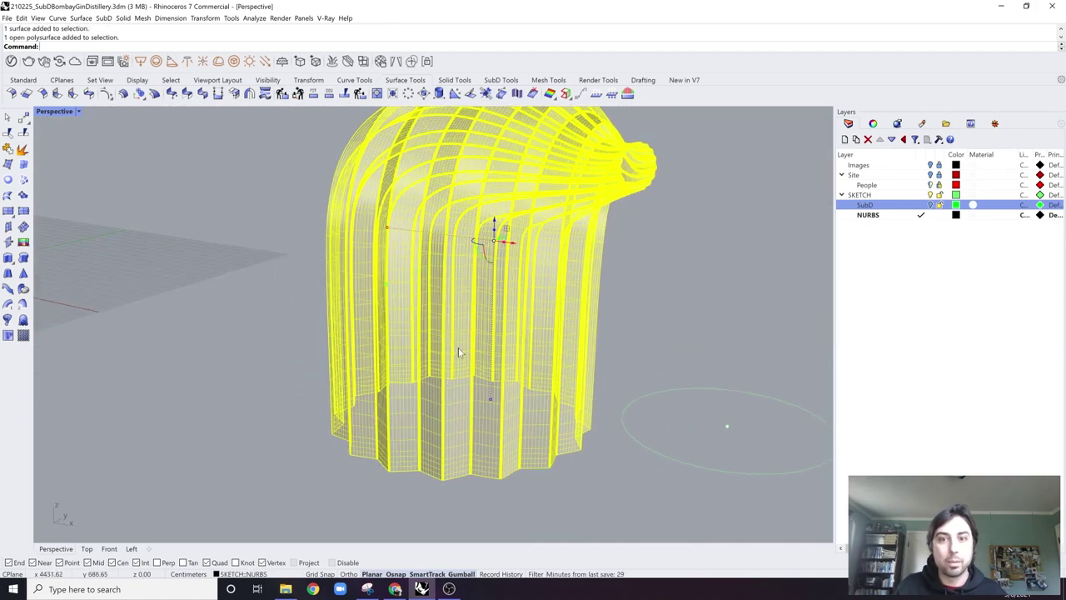
pyautogui.scroll(2, 411, 443)
pyautogui.keyDown('ctrl'); pyautogui.click(438, 423); pyautogui.keyUp('ctrl')
pyautogui.scroll(-6, 403, 451)
pyautogui.moveTo(402, 450); pyautogui.dragTo(409, 432, button='right')
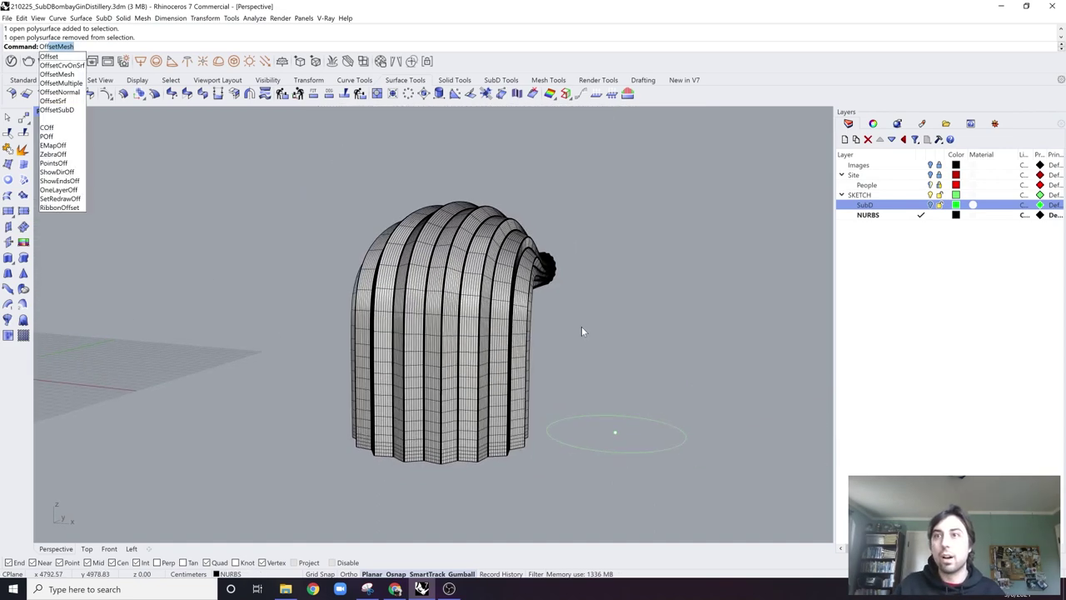
# Step: Explode the NURBS polysurface into separate surfaces
pyautogui.click(464, 311)
pyautogui.scroll(3, 505, 310)
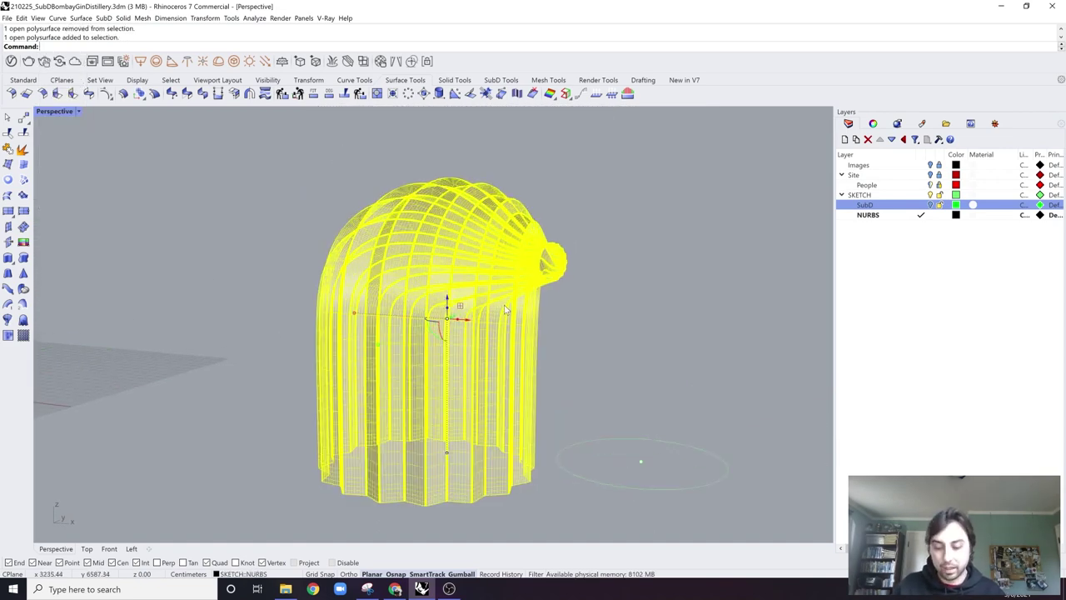
pyautogui.press('Return')
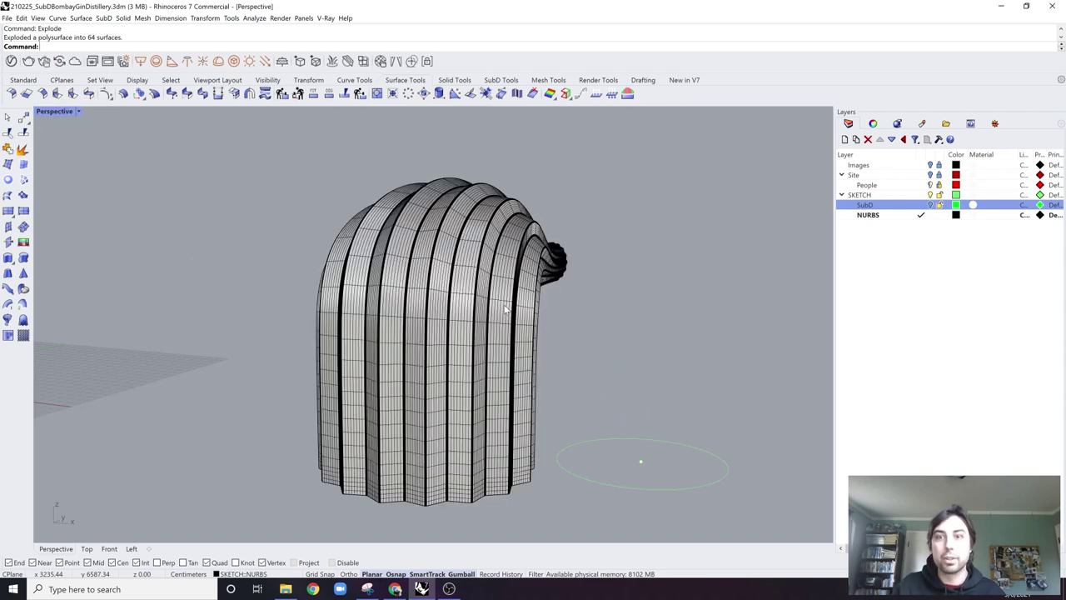
# Step: Select all the exploded surfaces and take the first few wide pleat panels out of the selection, keeping the narrow strips selected
pyautogui.click(470, 323)
pyautogui.moveTo(468, 343); pyautogui.dragTo(283, 344)
pyautogui.moveTo(283, 344); pyautogui.dragTo(350, 420, button='right')
pyautogui.scroll(4, 445, 505)
pyautogui.keyDown('ctrl'); pyautogui.click(466, 483); pyautogui.keyUp('ctrl')
pyautogui.keyDown('ctrl'); pyautogui.click(426, 484); pyautogui.keyUp('ctrl')
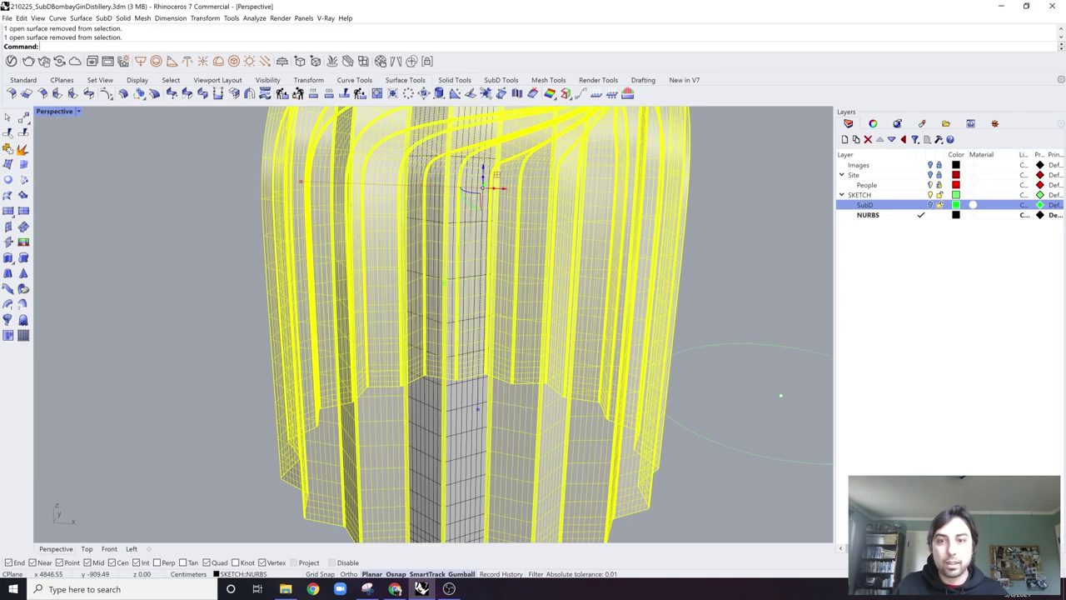
pyautogui.keyDown('ctrl'); pyautogui.click(380, 483); pyautogui.keyUp('ctrl')
# Step: Deselect the adjacent wide pleat panels around the shell's back, leaving the narrow strips between them selected
pyautogui.moveTo(381, 483); pyautogui.dragTo(423, 489, button='right')
pyautogui.keyDown('ctrl'); pyautogui.click(466, 475); pyautogui.keyUp('ctrl')
pyautogui.keyDown('ctrl'); pyautogui.click(412, 462); pyautogui.keyUp('ctrl')
pyautogui.keyDown('ctrl'); pyautogui.click(371, 454); pyautogui.keyUp('ctrl')
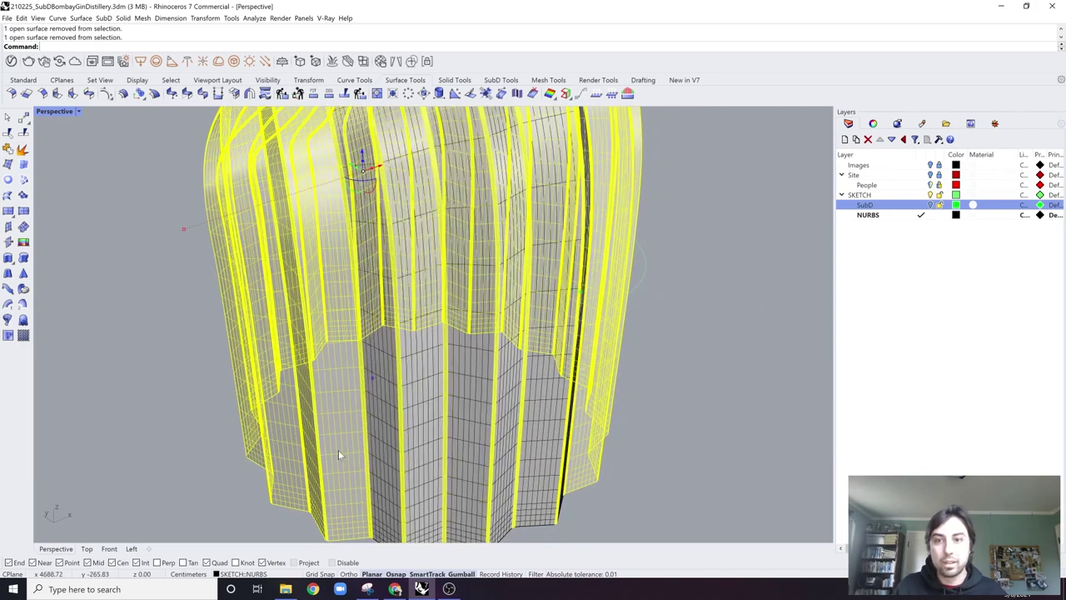
pyautogui.keyDown('ctrl'); pyautogui.click(333, 450); pyautogui.keyUp('ctrl')
pyautogui.keyDown('ctrl'); pyautogui.click(309, 450); pyautogui.keyUp('ctrl')
pyautogui.moveTo(312, 449); pyautogui.dragTo(350, 463, button='right')
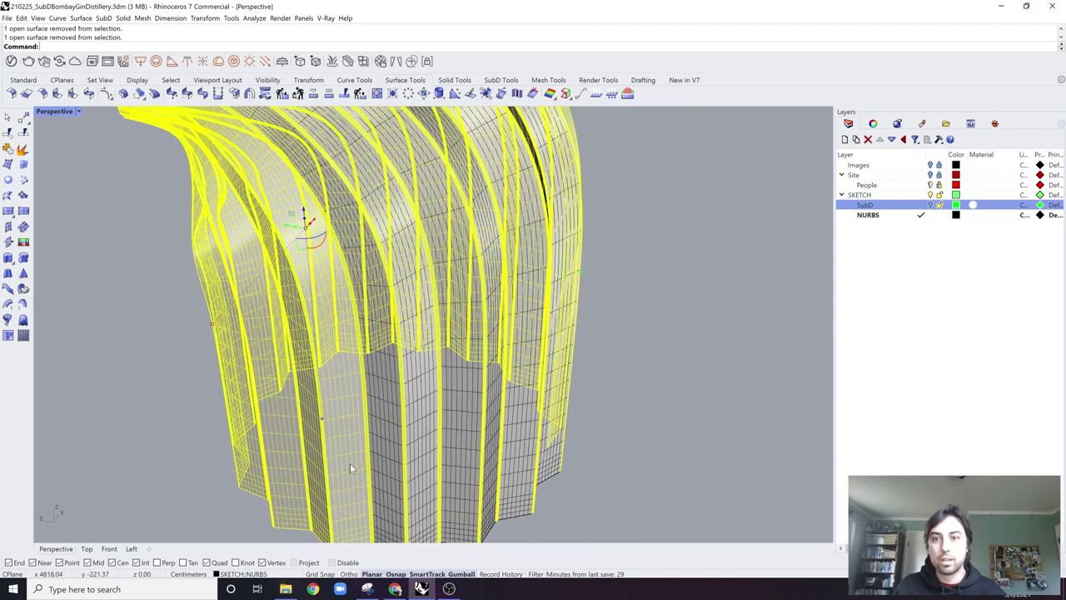
pyautogui.keyDown('ctrl'); pyautogui.click(348, 463); pyautogui.keyUp('ctrl')
pyautogui.keyDown('ctrl'); pyautogui.click(316, 464); pyautogui.keyUp('ctrl')
pyautogui.keyDown('ctrl'); pyautogui.click(280, 462); pyautogui.keyUp('ctrl')
# Step: Deselect the wide pleat panels along the shell's side toward the spout, keeping only the narrow strips there selected
pyautogui.moveTo(280, 462); pyautogui.dragTo(432, 449, button='right')
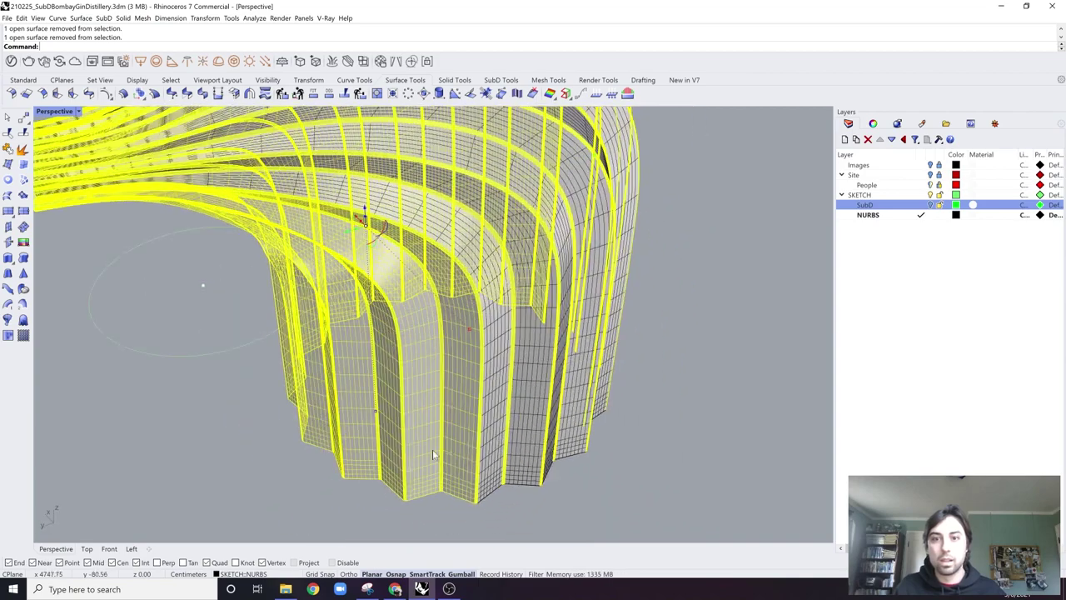
pyautogui.keyDown('ctrl'); pyautogui.click(475, 447); pyautogui.keyUp('ctrl')
pyautogui.keyDown('ctrl'); pyautogui.click(404, 423); pyautogui.keyUp('ctrl')
pyautogui.keyDown('ctrl'); pyautogui.click(391, 421); pyautogui.keyUp('ctrl')
pyautogui.keyDown('ctrl'); pyautogui.click(352, 412); pyautogui.keyUp('ctrl')
pyautogui.moveTo(353, 411); pyautogui.dragTo(405, 428, button='right')
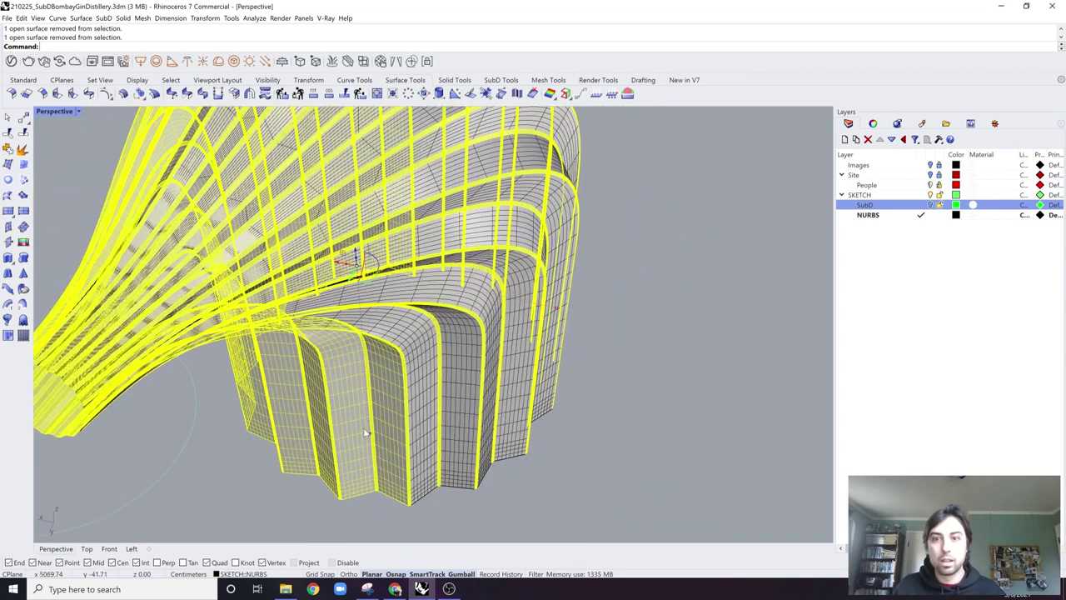
pyautogui.keyDown('ctrl'); pyautogui.click(386, 431); pyautogui.keyUp('ctrl')
pyautogui.keyDown('ctrl'); pyautogui.click(356, 430); pyautogui.keyUp('ctrl')
pyautogui.keyDown('ctrl'); pyautogui.click(324, 422); pyautogui.keyUp('ctrl')
pyautogui.keyDown('ctrl'); pyautogui.click(291, 419); pyautogui.keyUp('ctrl')
# Step: Deselect the wide pleat panels beneath the spout and along the shell's opposite side, keeping the narrow strips selected
pyautogui.moveTo(290, 419); pyautogui.dragTo(369, 465, button='right')
pyautogui.keyDown('ctrl'); pyautogui.click(368, 466); pyautogui.keyUp('ctrl')
pyautogui.keyDown('ctrl'); pyautogui.click(331, 456); pyautogui.keyUp('ctrl')
pyautogui.keyDown('ctrl'); pyautogui.click(289, 452); pyautogui.keyUp('ctrl')
pyautogui.keyDown('ctrl'); pyautogui.click(267, 446); pyautogui.keyUp('ctrl')
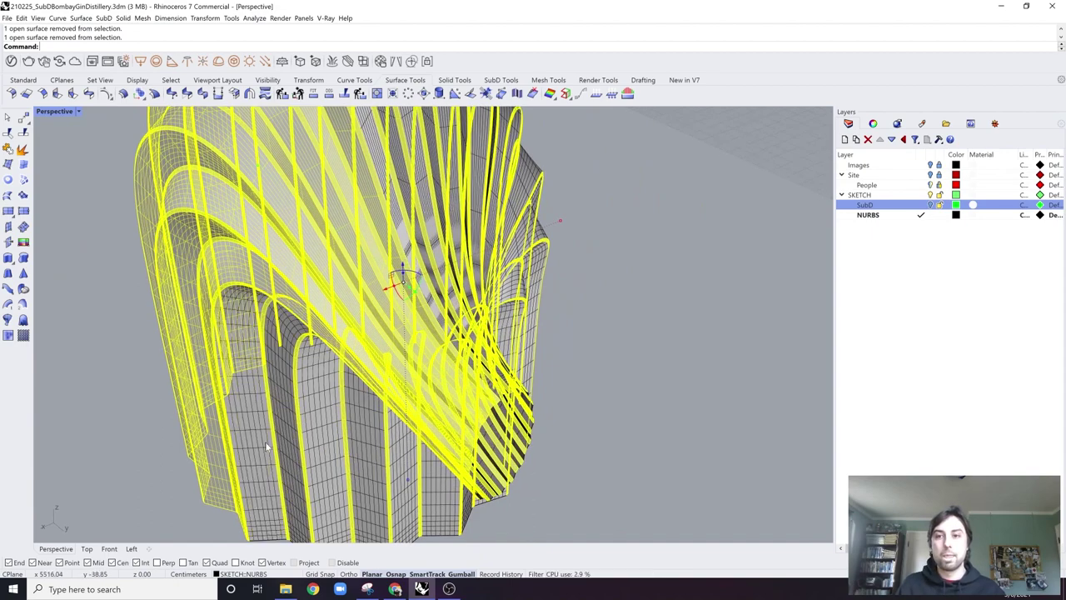
pyautogui.moveTo(267, 446); pyautogui.dragTo(433, 429, button='right')
pyautogui.keyDown('ctrl'); pyautogui.click(412, 416); pyautogui.keyUp('ctrl')
pyautogui.keyDown('ctrl'); pyautogui.click(371, 408); pyautogui.keyUp('ctrl')
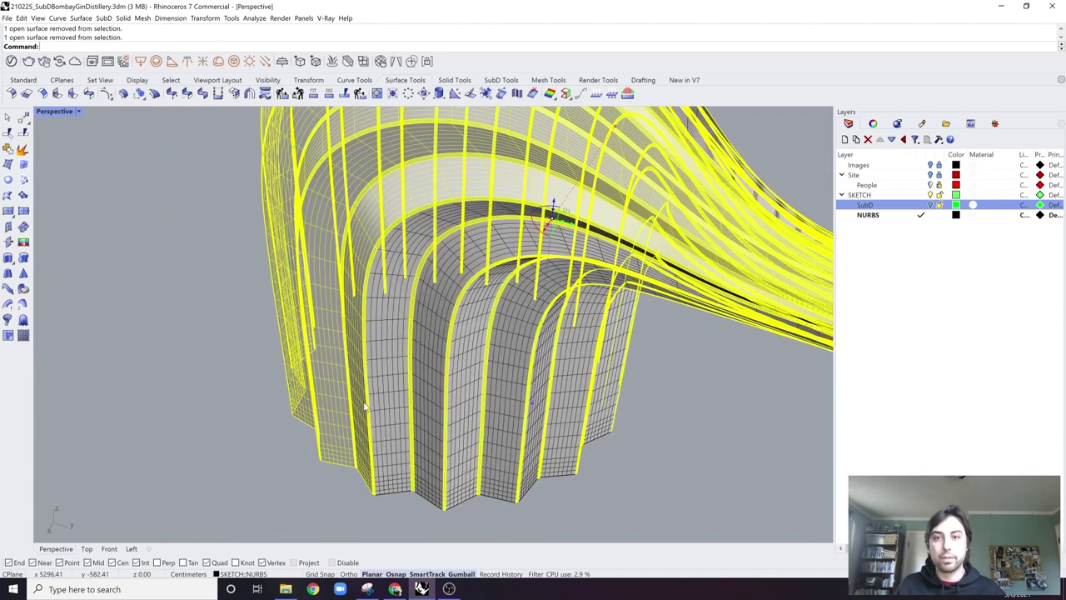
pyautogui.keyDown('ctrl'); pyautogui.click(348, 406); pyautogui.keyUp('ctrl')
# Step: Deselect the last wide pleat panels toward the shell's back so only the narrow strips are left in the selection
pyautogui.moveTo(342, 406); pyautogui.dragTo(403, 429, button='right')
pyautogui.keyDown('ctrl'); pyautogui.click(404, 429); pyautogui.keyUp('ctrl')
pyautogui.keyDown('ctrl'); pyautogui.click(334, 395); pyautogui.keyUp('ctrl')
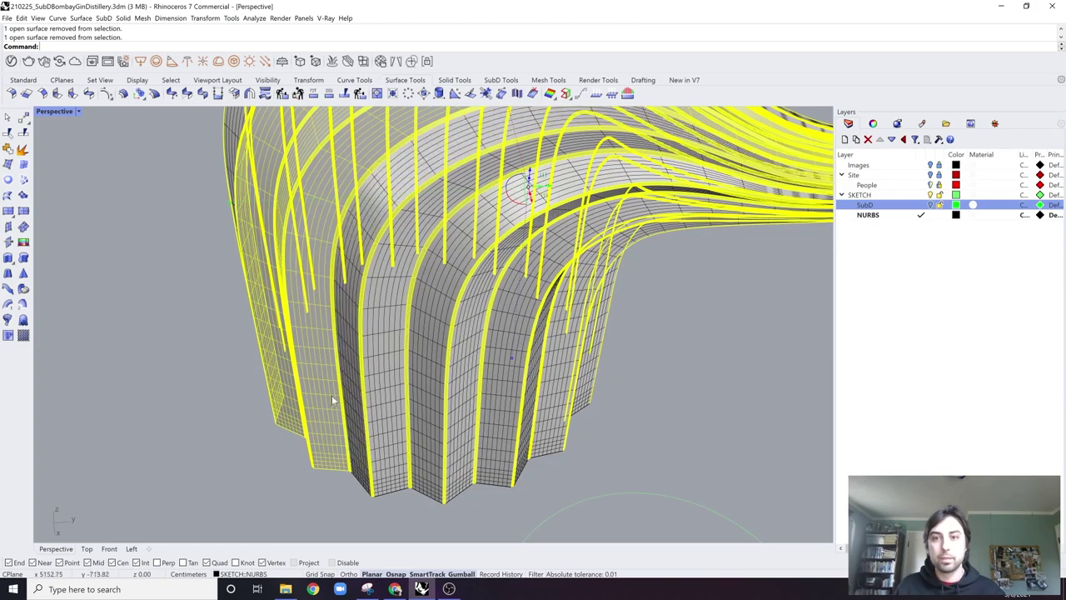
pyautogui.keyDown('ctrl'); pyautogui.click(313, 404); pyautogui.keyUp('ctrl')
pyautogui.moveTo(313, 404); pyautogui.dragTo(420, 382, button='right')
pyautogui.keyDown('ctrl'); pyautogui.click(454, 397); pyautogui.keyUp('ctrl')
pyautogui.keyDown('ctrl'); pyautogui.click(412, 392); pyautogui.keyUp('ctrl')
pyautogui.keyDown('ctrl'); pyautogui.click(421, 381); pyautogui.keyUp('ctrl')
pyautogui.moveTo(460, 416); pyautogui.dragTo(452, 361, button='right')
pyautogui.scroll(2, 416, 405)
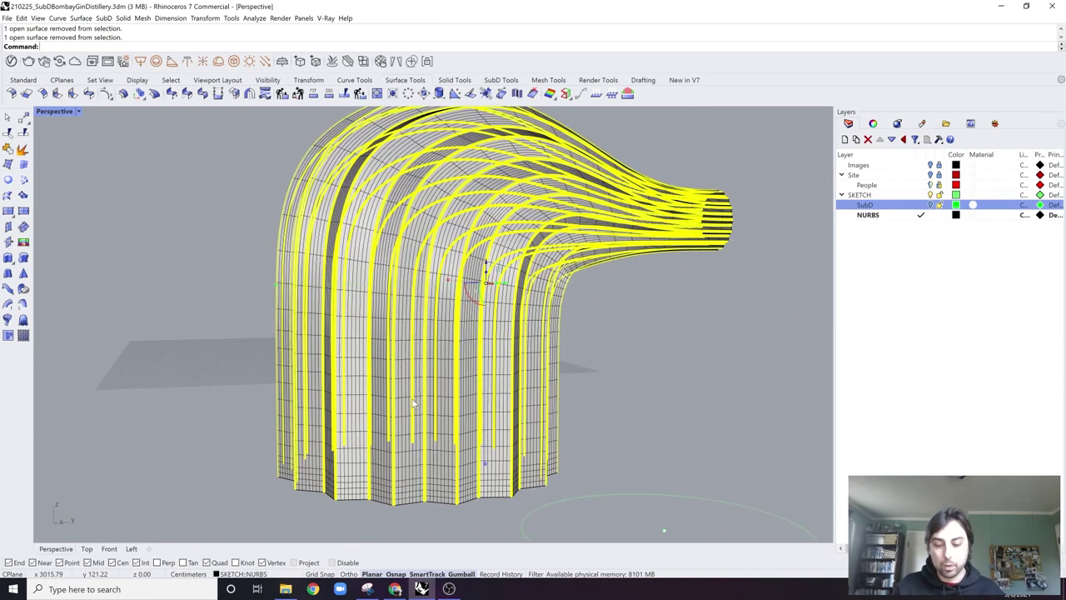
# Step: Offset the selected narrow strips into solids with OffsetSrf at a distance of 8, then clear the selection
pyautogui.press('Down')
pyautogui.press('Down')
pyautogui.press('Down')
pyautogui.press('Down')
pyautogui.press('Down')
pyautogui.press('Down')
pyautogui.press('Down')
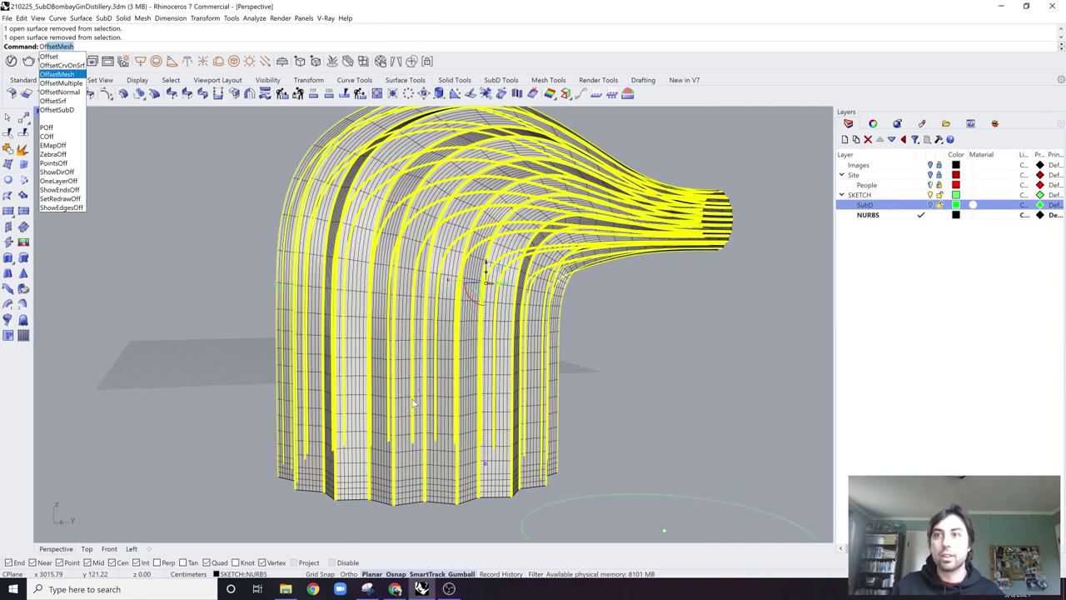
pyautogui.press('Up')
pyautogui.press('Return')
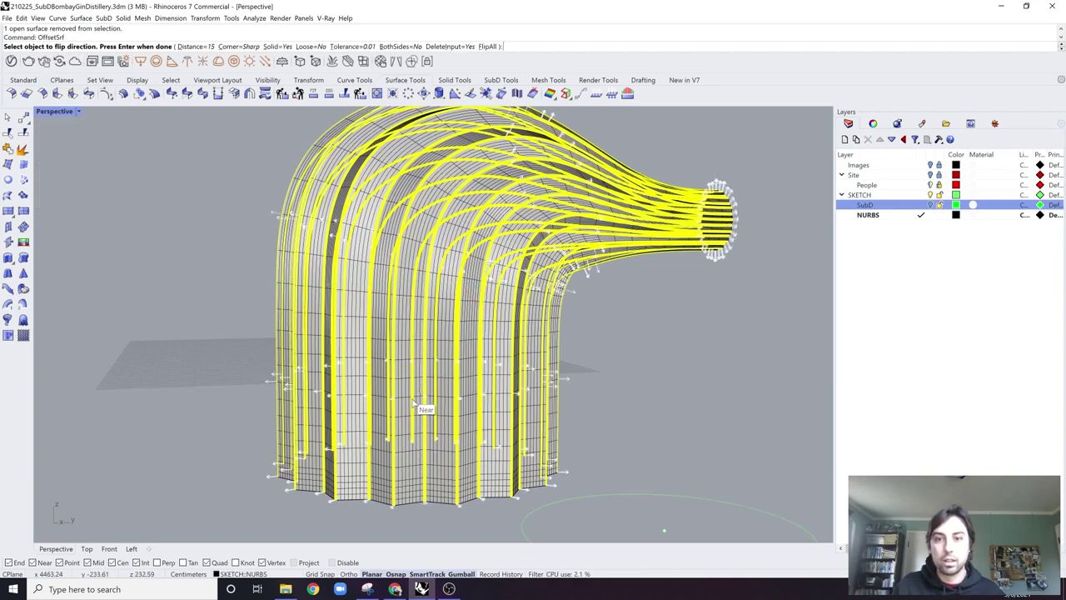
pyautogui.moveTo(370, 337); pyautogui.dragTo(296, 395, button='right')
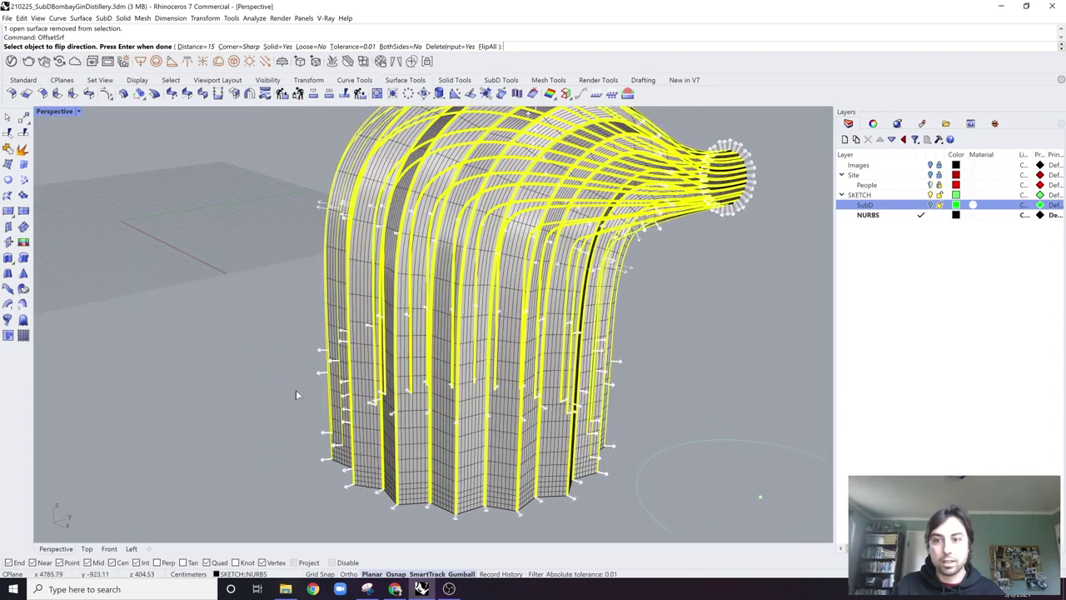
pyautogui.moveTo(515, 428); pyautogui.dragTo(457, 393, button='right')
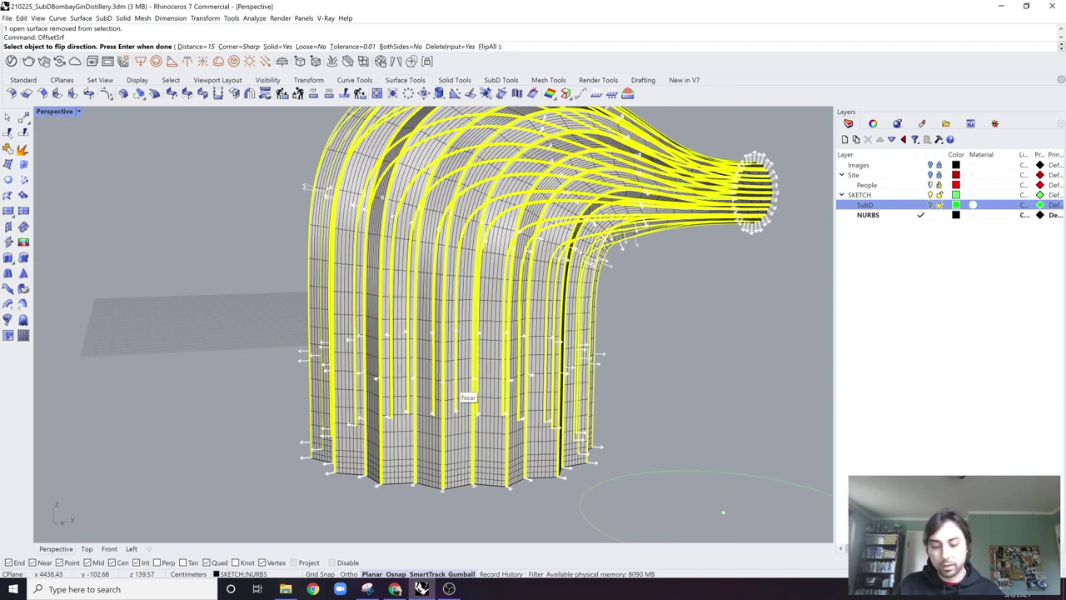
pyautogui.write('8')
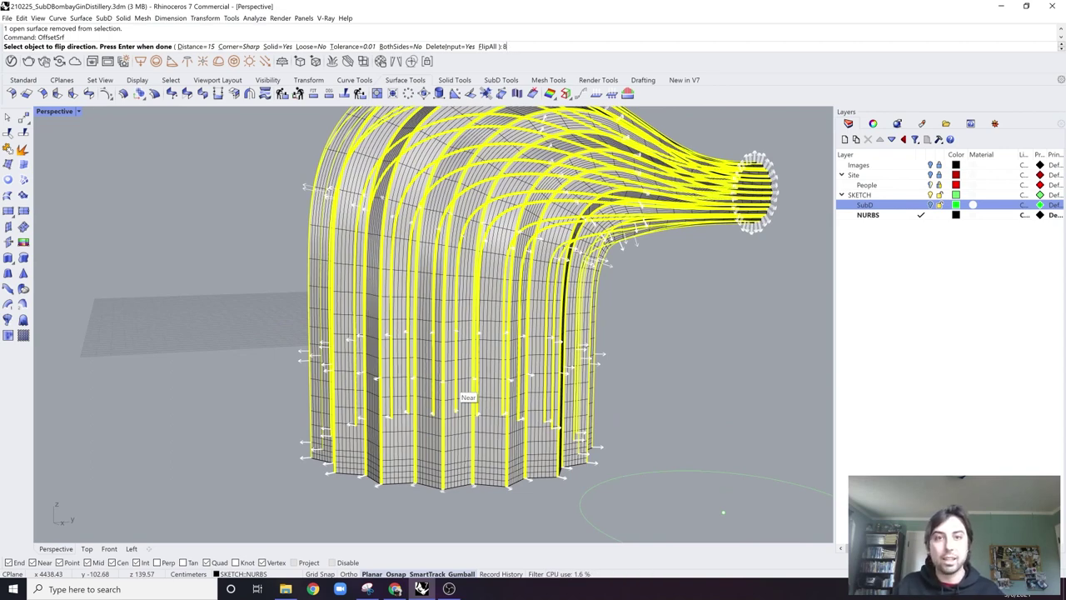
pyautogui.press('Return')
pyautogui.press('Return')
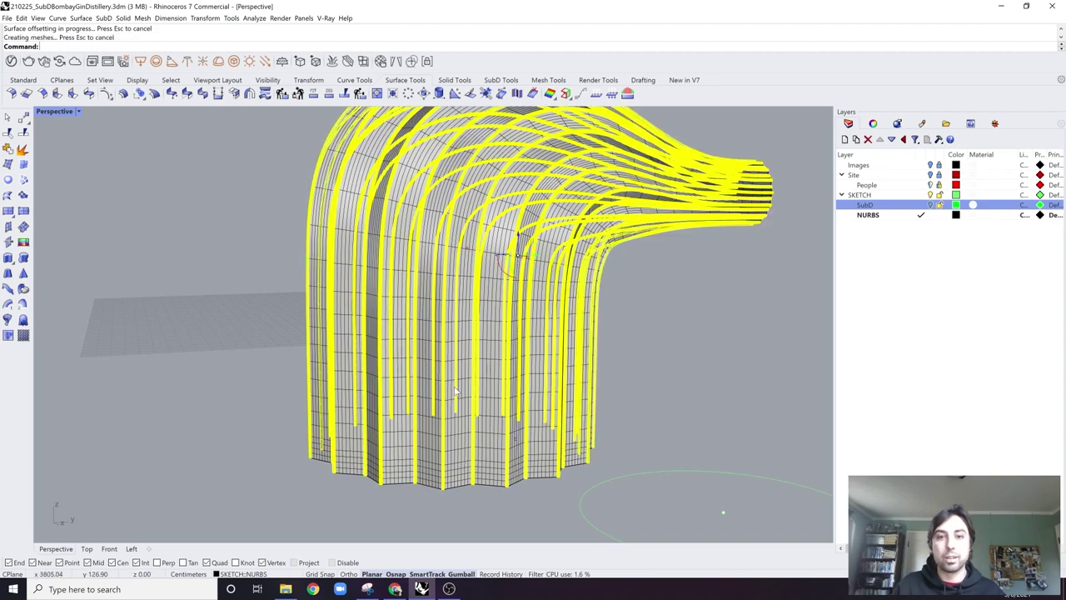
pyautogui.moveTo(456, 392); pyautogui.dragTo(487, 408, button='right')
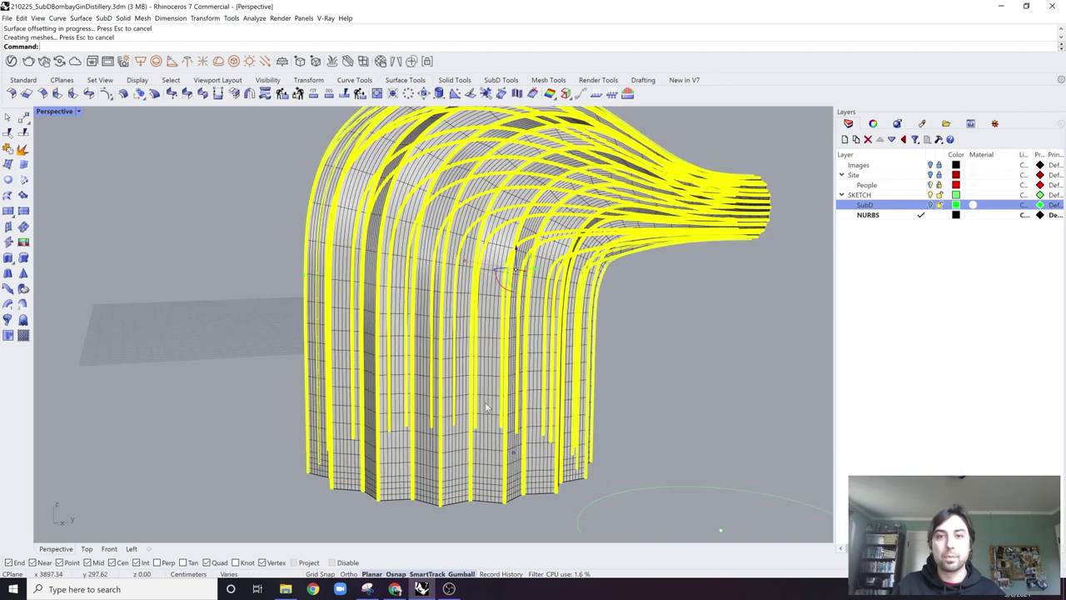
pyautogui.click(685, 356)
pyautogui.moveTo(685, 356); pyautogui.dragTo(499, 358, button='right')
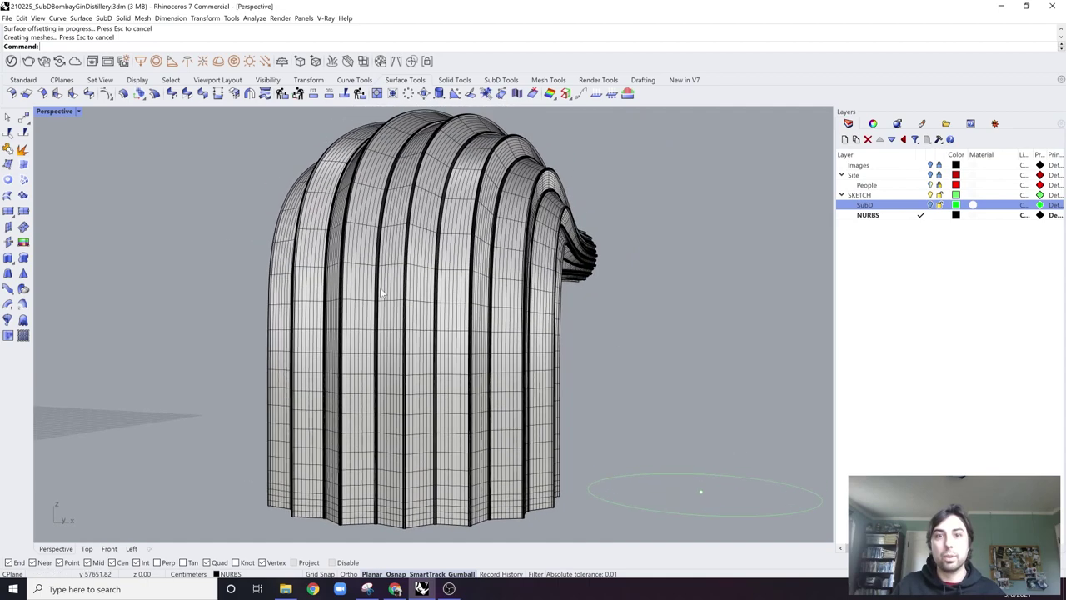
# Step: Preview the shell in the Arctic and Copy of Arctic display modes, then return the viewport to Shaded
pyautogui.click(56, 111)
pyautogui.click(57, 230)
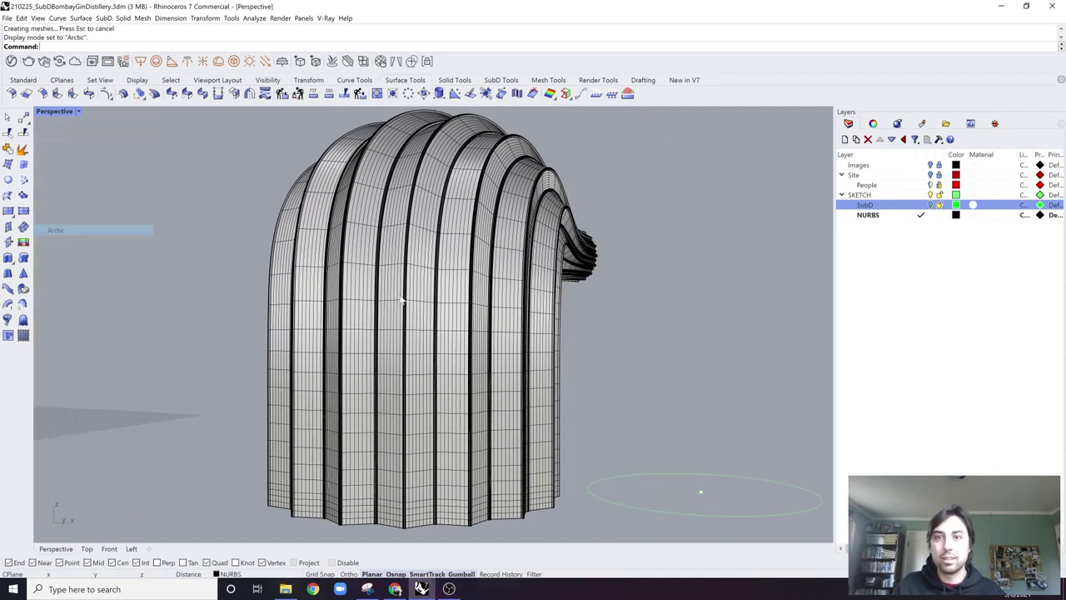
pyautogui.moveTo(399, 303); pyautogui.dragTo(401, 324, button='right')
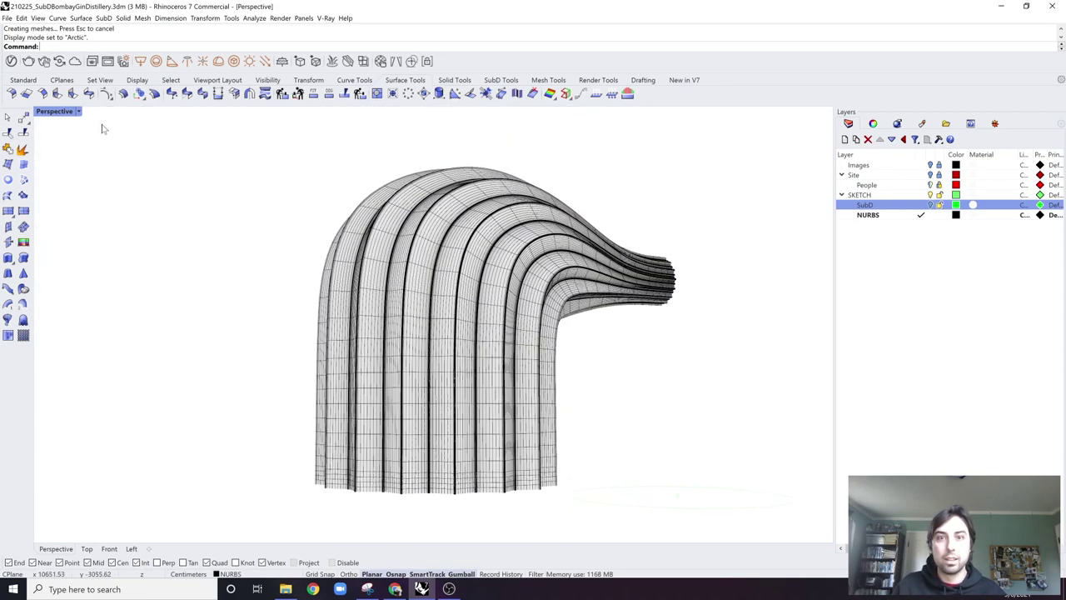
pyautogui.click(55, 112)
pyautogui.click(107, 254)
pyautogui.moveTo(283, 261)
pyautogui.mouseDown(button='right')
pyautogui.moveTo(374, 274)
pyautogui.moveTo(528, 257)
pyautogui.moveTo(392, 266)
pyautogui.mouseUp(button='right')
pyautogui.click(50, 112)
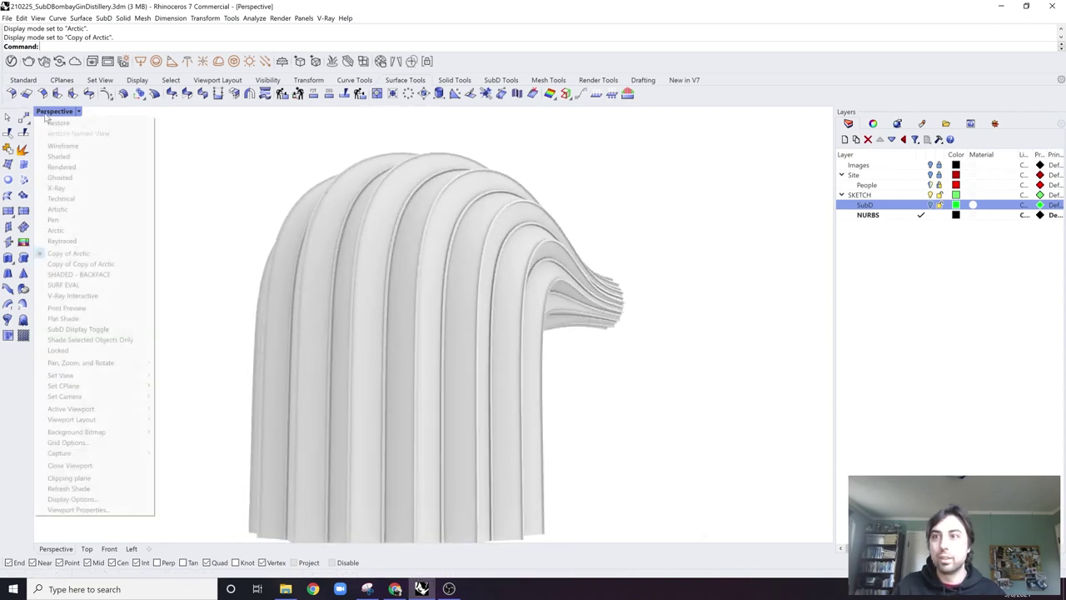
pyautogui.click(60, 157)
pyautogui.moveTo(410, 196); pyautogui.dragTo(406, 212, button='right')
# Step: Select a single wide pleat panel on the shell to check it, then clear the selection
pyautogui.click(405, 213)
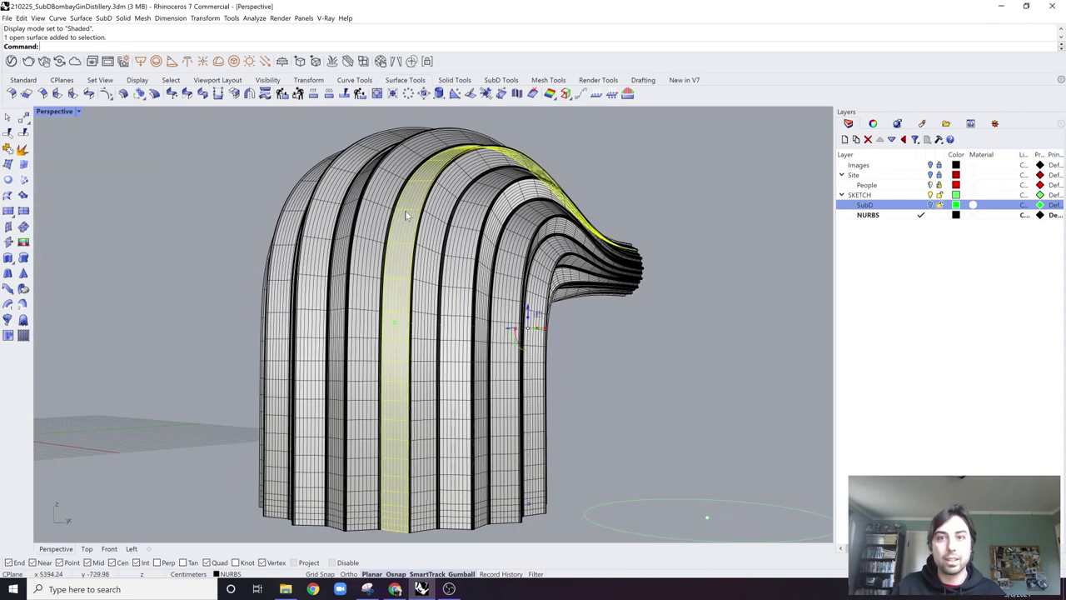
pyautogui.click(575, 180)
pyautogui.click(425, 232)
pyautogui.click(406, 224)
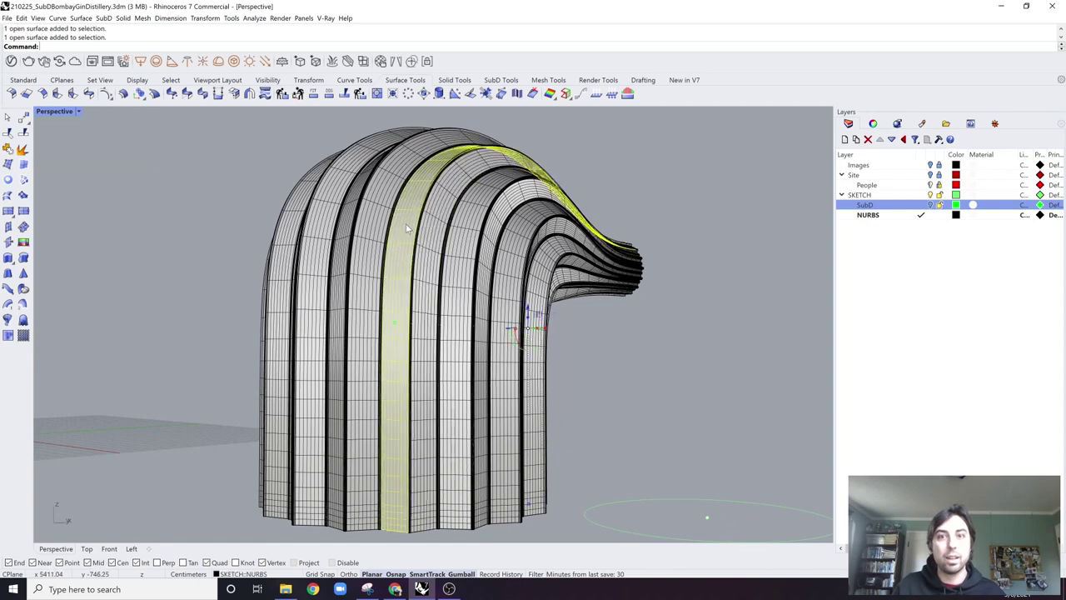
pyautogui.click(588, 180)
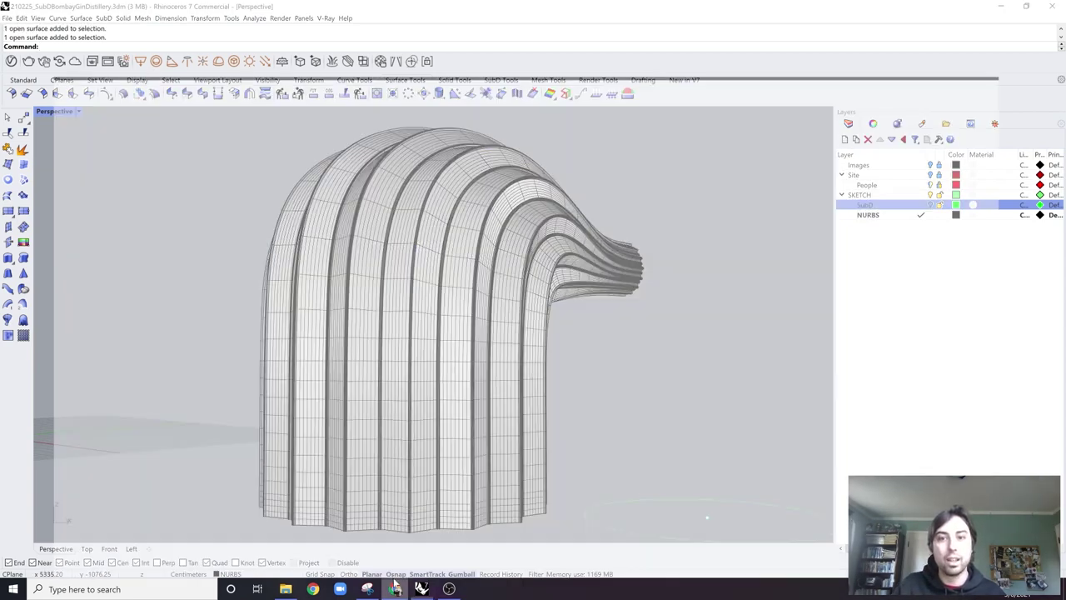
# Step: Switch to Chrome to examine the reference photos of the Bombay Sapphire distillery greenhouses, then return to the Rhino model
pyautogui.click(394, 589)
pyautogui.scroll(-2, 633, 356)
pyautogui.scroll(3, 633, 356)
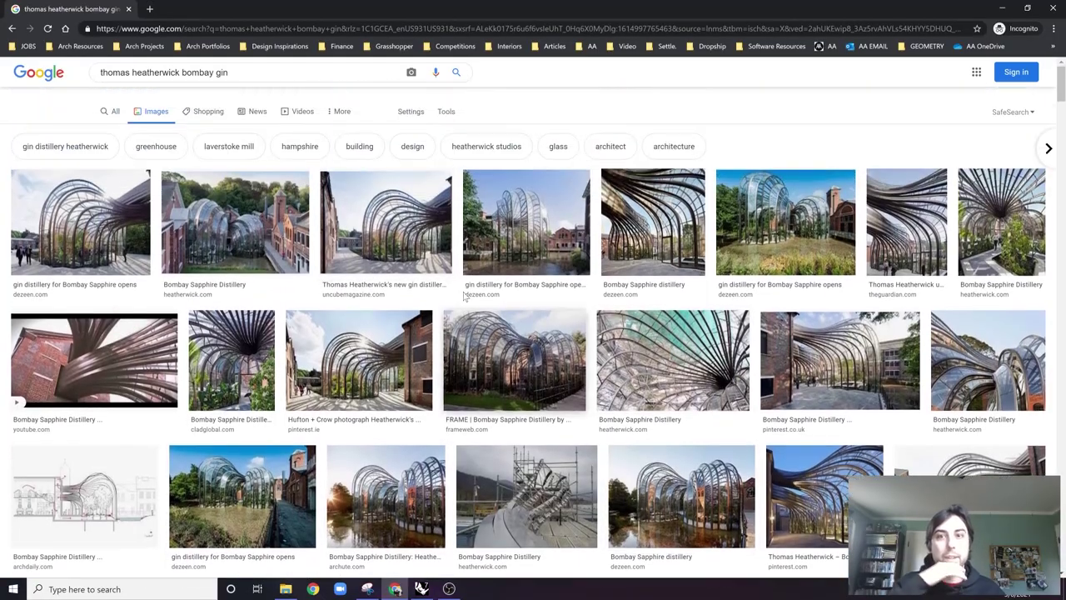
pyautogui.click(76, 226)
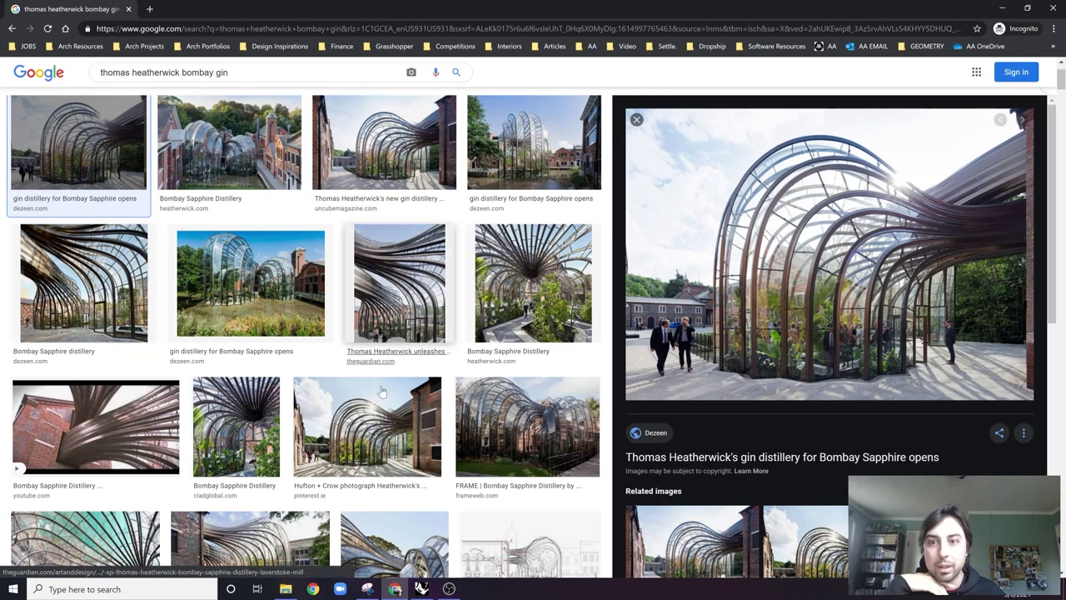
pyautogui.scroll(-3, 208, 300)
pyautogui.click(267, 304)
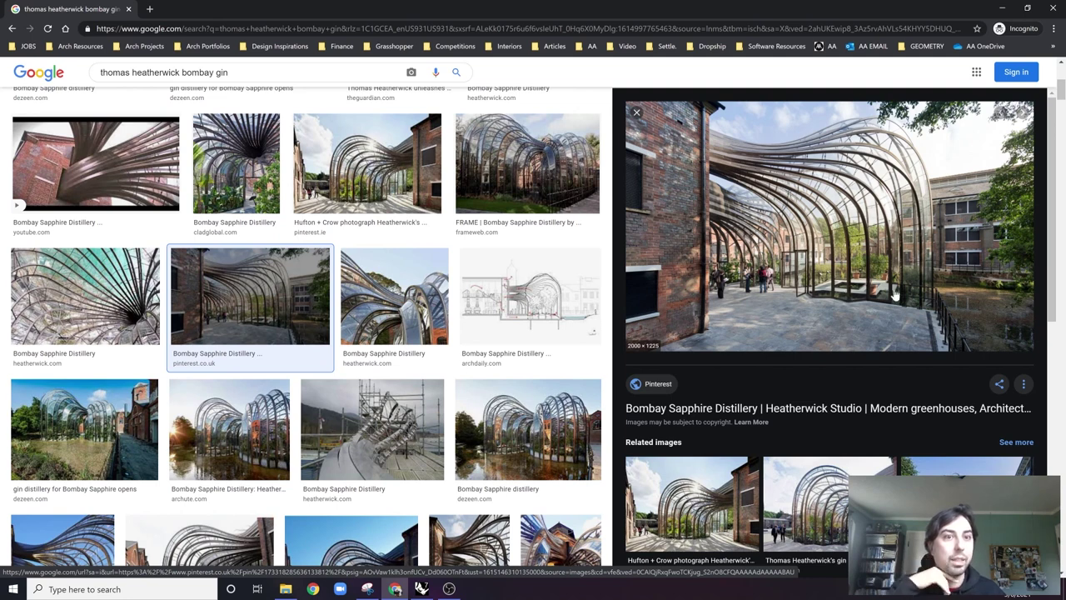
pyautogui.click(1002, 7)
pyautogui.scroll(-3, 583, 325)
pyautogui.scroll(3, 583, 324)
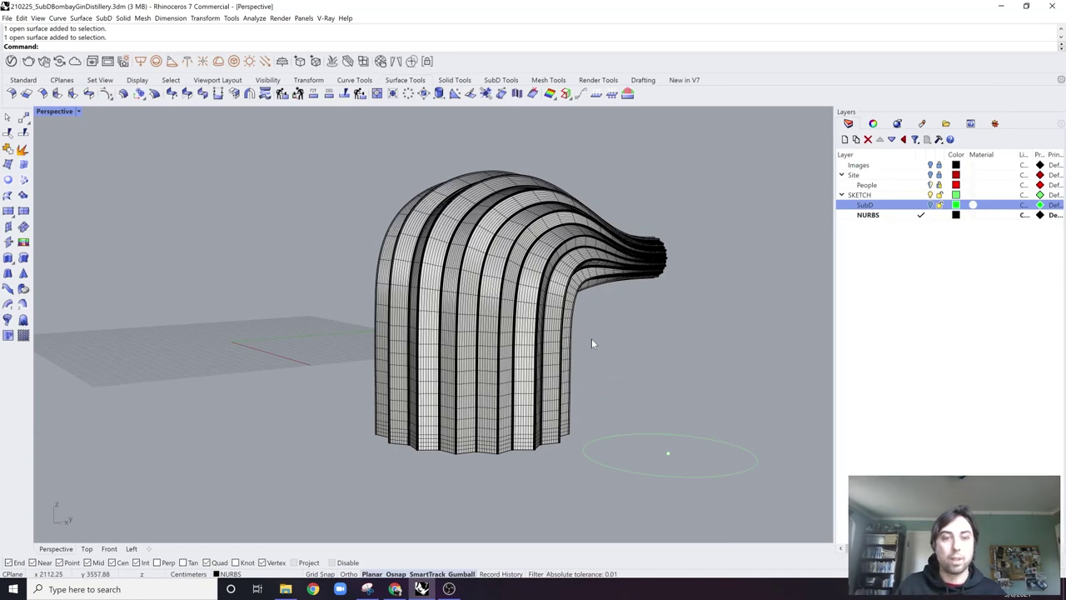
# Step: Launch Grasshopper, add a Brep parameter and assign the selected wide pleat panels to it as multiple breps
pyautogui.write('Grasshopper')
pyautogui.press('Return')
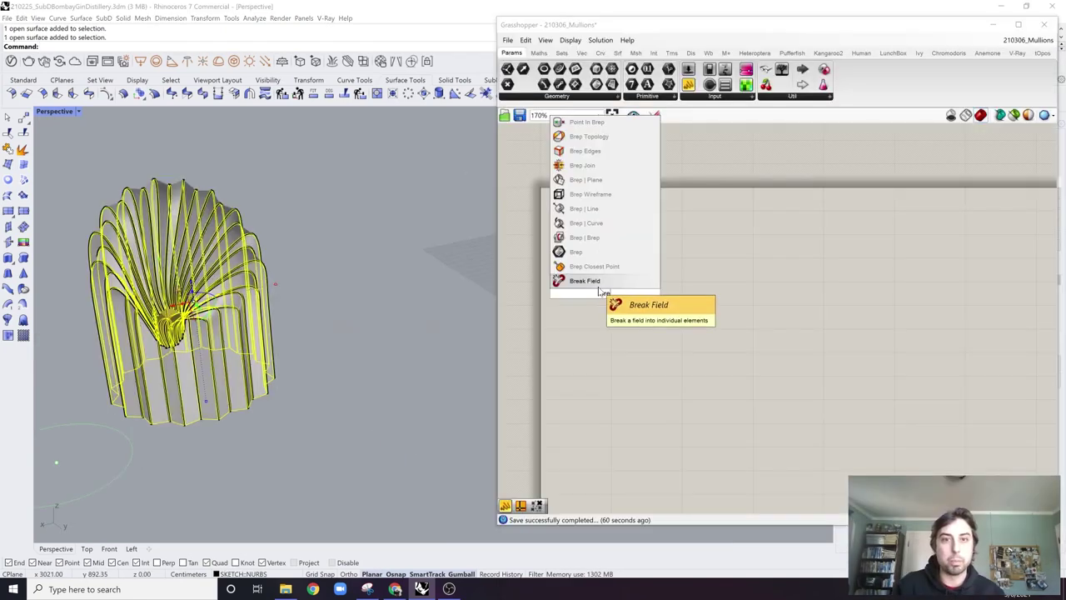
pyautogui.click(569, 281)
pyautogui.click(605, 291)
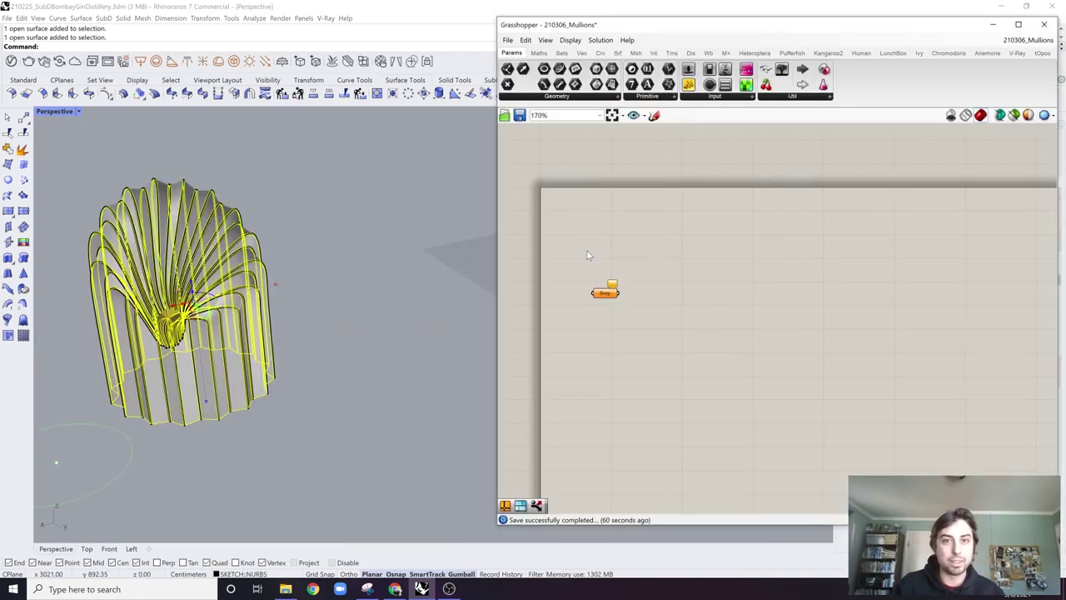
pyautogui.rightClick(606, 293)
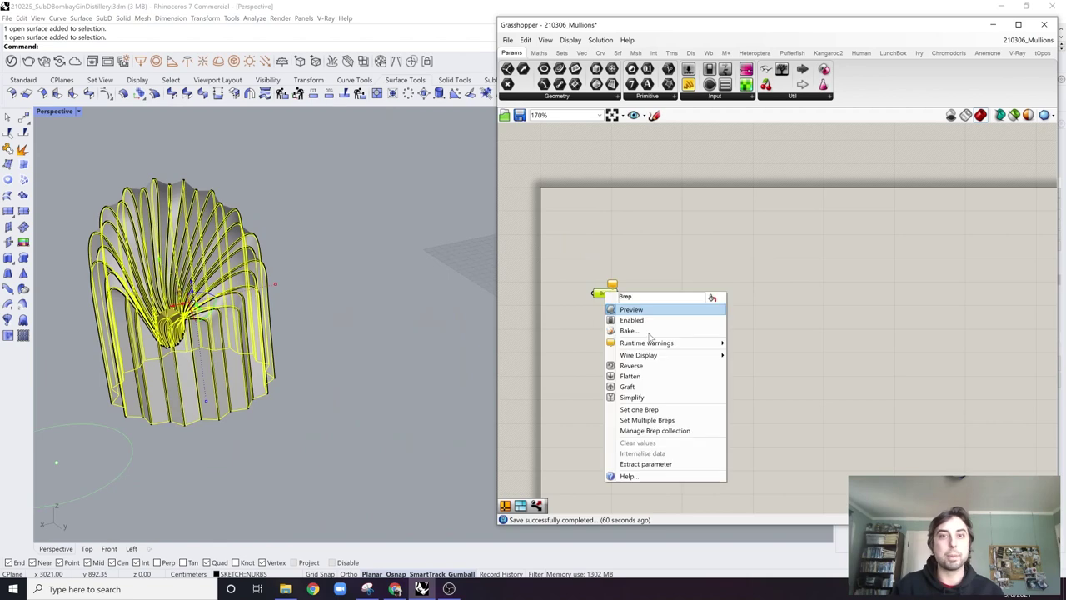
pyautogui.click(671, 420)
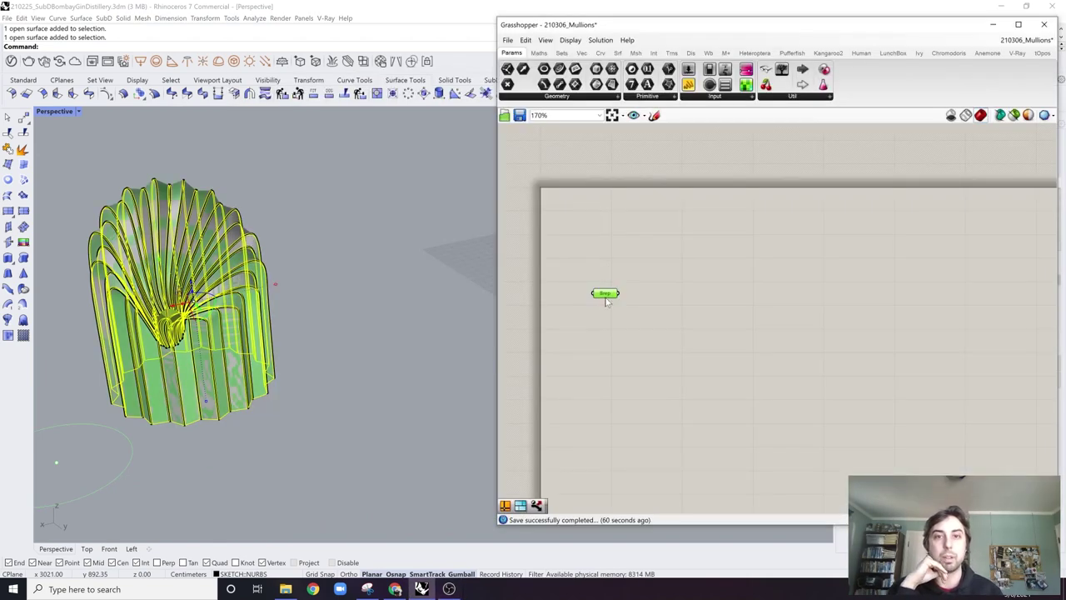
# Step: Move the Brep parameter near the canvas's corner and check its panel preview around the shell
pyautogui.moveTo(607, 294); pyautogui.dragTo(576, 210)
pyautogui.click(556, 240)
pyautogui.click(358, 317)
pyautogui.moveTo(358, 317); pyautogui.dragTo(390, 378, button='right')
pyautogui.scroll(5, 378, 333)
pyautogui.scroll(-4, 390, 379)
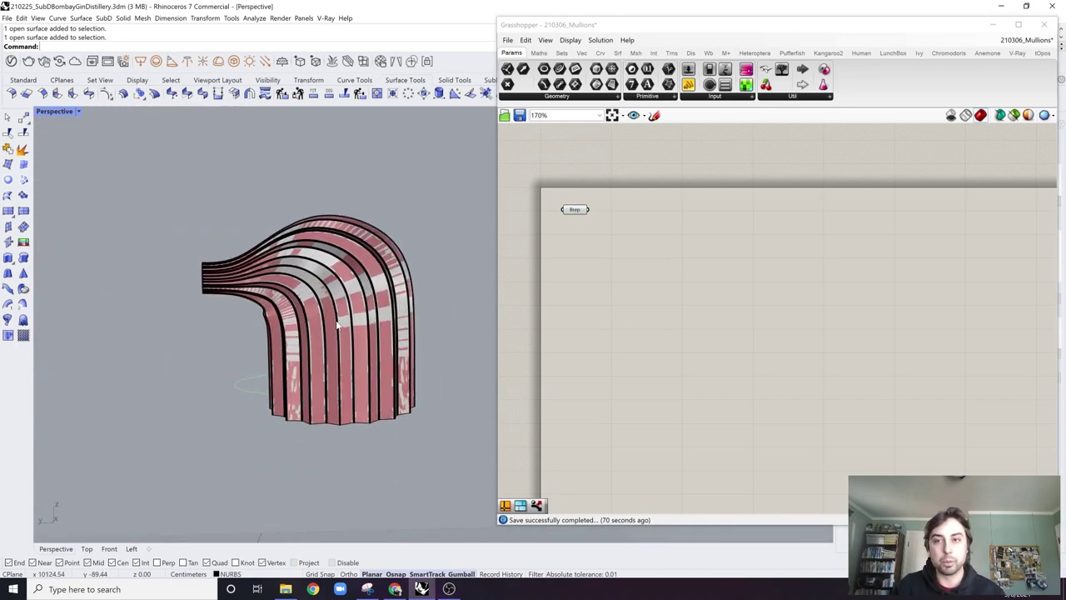
pyautogui.moveTo(158, 197); pyautogui.dragTo(456, 459)
pyautogui.click(456, 458)
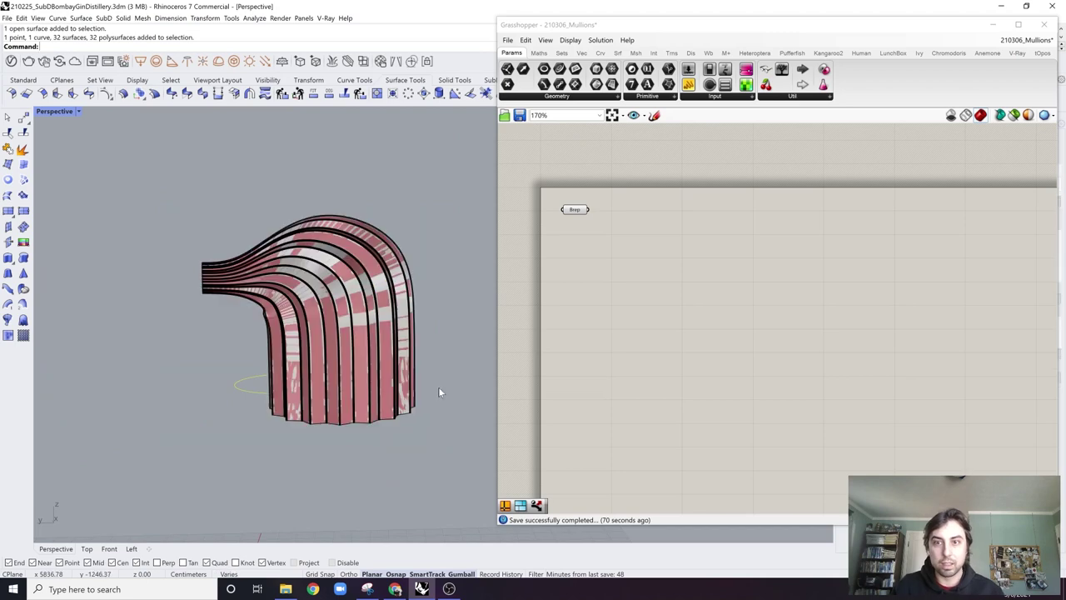
pyautogui.moveTo(438, 386); pyautogui.dragTo(364, 339, button='right')
pyautogui.scroll(3, 620, 241)
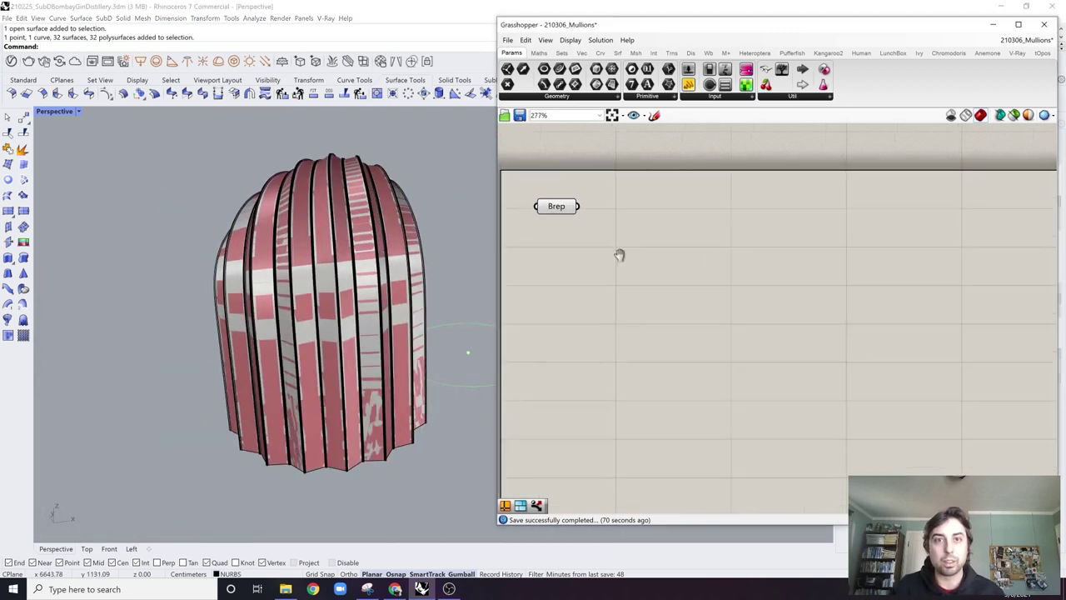
# Step: Add an Iso component for surface isocurves and position it beside the Brep parameter with space between them
pyautogui.doubleClick(620, 255)
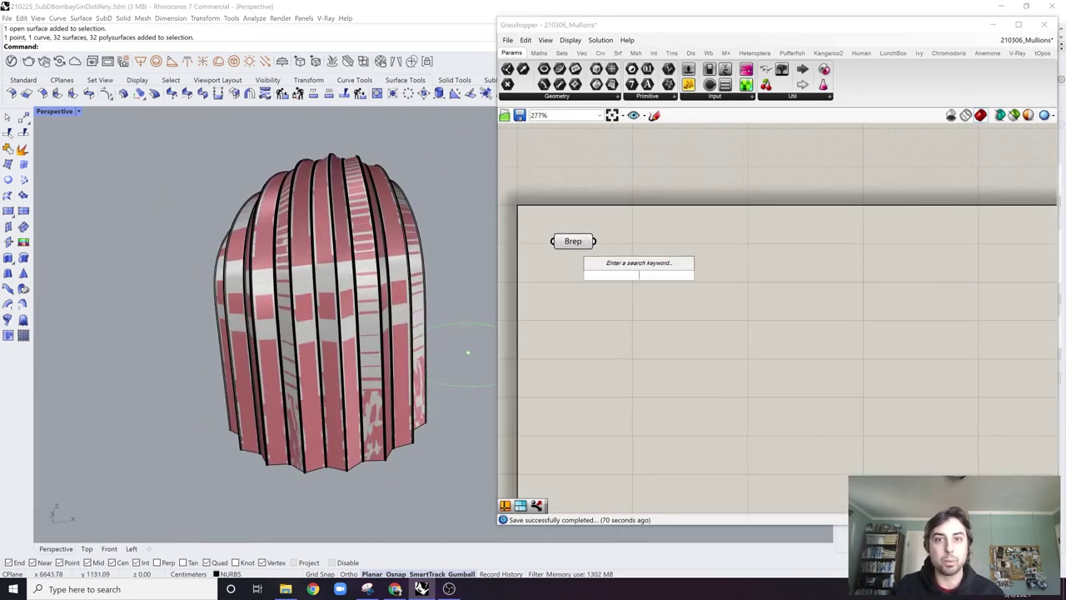
pyautogui.click(680, 310)
pyautogui.doubleClick(667, 292)
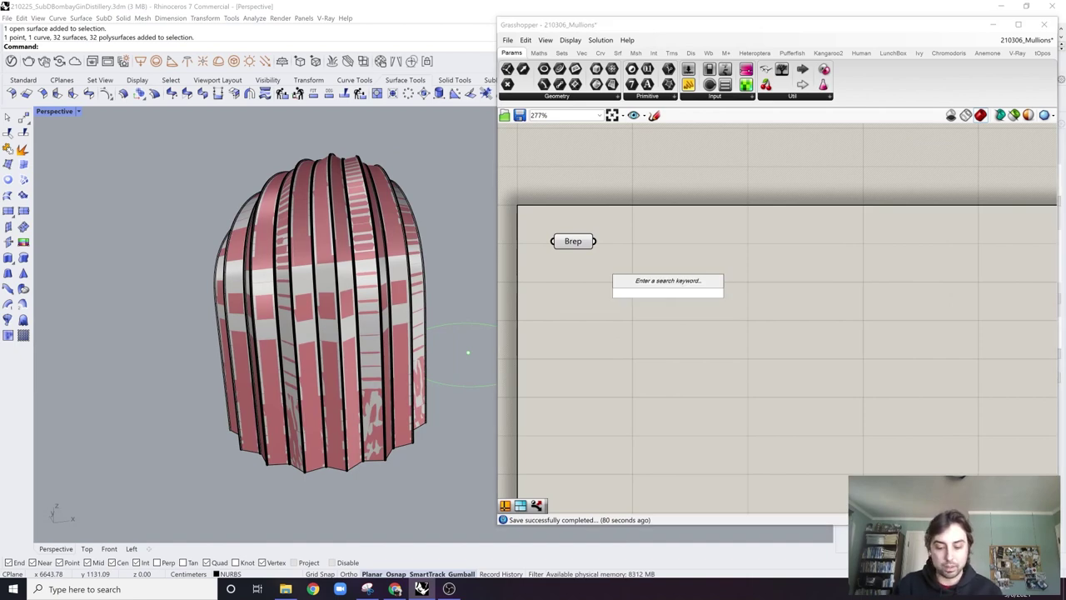
pyautogui.write('iso')
pyautogui.press('Return')
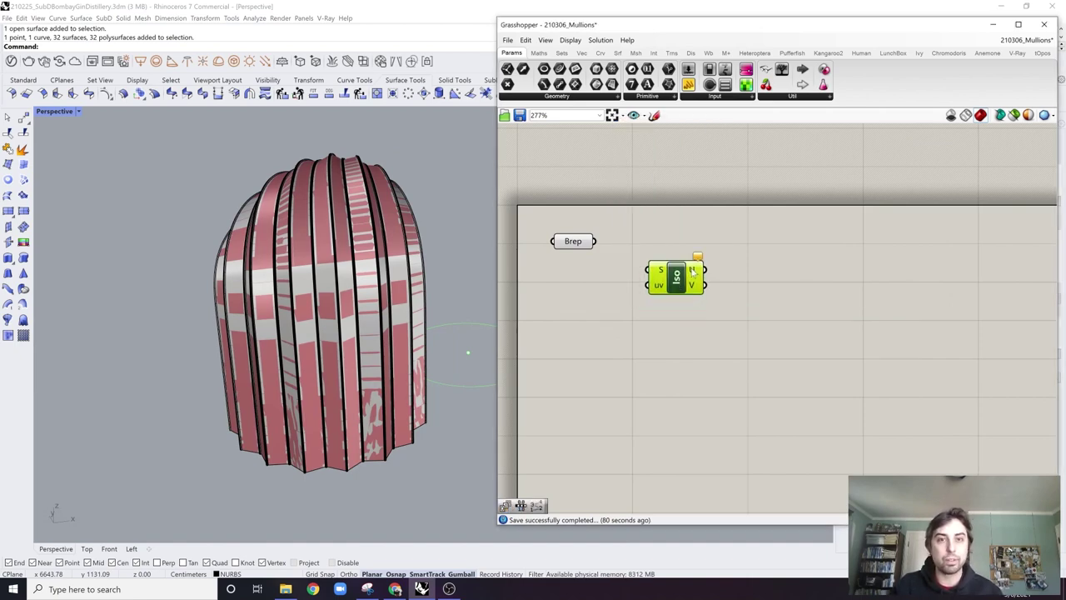
pyautogui.moveTo(726, 242); pyautogui.dragTo(793, 230)
pyautogui.moveTo(366, 317); pyautogui.dragTo(345, 340, button='right')
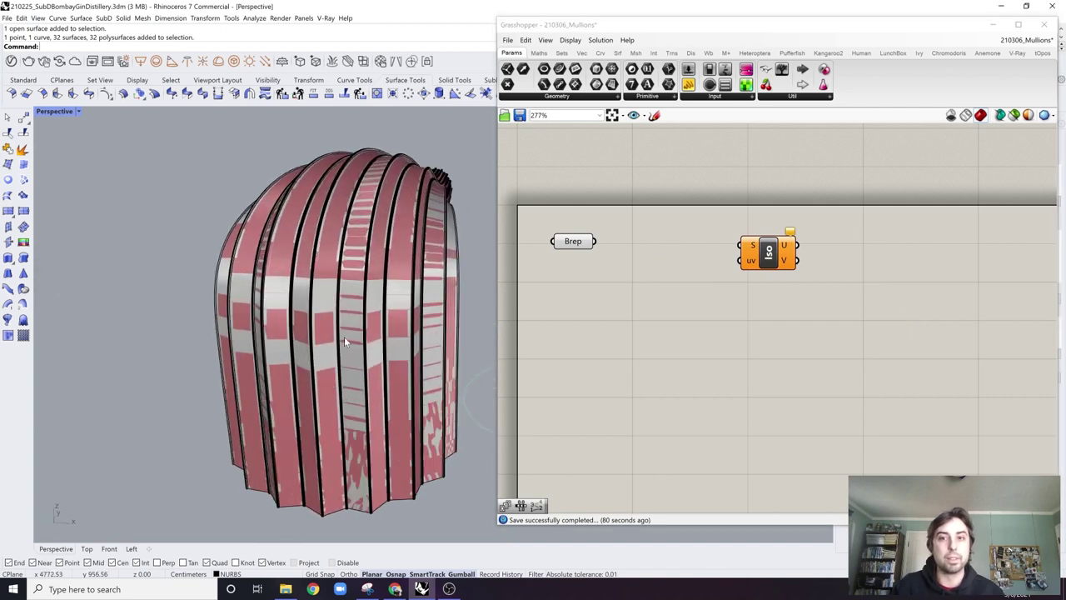
pyautogui.moveTo(399, 371); pyautogui.dragTo(332, 353, button='right')
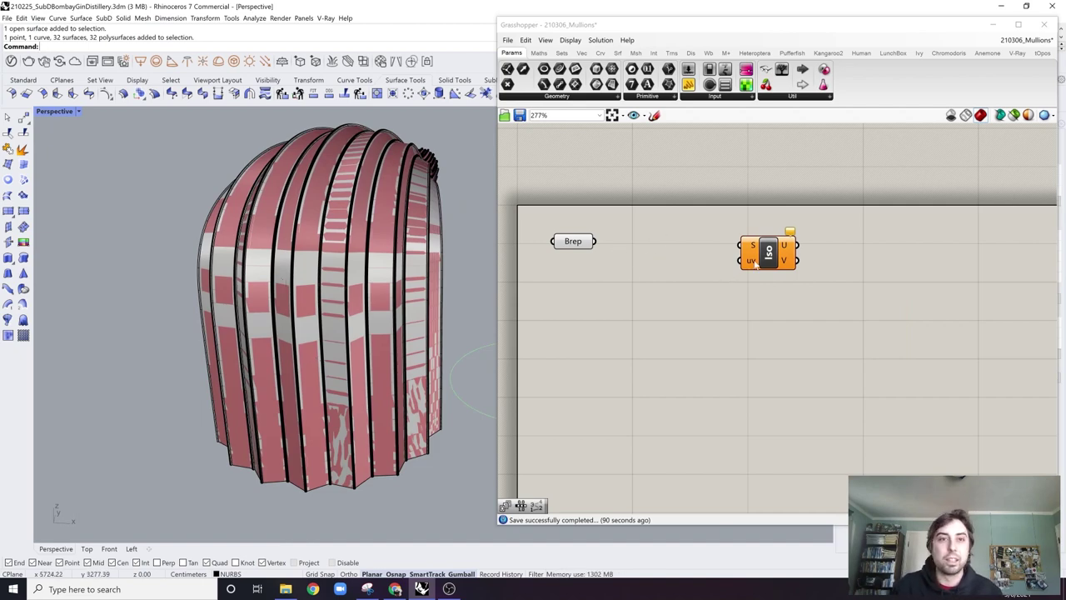
pyautogui.moveTo(769, 252); pyautogui.dragTo(785, 254)
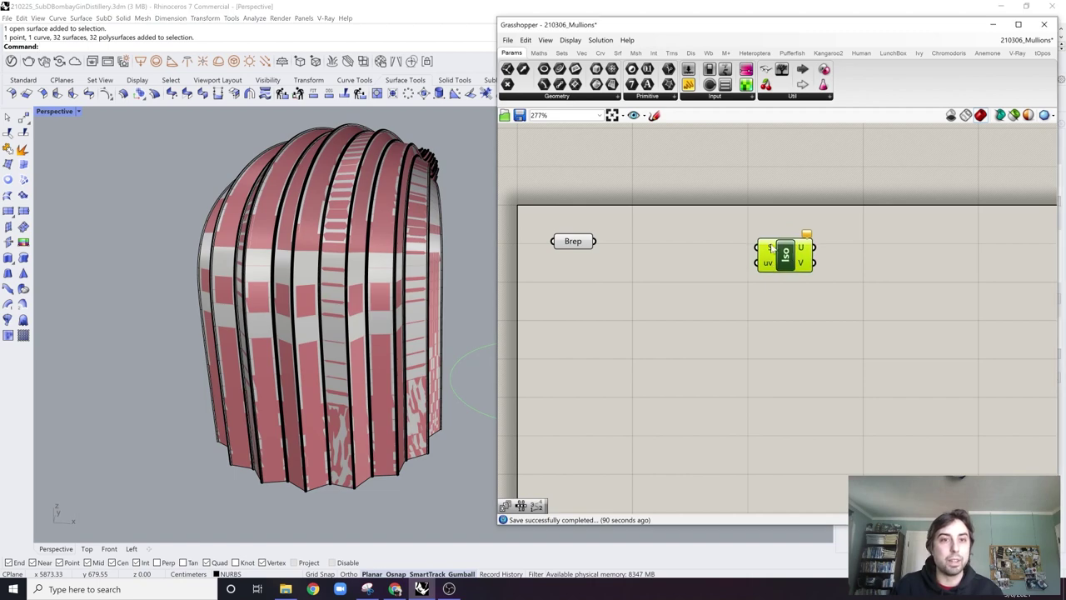
# Step: Reparameterize the surface input of the Iso component
pyautogui.rightClick(772, 250)
pyautogui.click(812, 348)
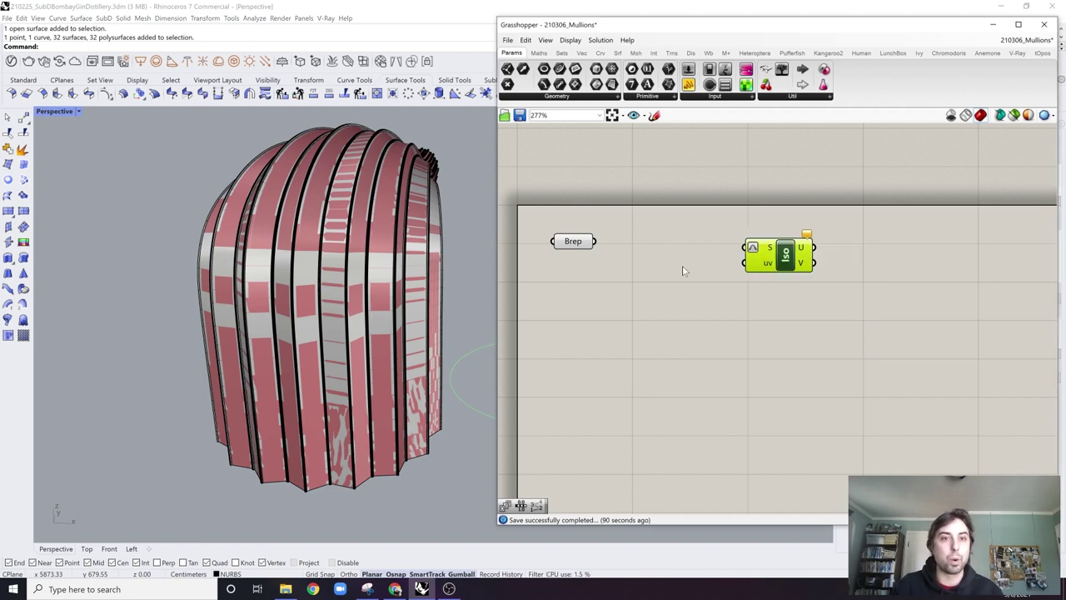
pyautogui.click(683, 270)
pyautogui.click(574, 242)
pyautogui.click(615, 230)
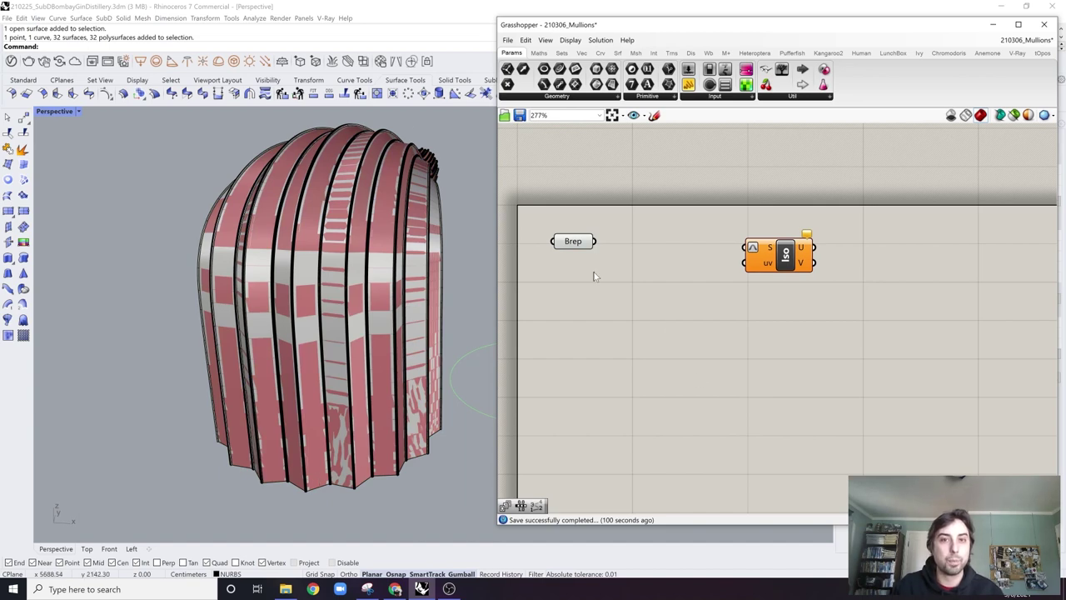
pyautogui.doubleClick(704, 349)
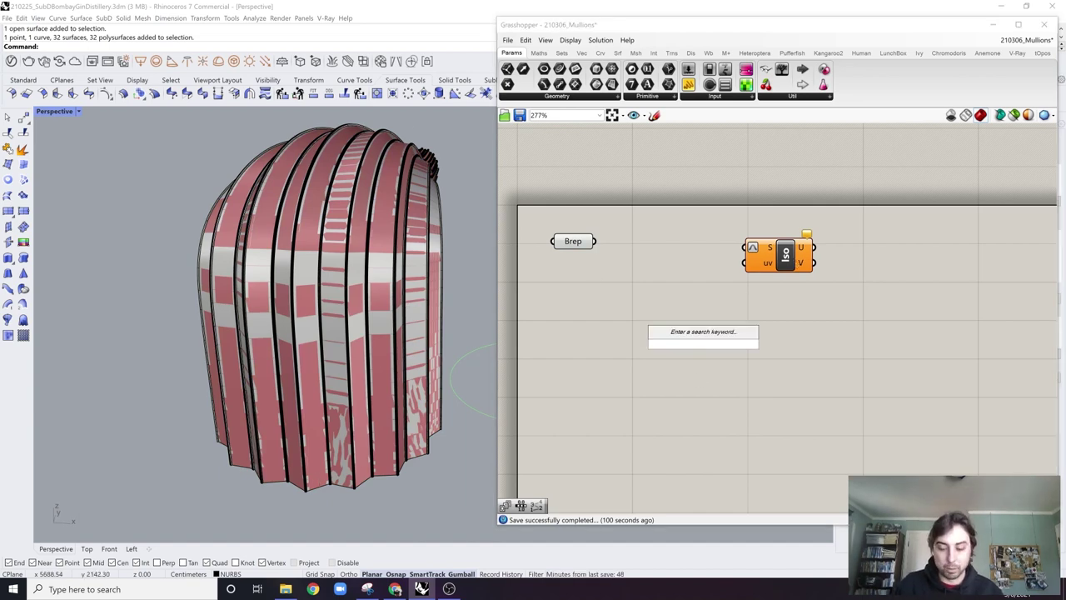
pyautogui.write('d')
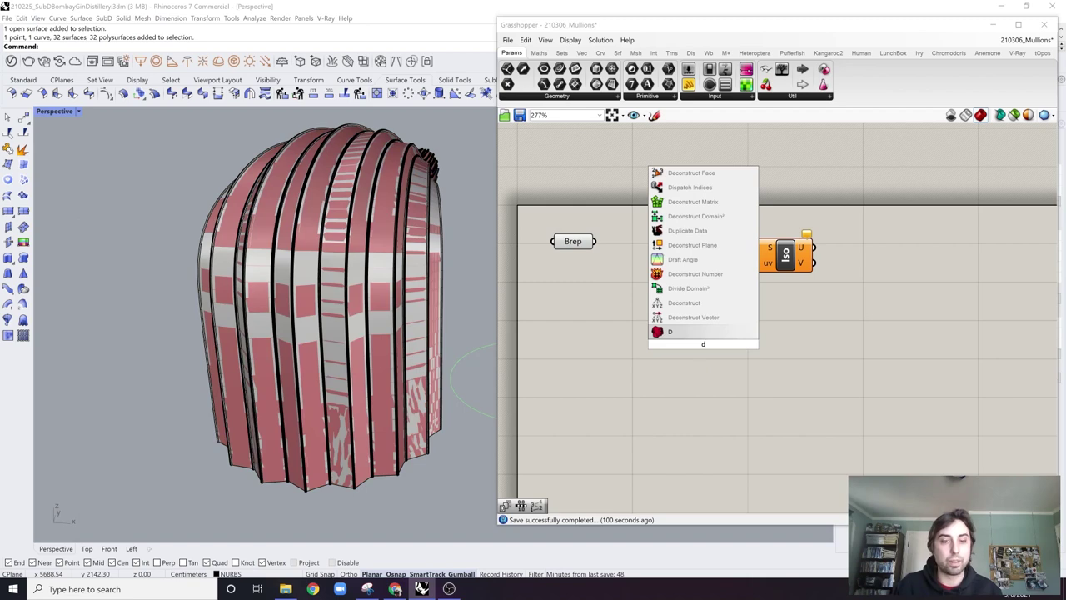
pyautogui.write('oma')
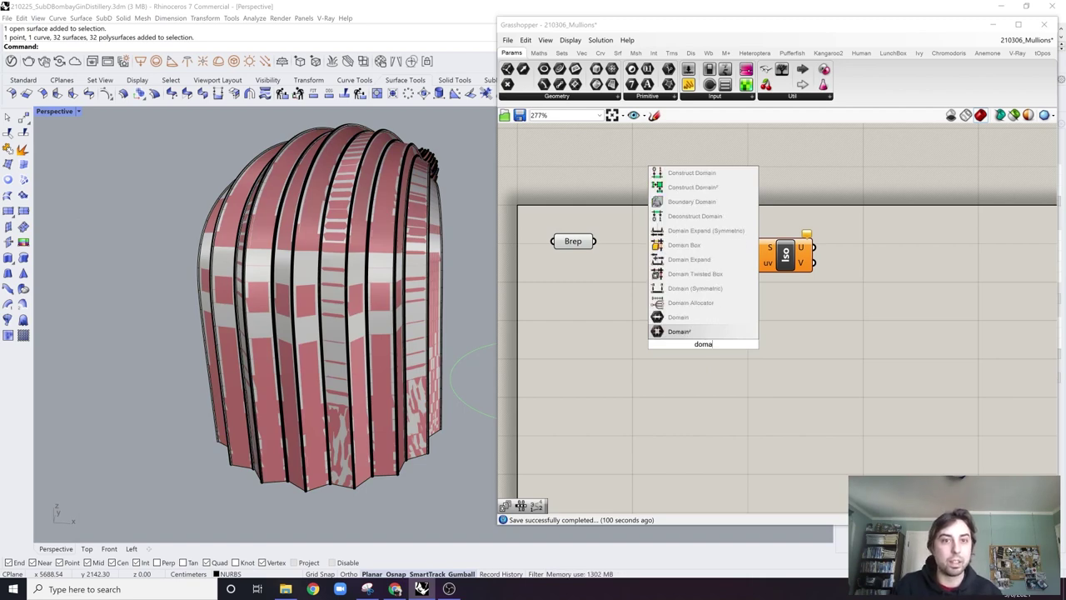
pyautogui.press('Escape')
# Step: Add a Range component to the canvas and place it below the Brep parameter
pyautogui.doubleClick(754, 377)
pyautogui.write('ran')
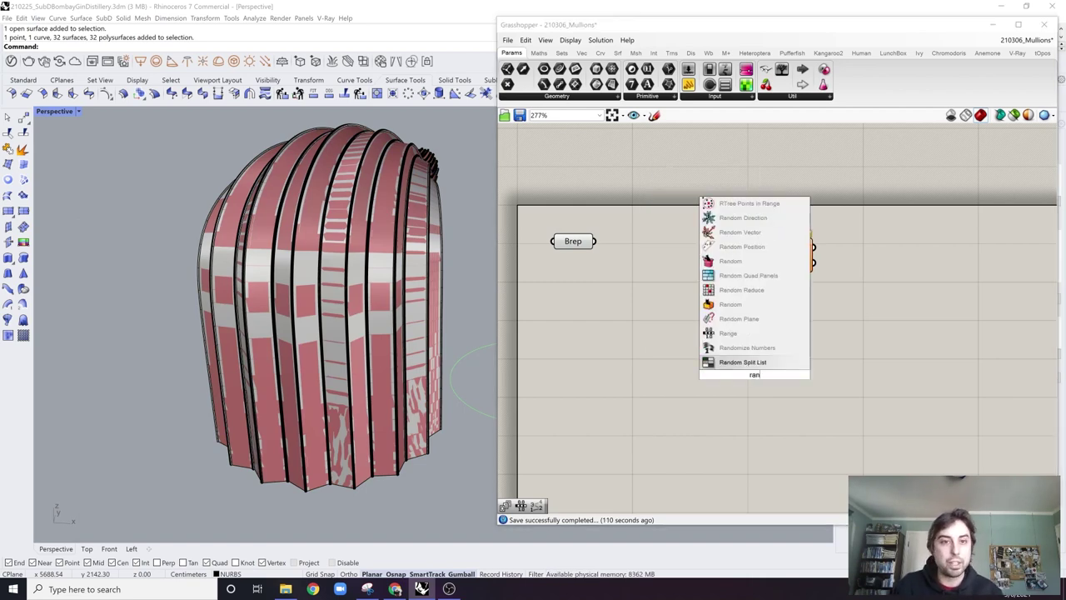
pyautogui.click(728, 333)
pyautogui.moveTo(751, 379); pyautogui.dragTo(687, 360)
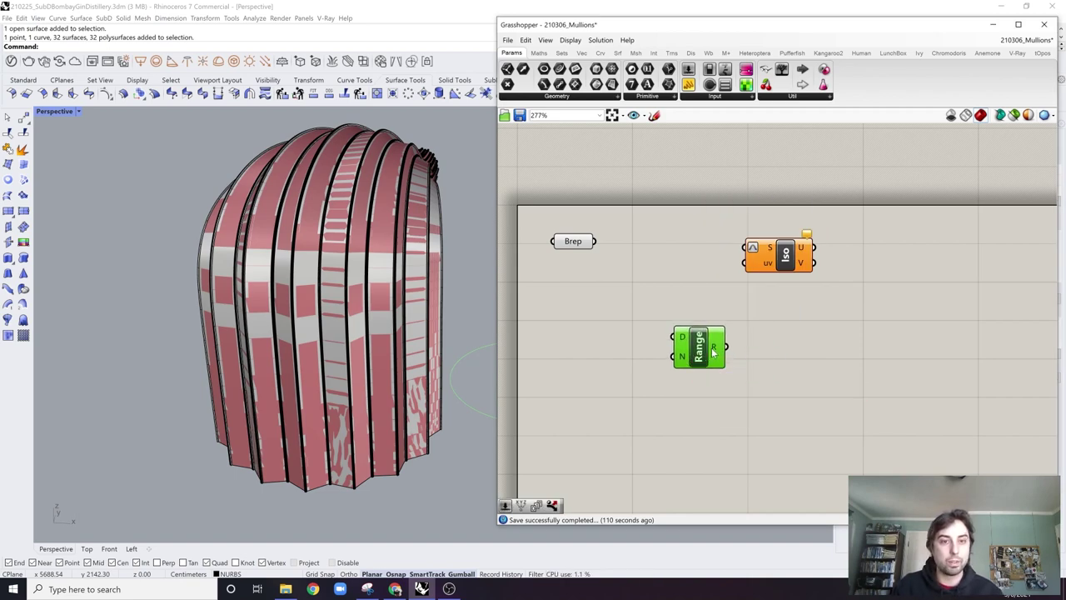
pyautogui.moveTo(712, 352)
pyautogui.moveTo(707, 352); pyautogui.dragTo(647, 343)
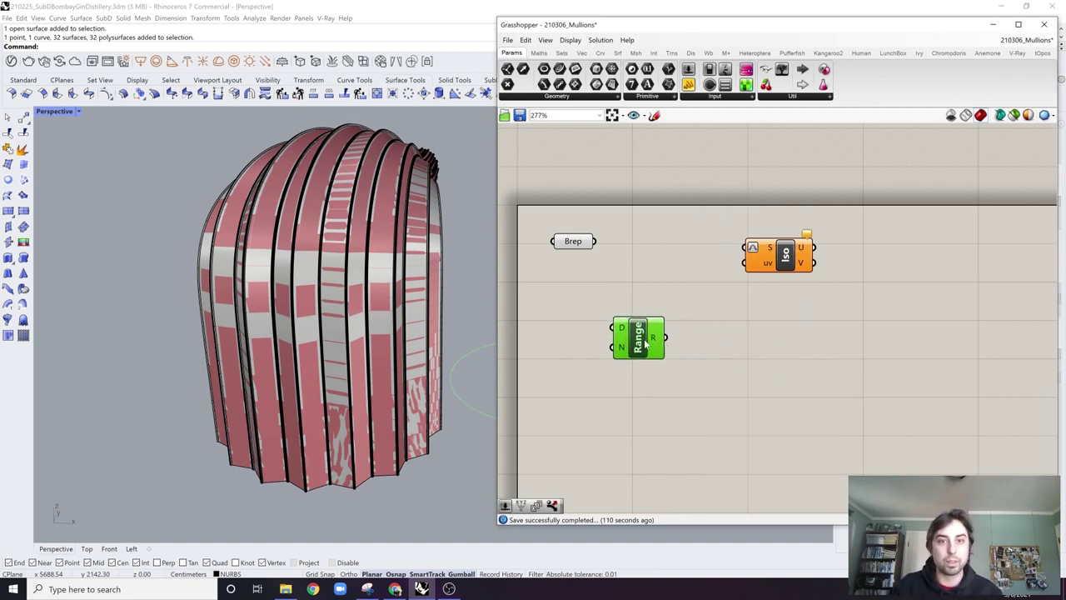
# Step: Add a Construct Point component beside Range and wire the Range output into its X input
pyautogui.doubleClick(743, 349)
pyautogui.write('pt')
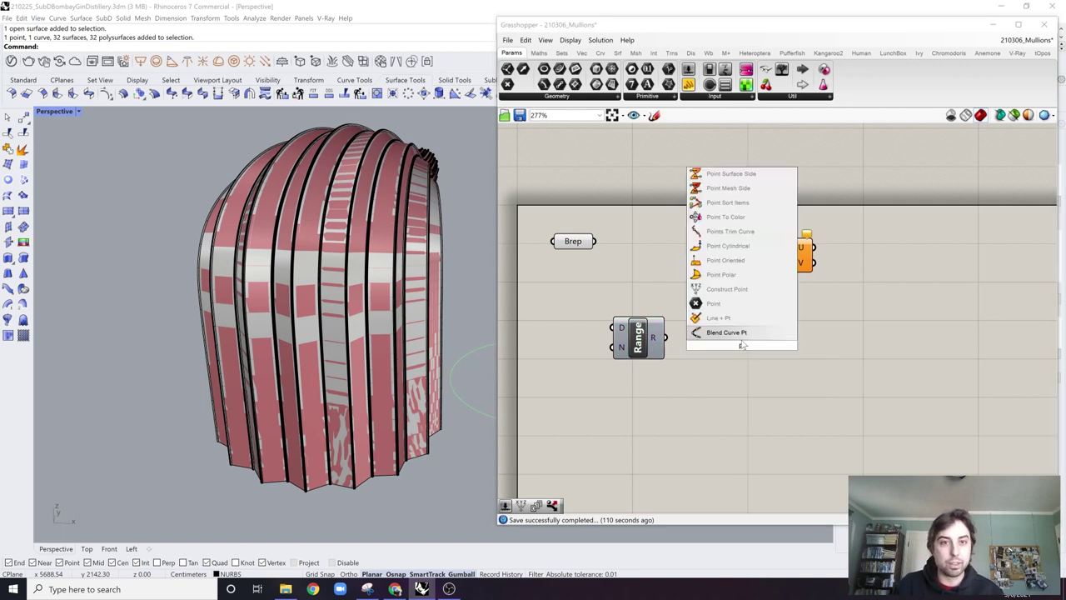
pyautogui.click(714, 303)
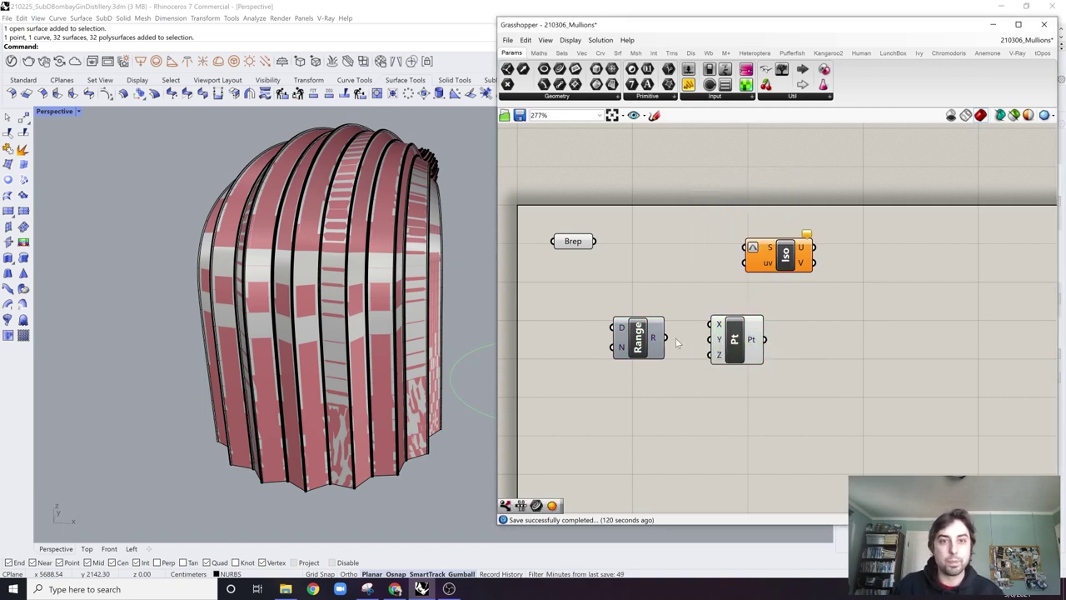
pyautogui.moveTo(666, 337); pyautogui.dragTo(710, 324)
pyautogui.click(736, 356)
pyautogui.click(626, 348)
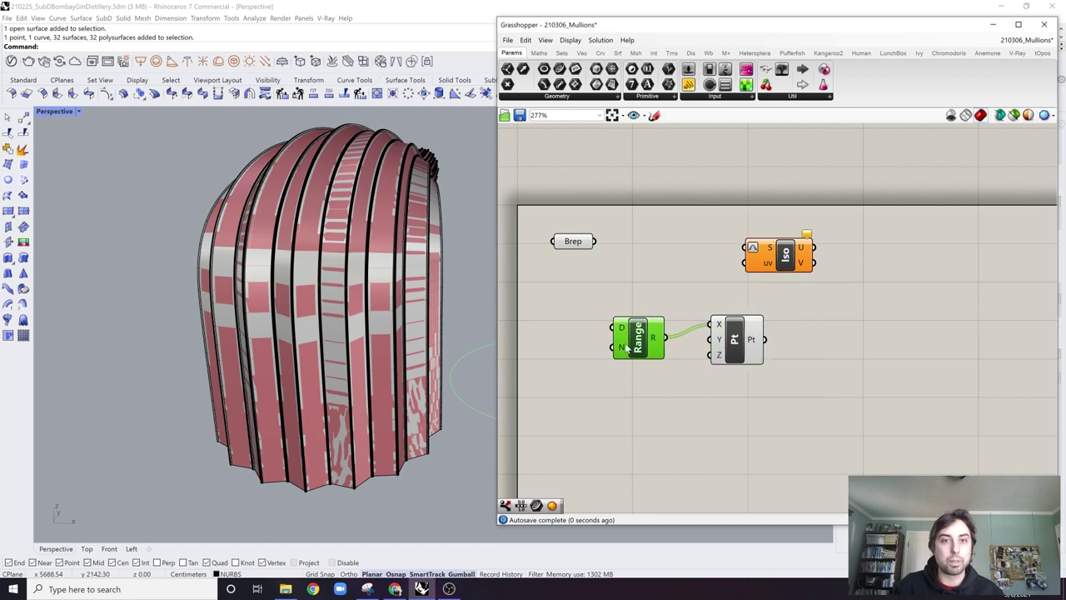
# Step: Move the Range and Construct Point components closer together so the wire between them runs straight
pyautogui.moveTo(627, 349); pyautogui.dragTo(606, 339)
pyautogui.moveTo(737, 349); pyautogui.dragTo(692, 341)
pyautogui.click(571, 322)
pyautogui.moveTo(375, 323); pyautogui.dragTo(250, 310, button='right')
pyautogui.click(742, 329)
pyautogui.click(689, 338)
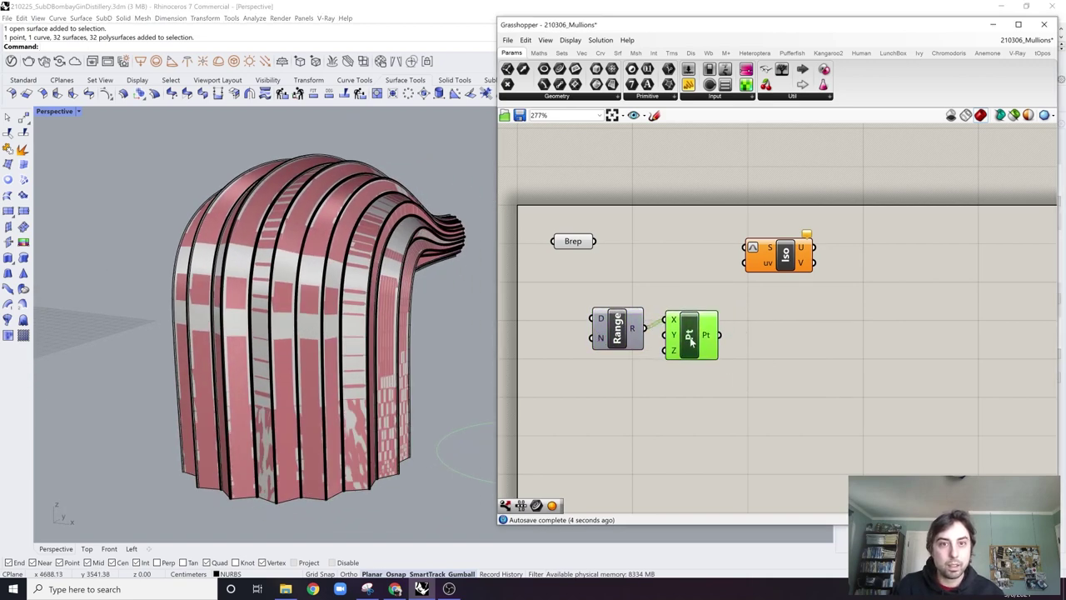
pyautogui.moveTo(689, 339)
pyautogui.mouseDown()
pyautogui.moveTo(689, 352)
pyautogui.moveTo(677, 339)
pyautogui.mouseUp()
pyautogui.click(818, 303)
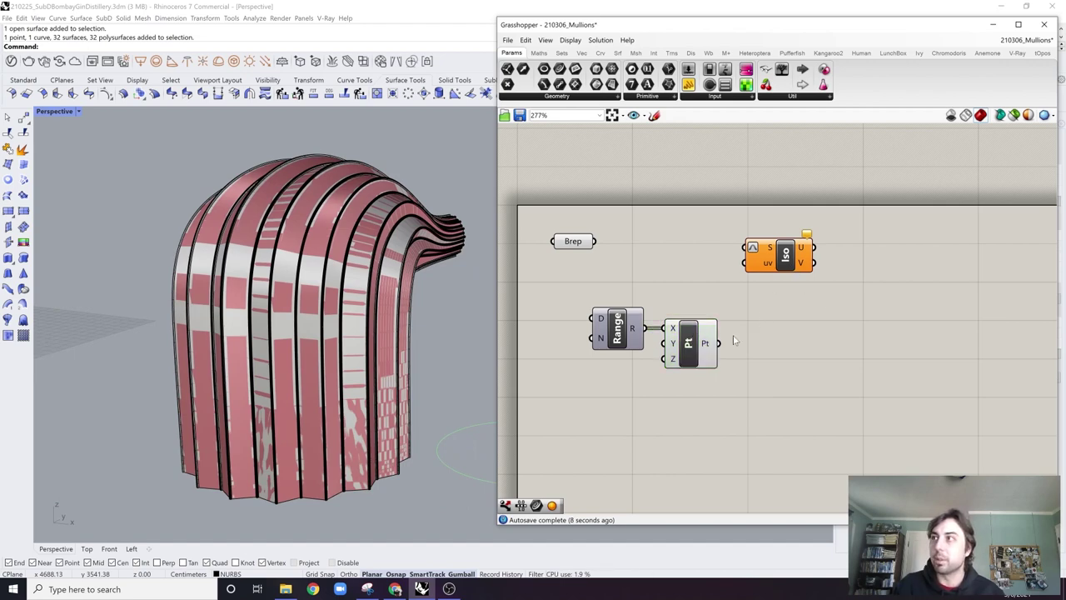
# Step: Wire the constructed points into the Iso component's uv input and the Brep parameter into its surface input
pyautogui.moveTo(718, 343); pyautogui.dragTo(745, 263)
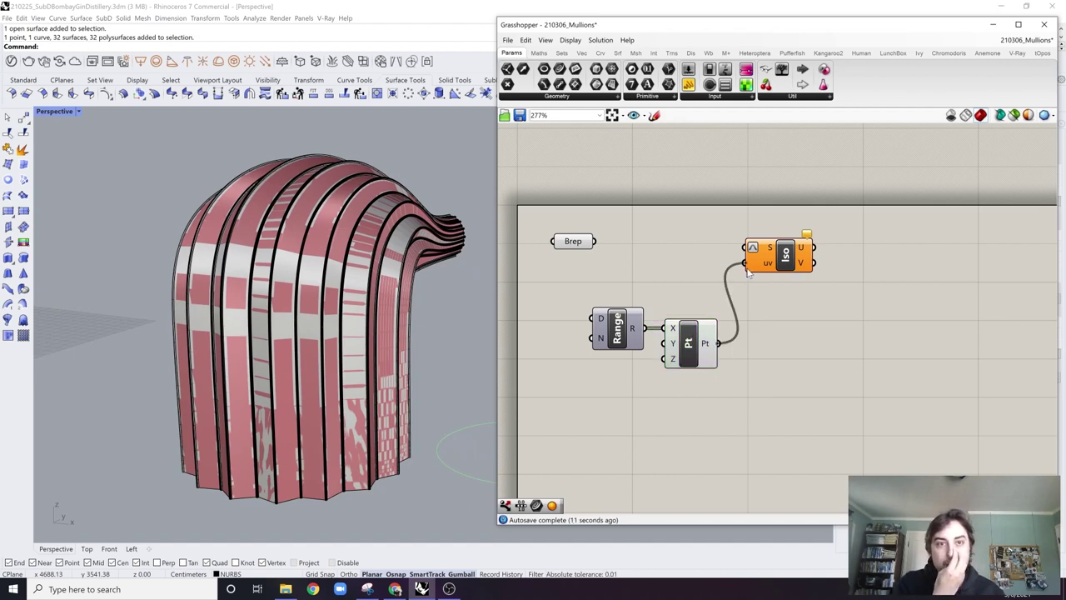
pyautogui.moveTo(595, 241); pyautogui.dragTo(787, 249)
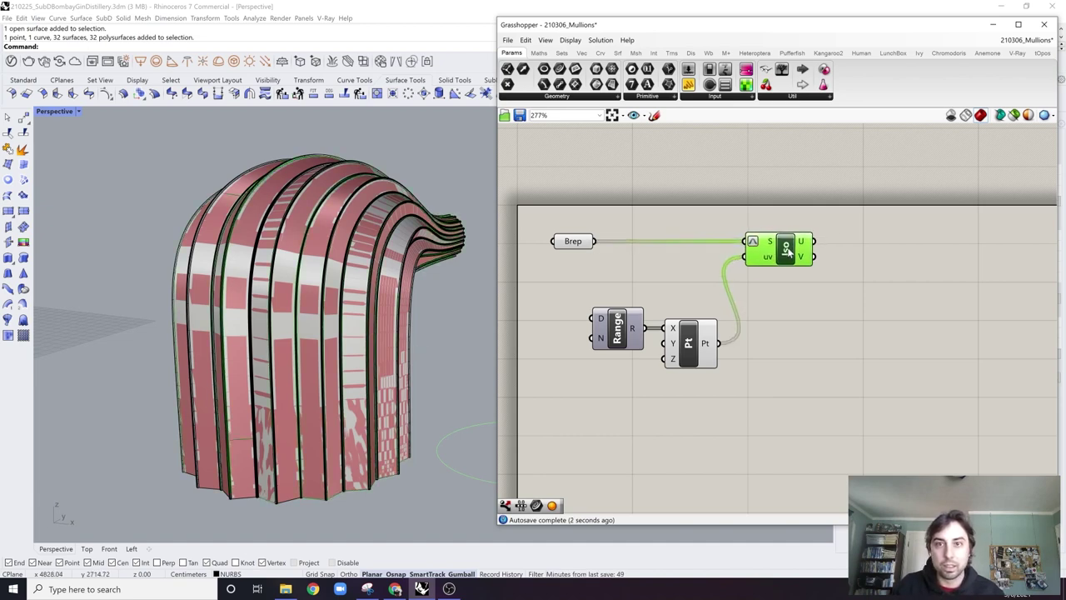
pyautogui.click(879, 258)
# Step: Add a Curve parameter beside the Iso component, fed by its V output, and check the isocurves on the shell
pyautogui.doubleClick(879, 261)
pyautogui.write('curv')
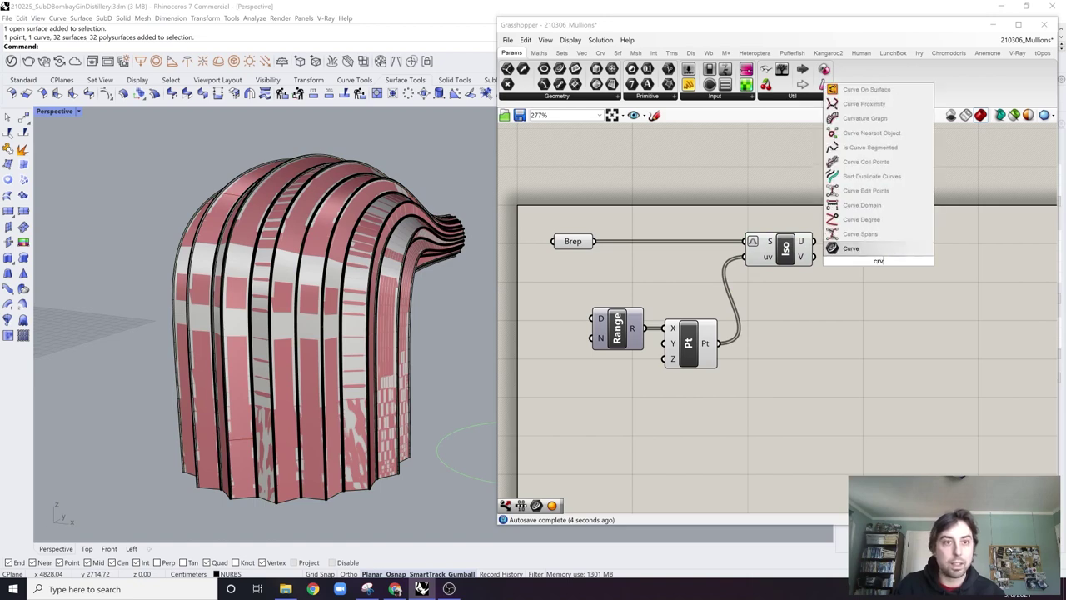
pyautogui.click(853, 249)
pyautogui.moveTo(848, 264); pyautogui.dragTo(876, 259)
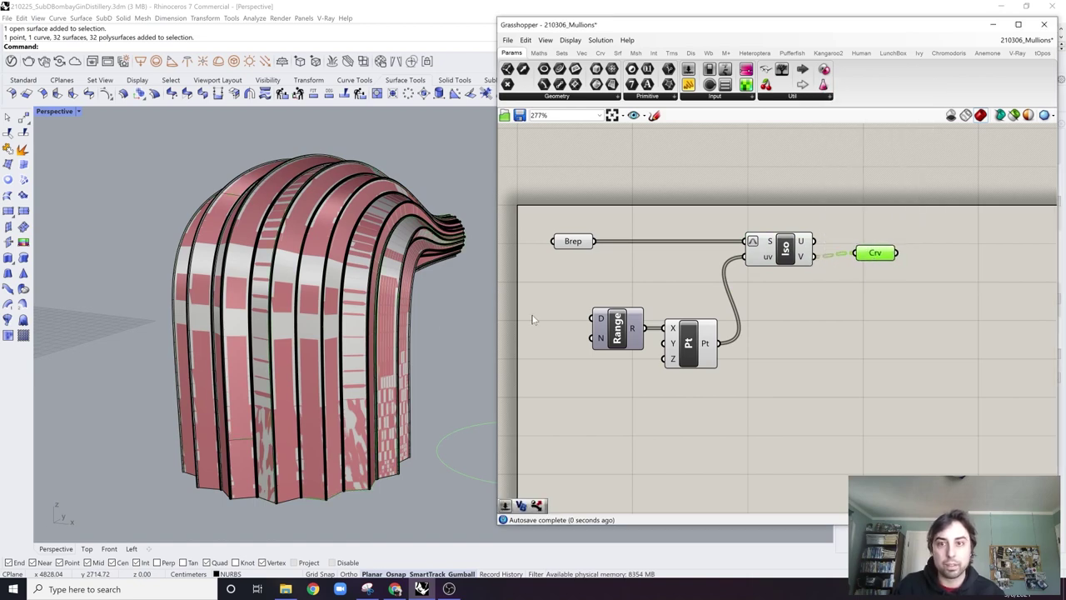
pyautogui.moveTo(440, 335); pyautogui.dragTo(368, 420, button='right')
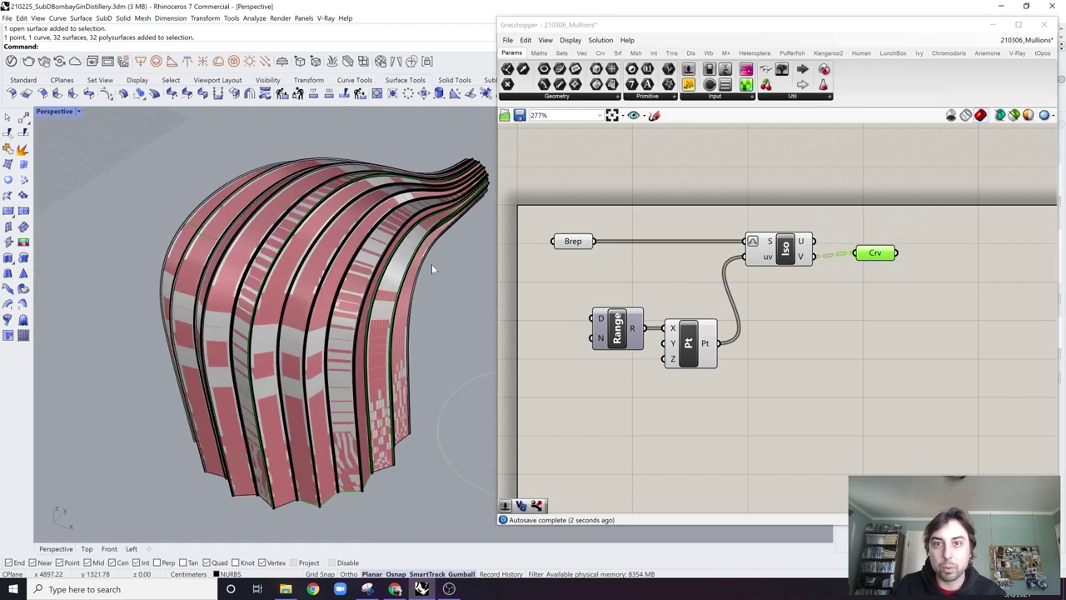
pyautogui.moveTo(519, 345); pyautogui.dragTo(606, 339, button='right')
pyautogui.doubleClick(606, 340)
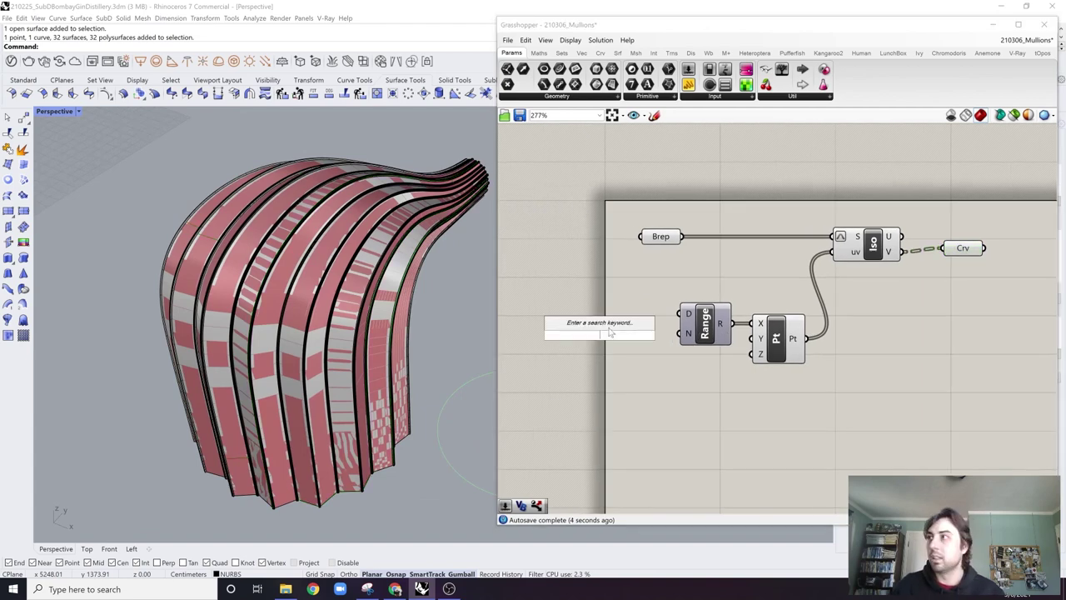
pyautogui.click(619, 266)
# Step: Graft the Pt output of the Construct Point component
pyautogui.scroll(2, 791, 340)
pyautogui.click(778, 346)
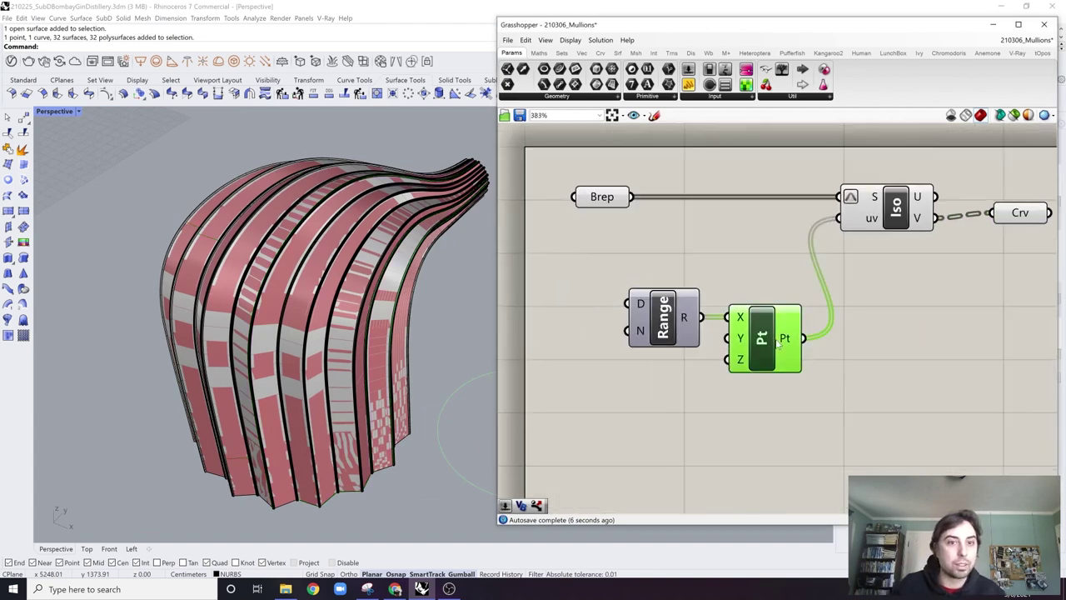
pyautogui.moveTo(793, 340); pyautogui.dragTo(757, 333, button='right')
pyautogui.rightClick(749, 333)
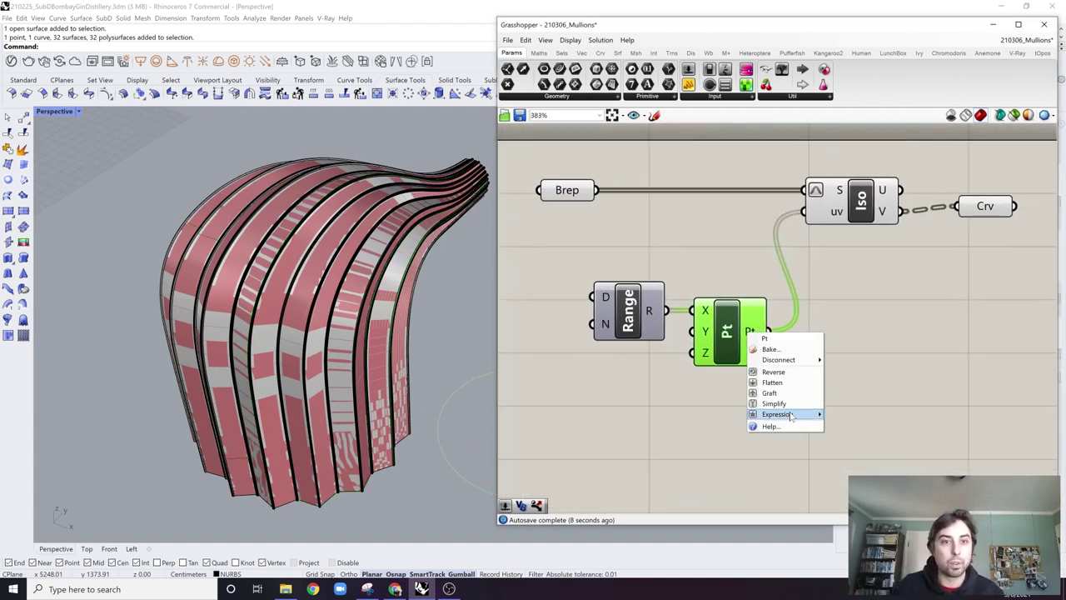
pyautogui.click(787, 394)
pyautogui.click(637, 363)
# Step: Select all the rib polysurfaces in the Rhino model with SelPolysrf
pyautogui.moveTo(409, 478); pyautogui.dragTo(339, 356, button='right')
pyautogui.scroll(3, 290, 432)
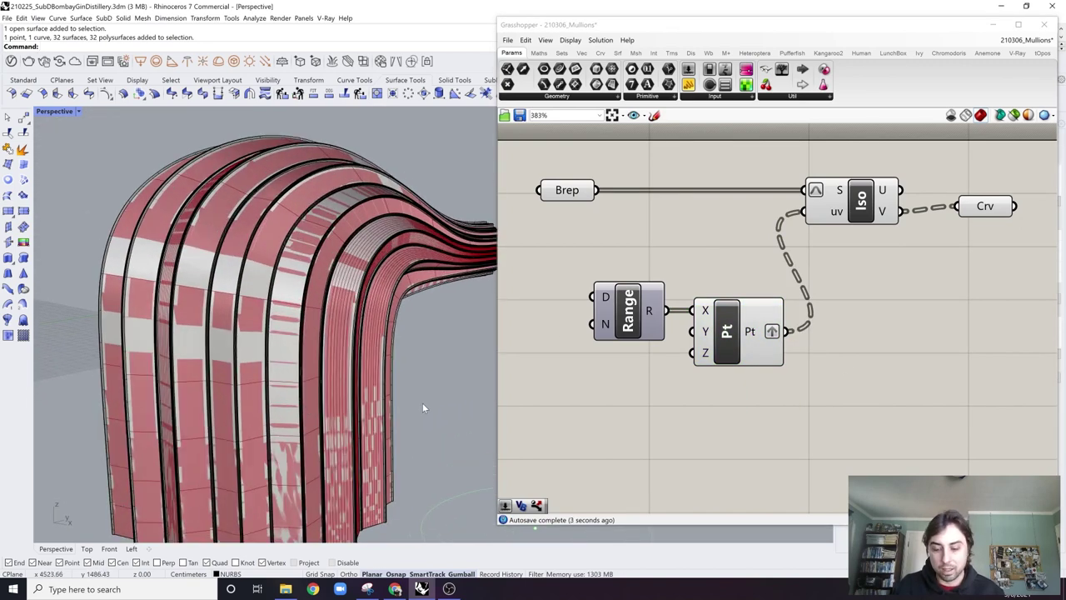
pyautogui.write('SelPolysrf')
pyautogui.press('Return')
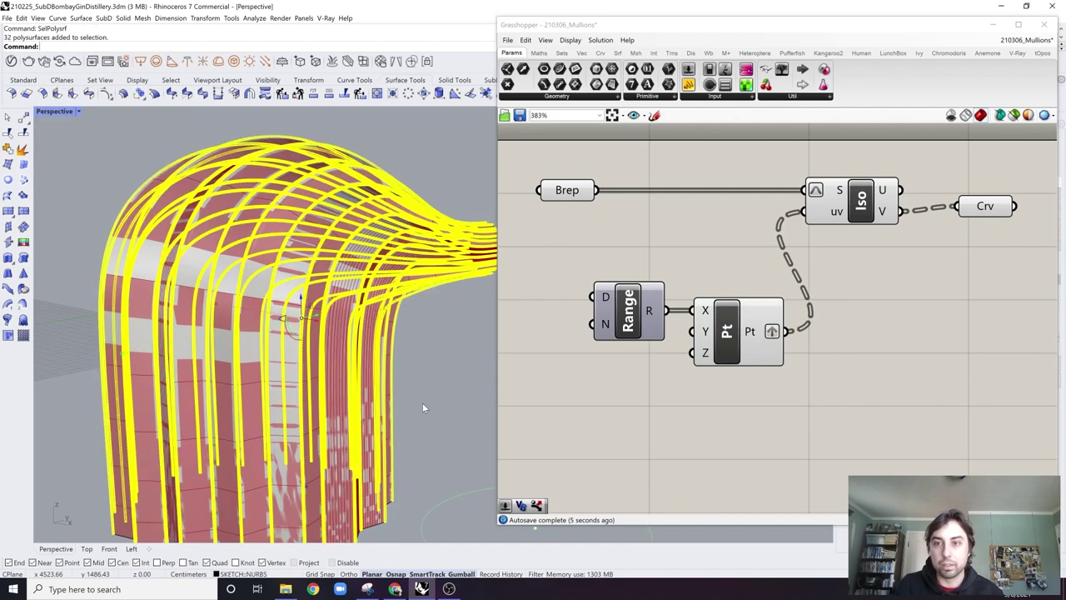
pyautogui.scroll(-3, 327, 340)
pyautogui.scroll(2, 359, 400)
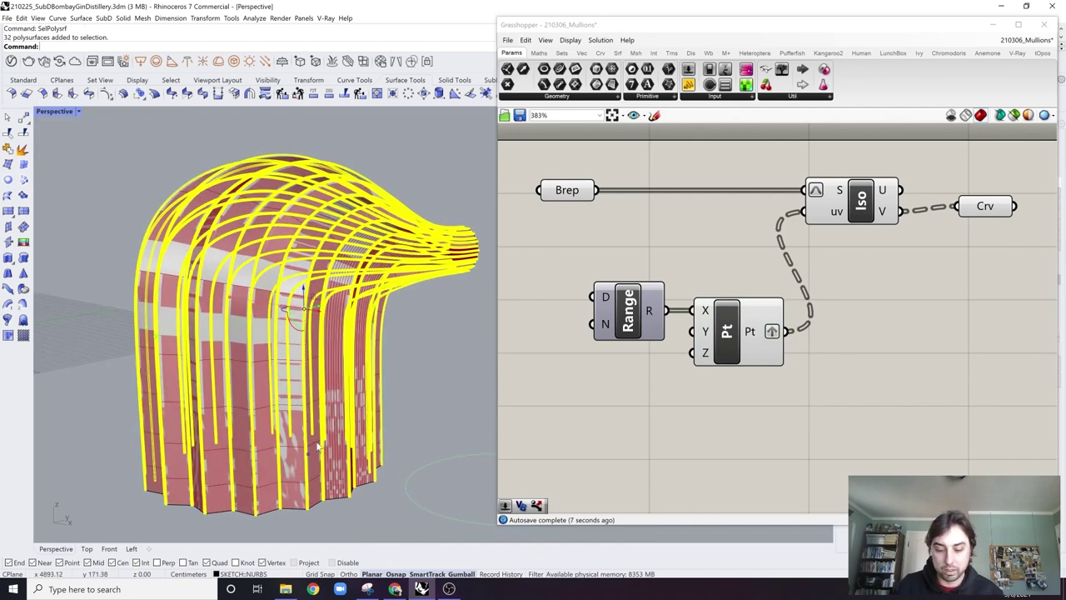
# Step: Invert the selection and hide the panel surfaces, point and curve, leaving only the ribs with the Grasshopper preview
pyautogui.write('Invert')
pyautogui.press('Return')
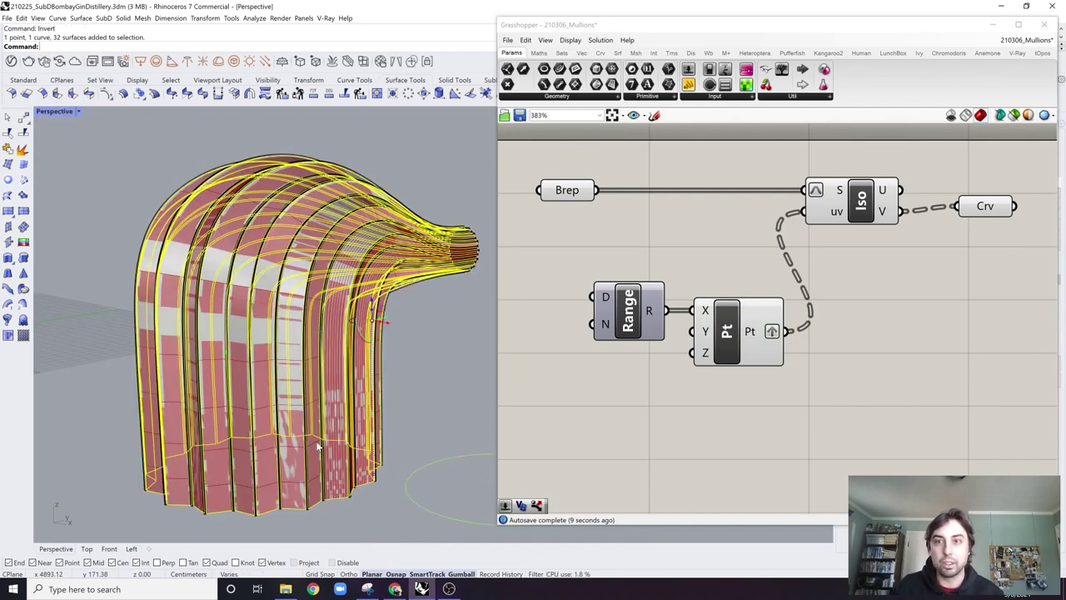
pyautogui.scroll(-4, 227, 347)
pyautogui.scroll(4, 228, 344)
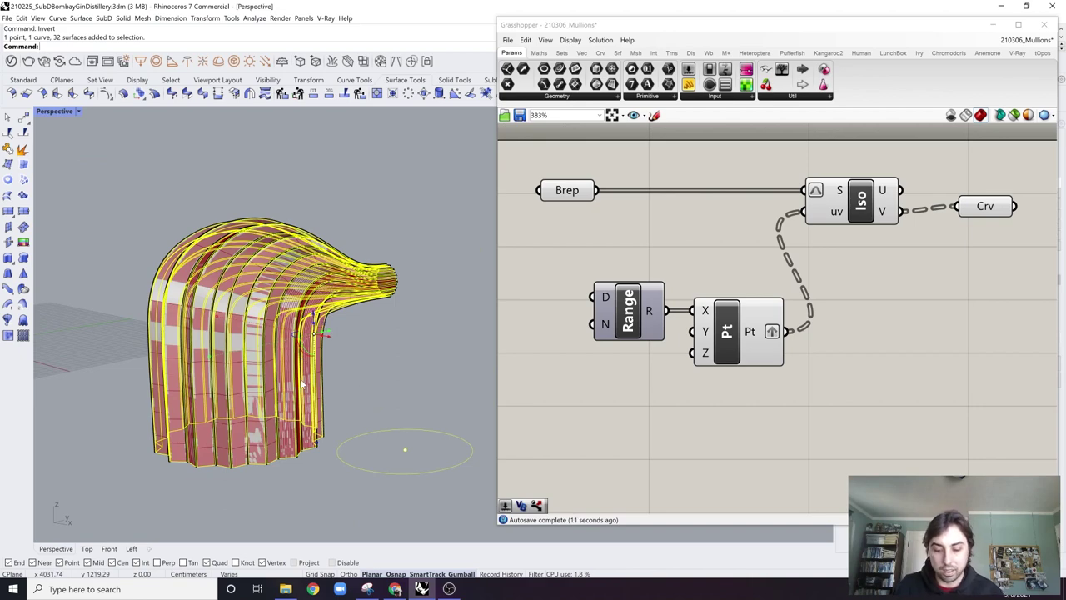
pyautogui.write('Hide')
pyautogui.press('Return')
pyautogui.scroll(5, 218, 356)
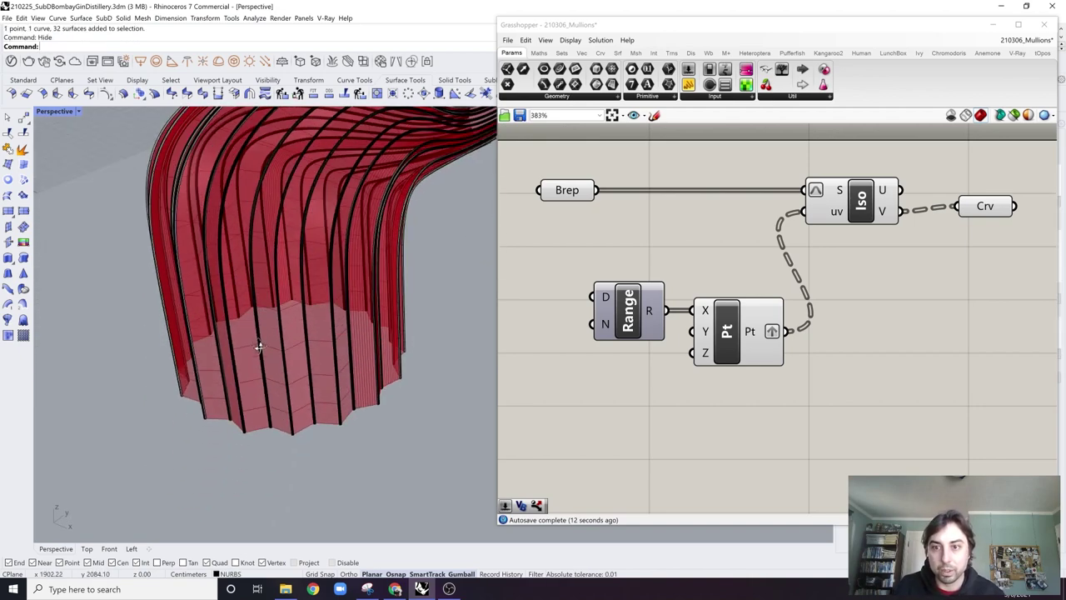
# Step: Undo the hiding of the panels, point and curve
pyautogui.moveTo(259, 346); pyautogui.dragTo(342, 289, button='right')
pyautogui.hotkey('ctrl', 'z')
pyautogui.moveTo(331, 384); pyautogui.dragTo(335, 333, button='right')
pyautogui.scroll(2, 335, 333)
# Step: Turn off the preview of the Brep, Range, Construct Point and Iso components, keeping only the Curve parameter previewed
pyautogui.click(985, 206)
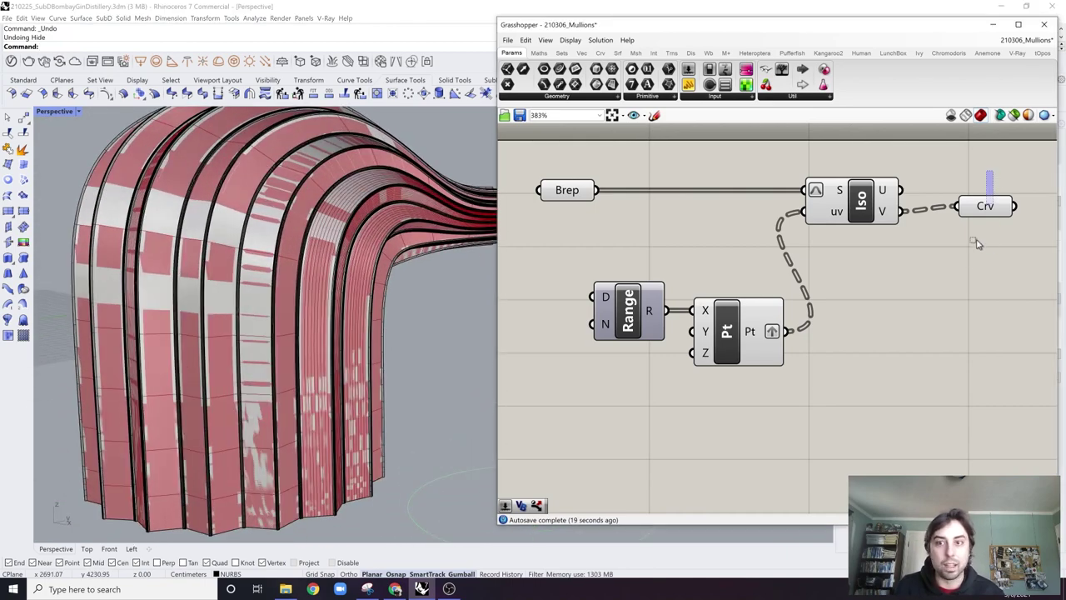
pyautogui.moveTo(906, 169); pyautogui.dragTo(557, 415)
pyautogui.rightClick(710, 282)
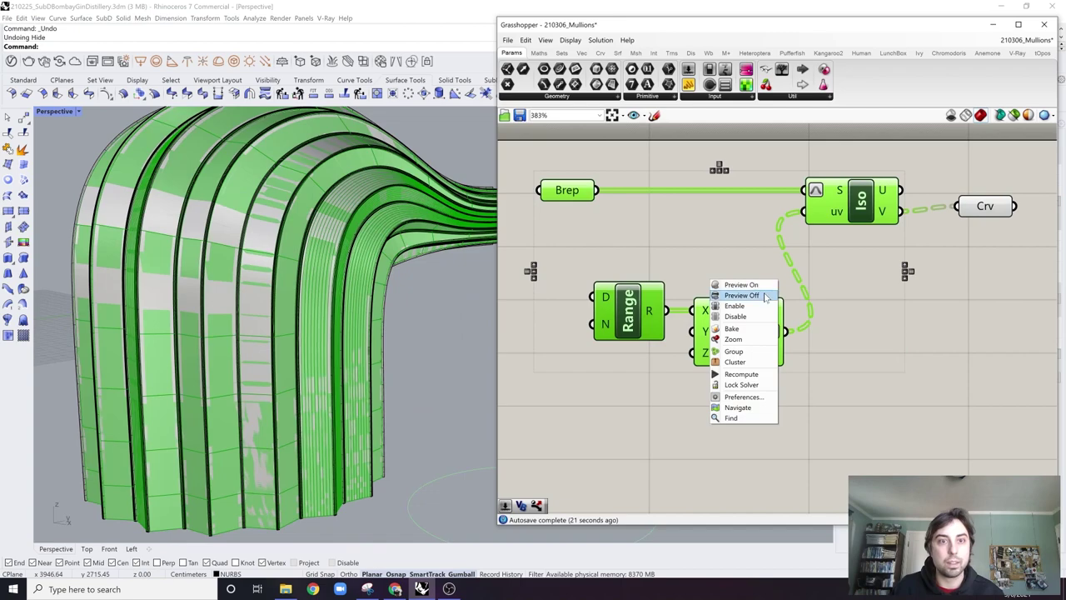
pyautogui.click(742, 295)
pyautogui.moveTo(395, 333); pyautogui.dragTo(403, 312, button='right')
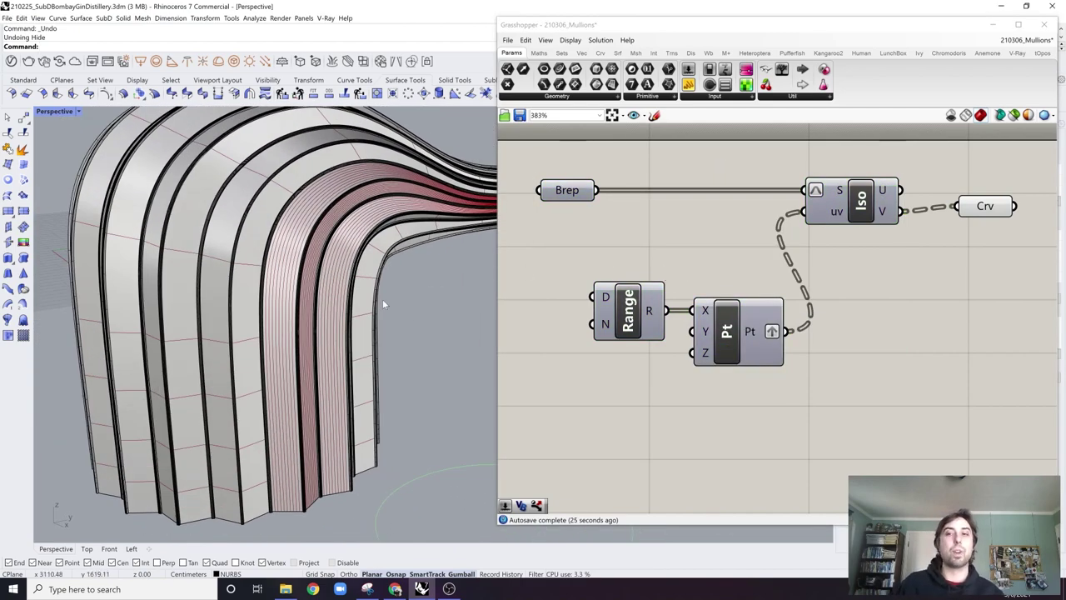
# Step: Select two neighbouring shell panels whose isocurves run lengthwise instead of across the panel
pyautogui.moveTo(258, 320); pyautogui.dragTo(435, 291, button='right')
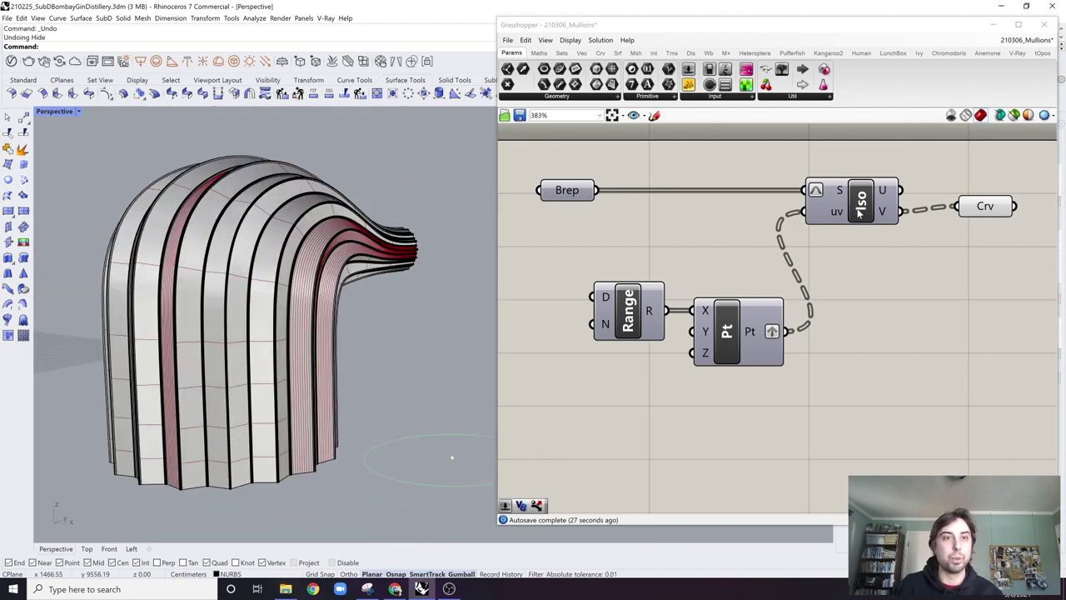
pyautogui.moveTo(381, 318); pyautogui.dragTo(293, 305, button='right')
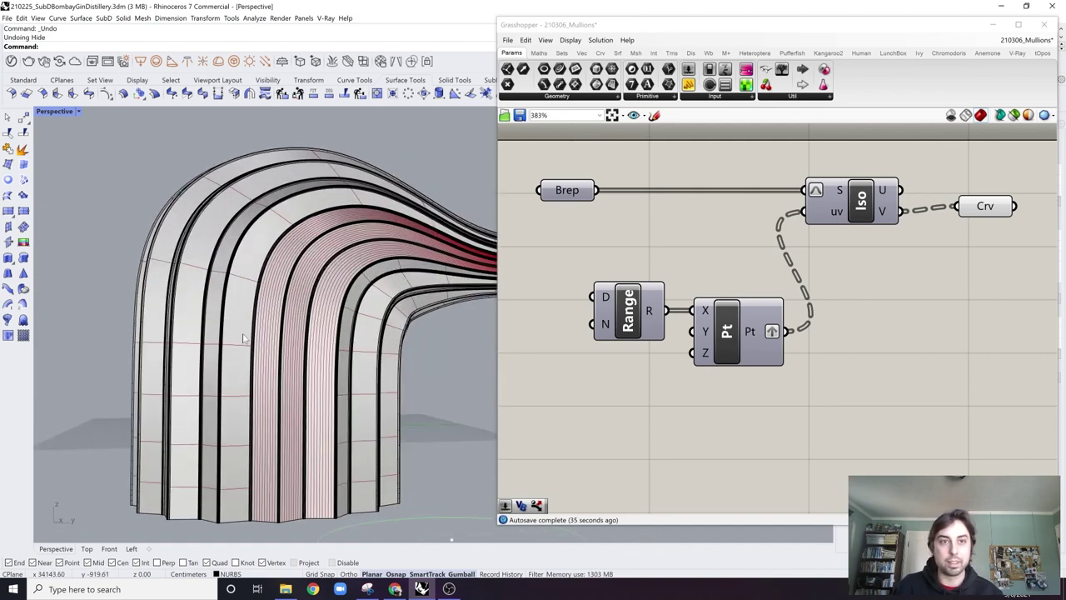
pyautogui.click(269, 283)
pyautogui.moveTo(270, 285); pyautogui.dragTo(317, 303, button='right')
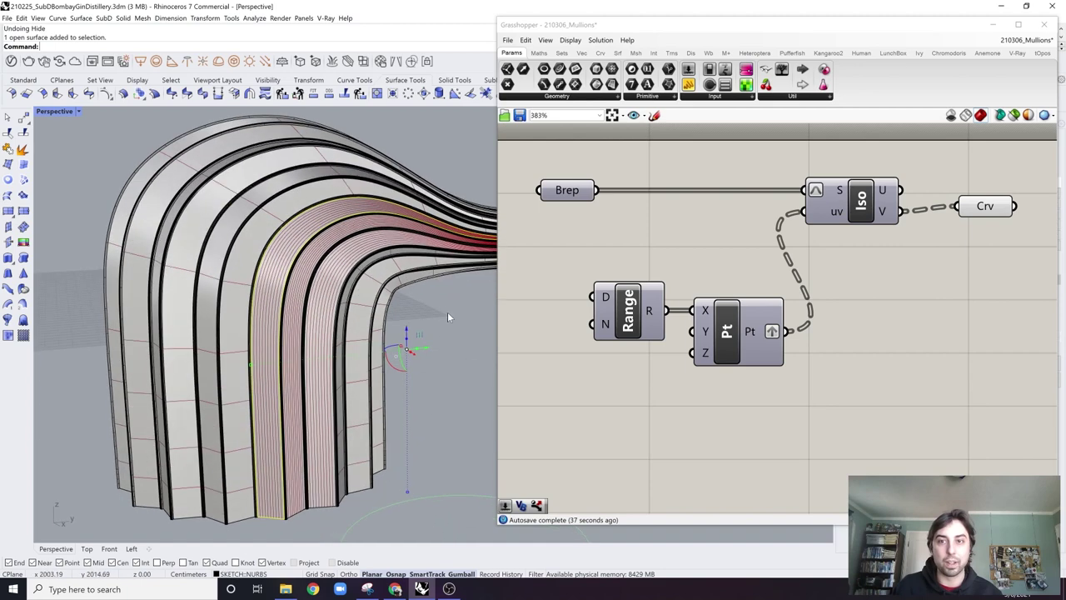
pyautogui.click(447, 314)
pyautogui.scroll(2, 265, 327)
pyautogui.click(377, 314)
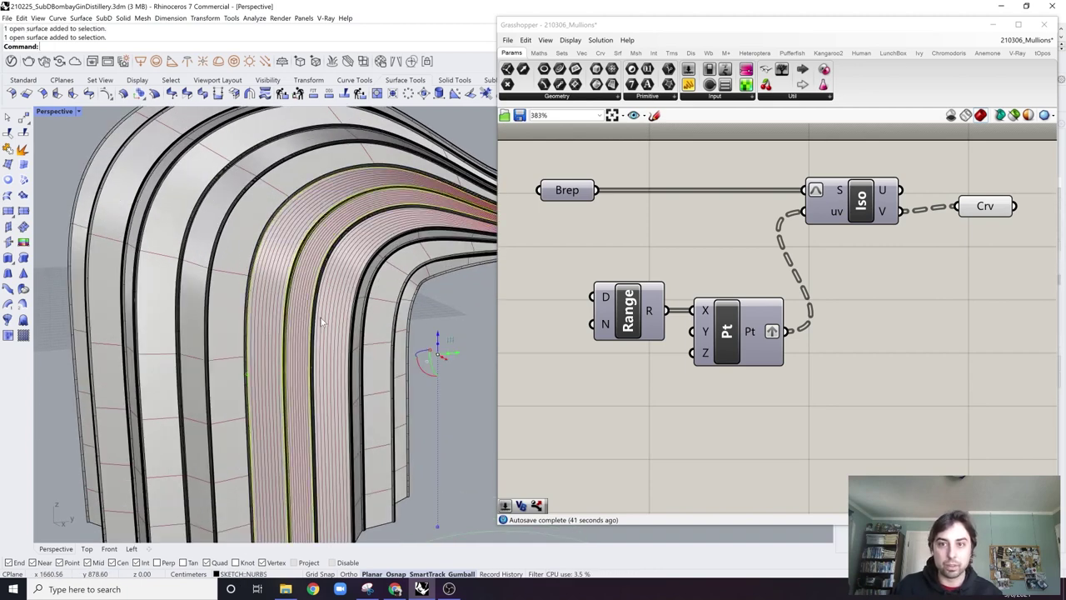
# Step: Run Dir on all remaining panels with lengthwise isocurves and swap their U and V directions together
pyautogui.scroll(-3, 323, 320)
pyautogui.moveTo(324, 320); pyautogui.dragTo(330, 377, button='right')
pyautogui.scroll(-3, 239, 355)
pyautogui.scroll(6, 385, 374)
pyautogui.scroll(-5, 356, 367)
pyautogui.scroll(5, 368, 434)
pyautogui.scroll(-7, 367, 439)
pyautogui.scroll(2, 392, 388)
pyautogui.scroll(-3, 392, 388)
pyautogui.scroll(6, 354, 372)
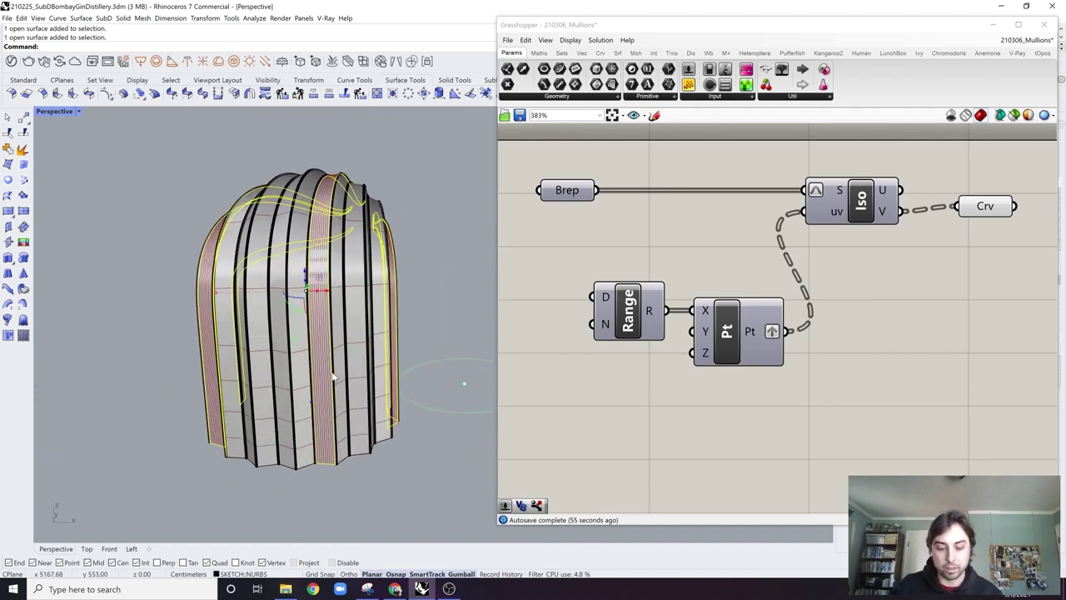
pyautogui.press('Return')
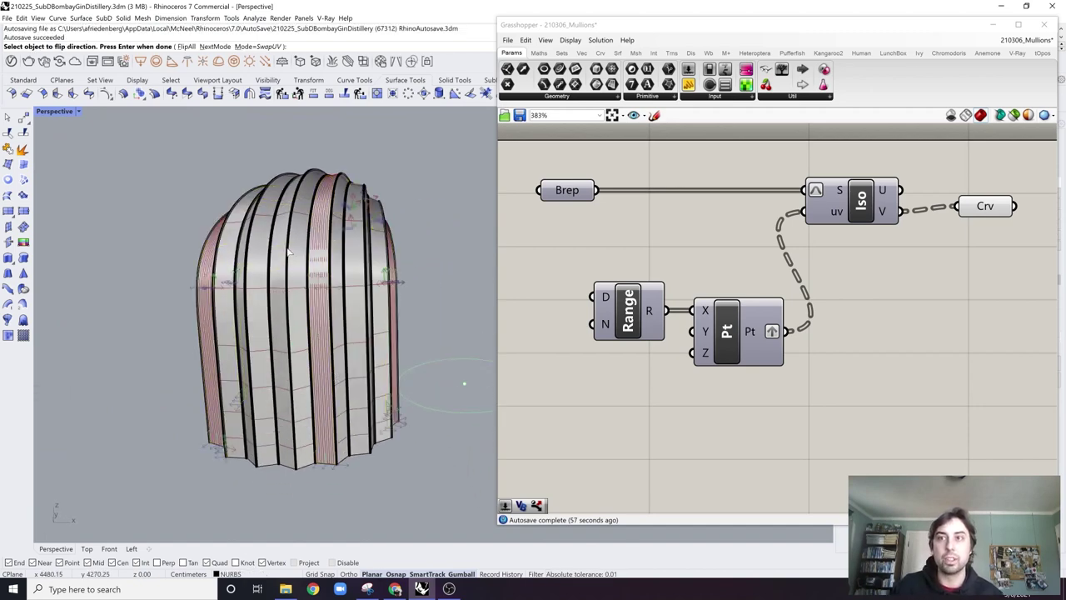
pyautogui.click(259, 47)
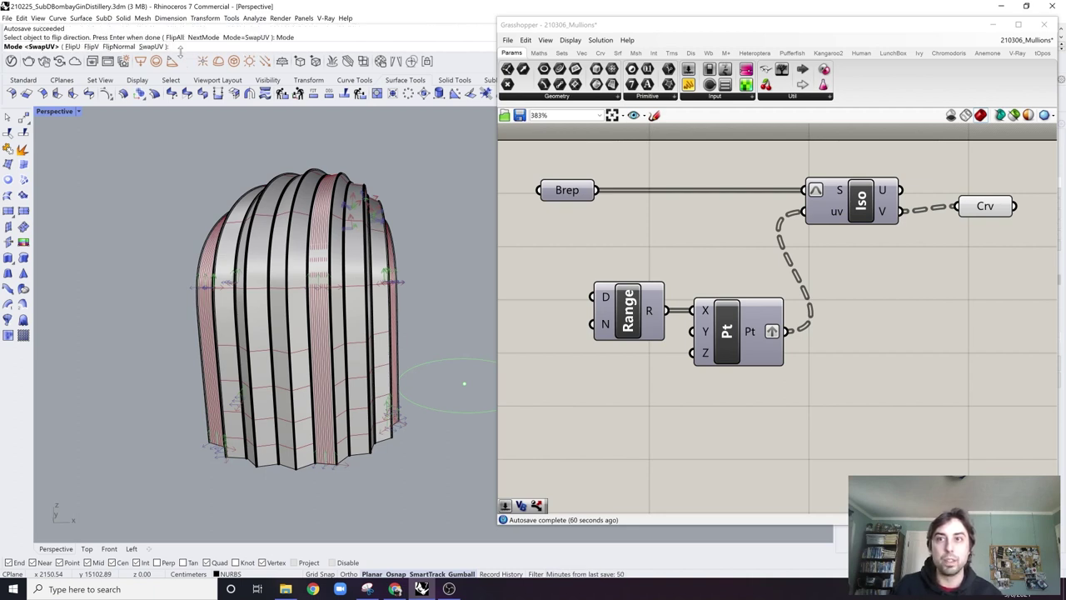
pyautogui.click(156, 47)
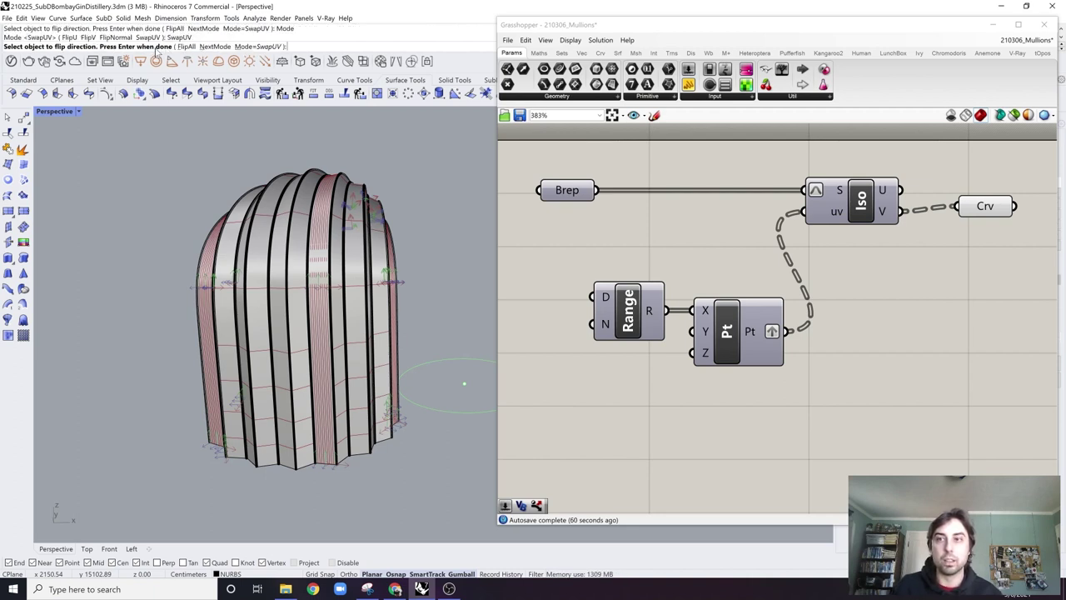
pyautogui.click(186, 48)
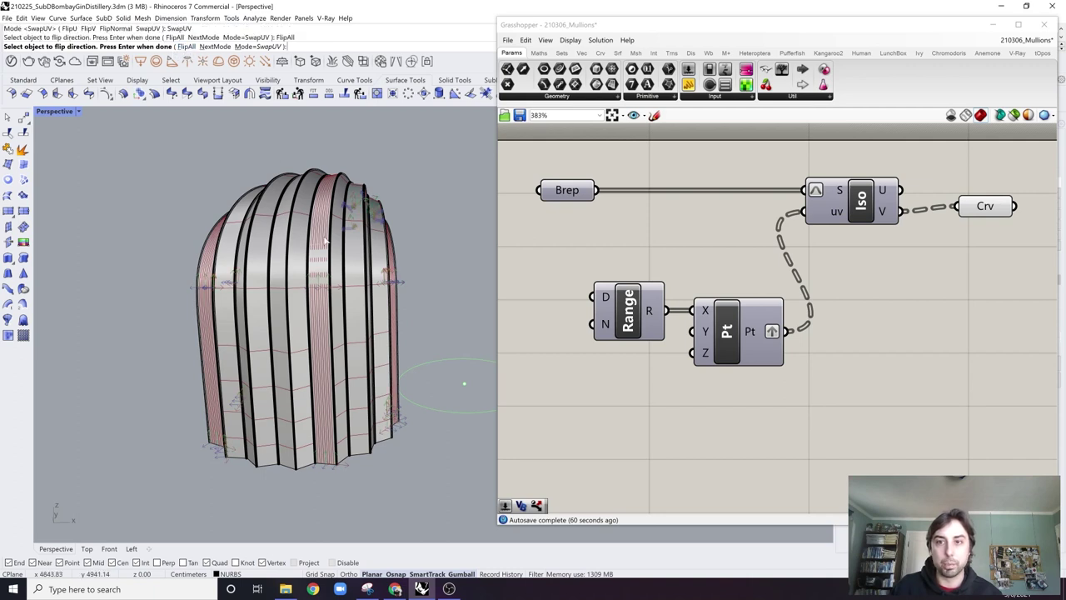
pyautogui.press('Return')
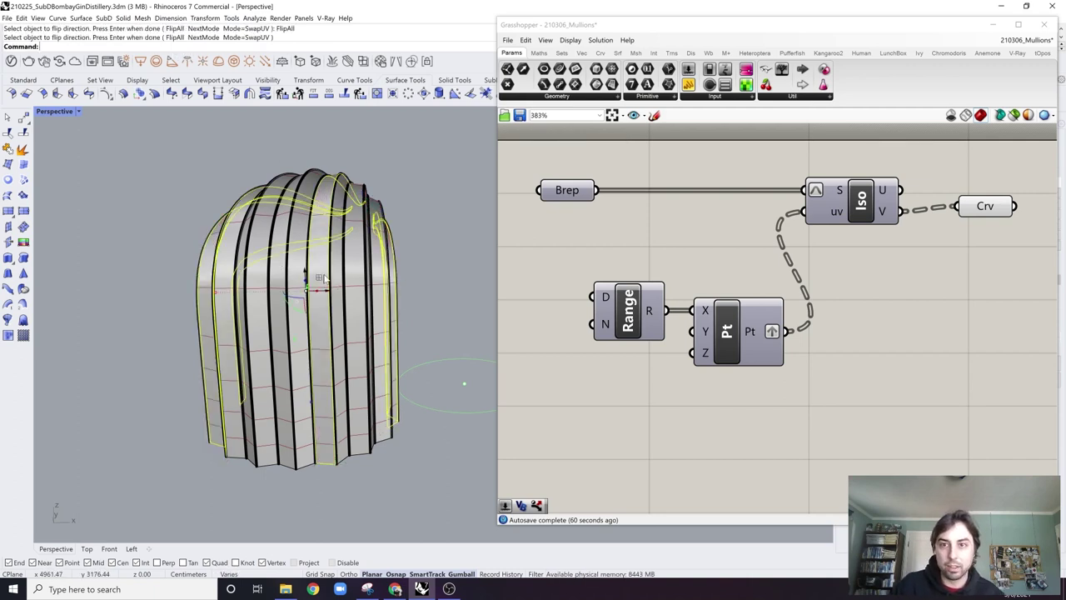
pyautogui.click(441, 278)
pyautogui.moveTo(441, 278); pyautogui.dragTo(332, 297, button='right')
# Step: Add a number slider, connect it to the Range component's N input and set it to 10
pyautogui.moveTo(557, 323); pyautogui.dragTo(656, 308, button='right')
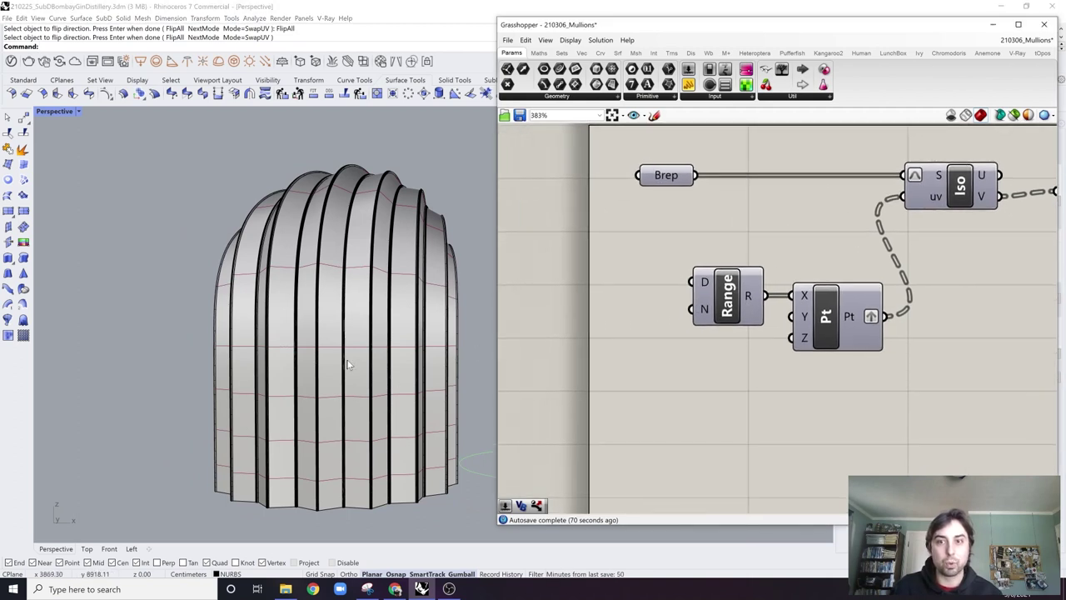
pyautogui.doubleClick(601, 314)
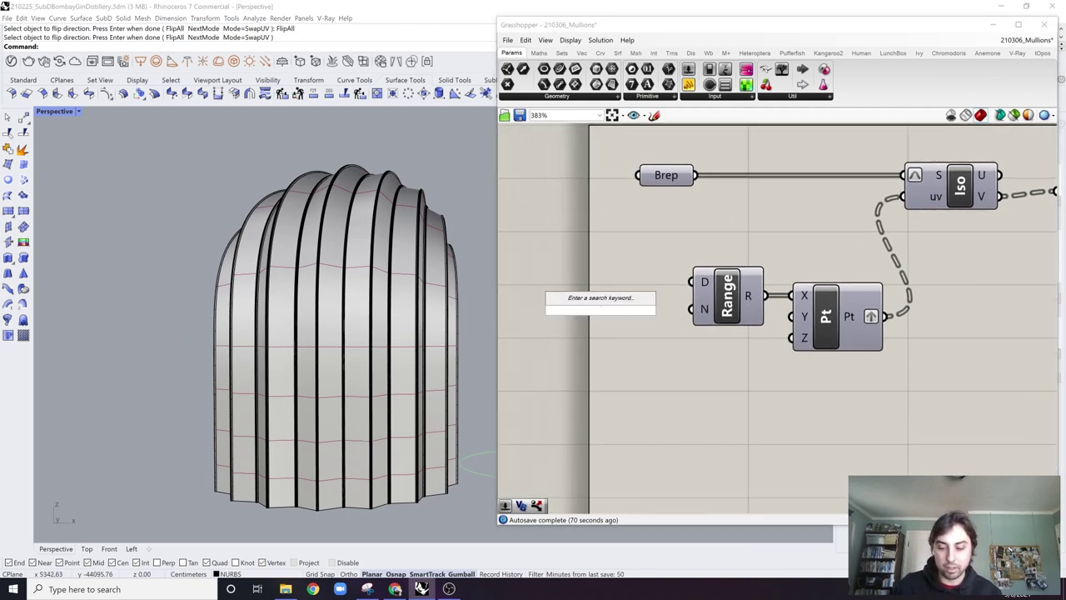
pyautogui.write('13')
pyautogui.press('Return')
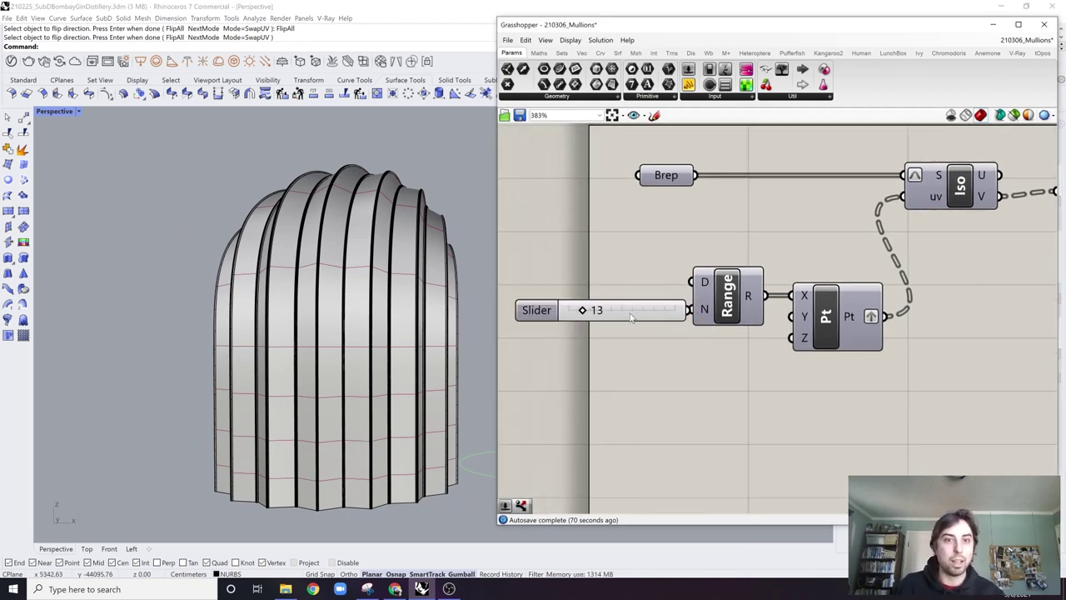
pyautogui.moveTo(666, 310); pyautogui.dragTo(690, 311)
pyautogui.moveTo(557, 316); pyautogui.dragTo(573, 315, button='right')
pyautogui.moveTo(581, 311)
pyautogui.mouseDown()
pyautogui.moveTo(611, 310)
pyautogui.moveTo(571, 311)
pyautogui.mouseUp()
pyautogui.click(615, 260)
pyautogui.scroll(-2, 652, 275)
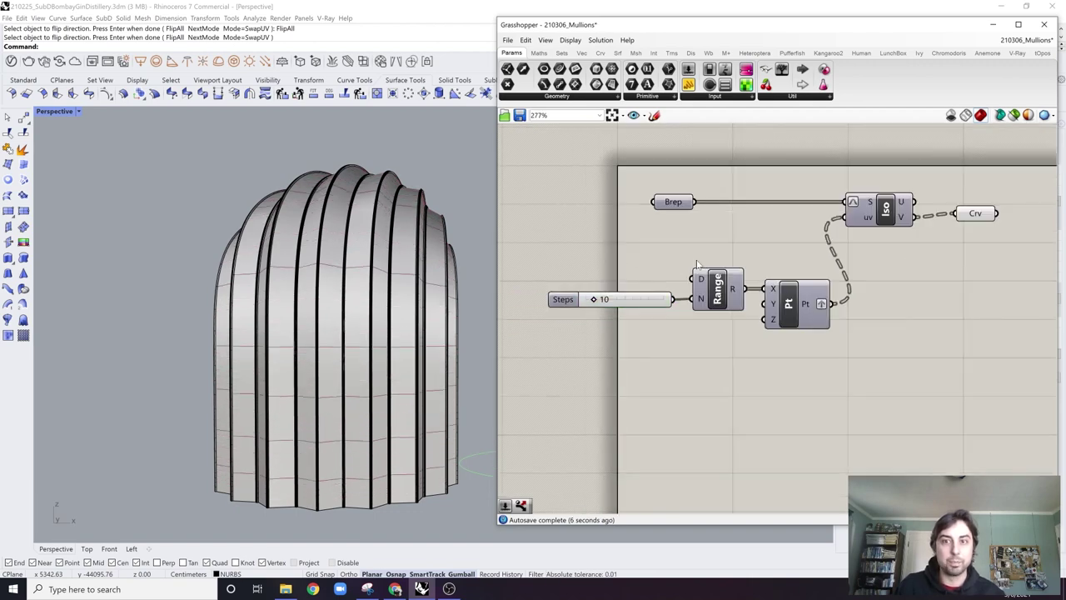
# Step: Switch to the browser and examine the Bombay Sapphire Distillery photos for how the greenhouse mullions are arranged
pyautogui.moveTo(670, 265); pyautogui.dragTo(639, 264, button='right')
pyautogui.moveTo(748, 234); pyautogui.dragTo(726, 244, button='right')
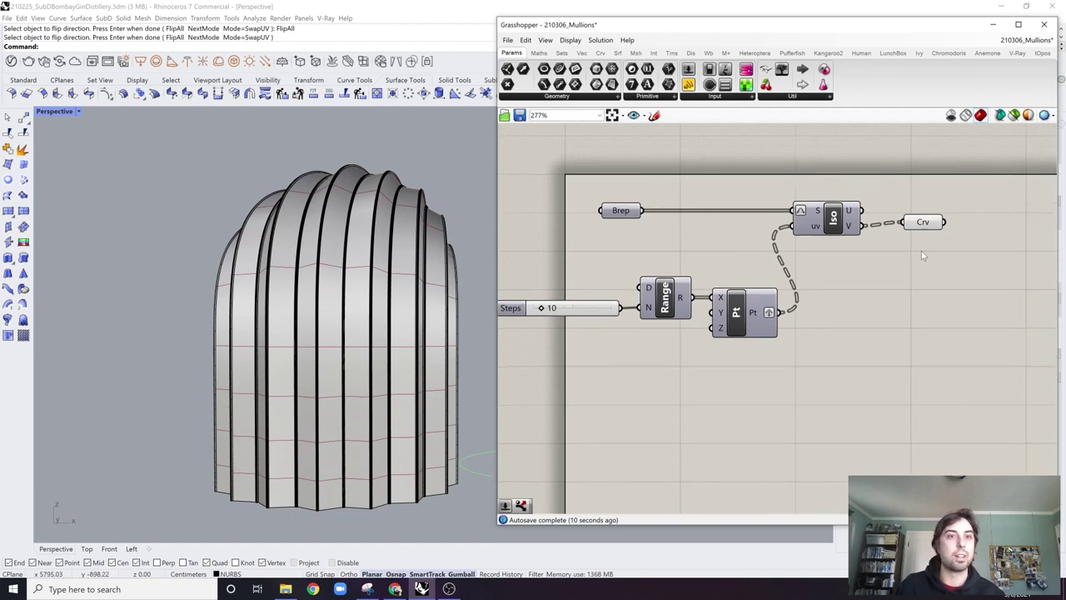
pyautogui.click(396, 589)
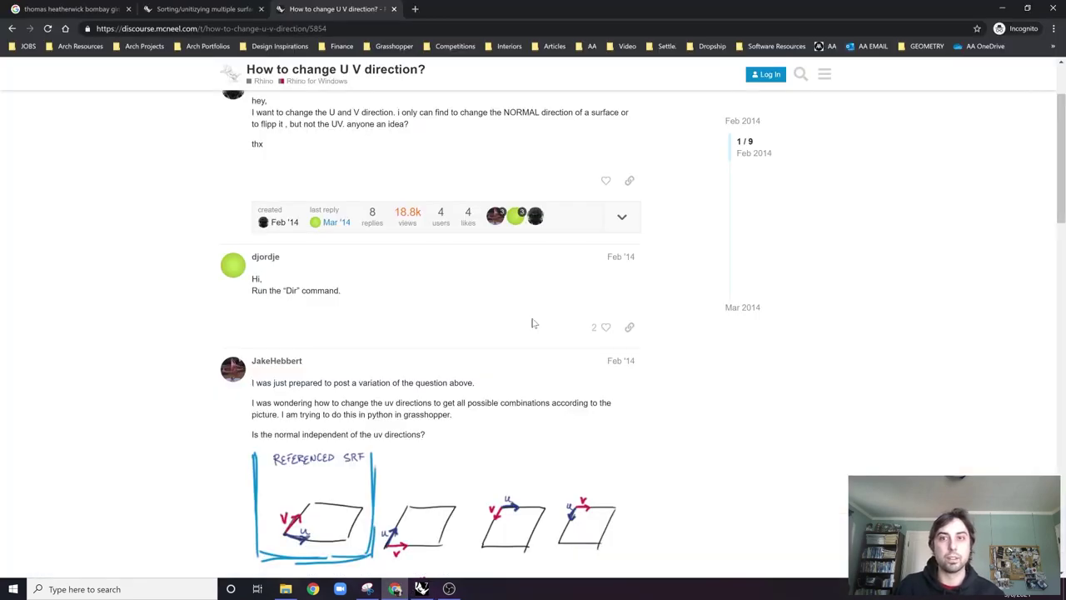
pyautogui.click(212, 10)
pyautogui.click(83, 10)
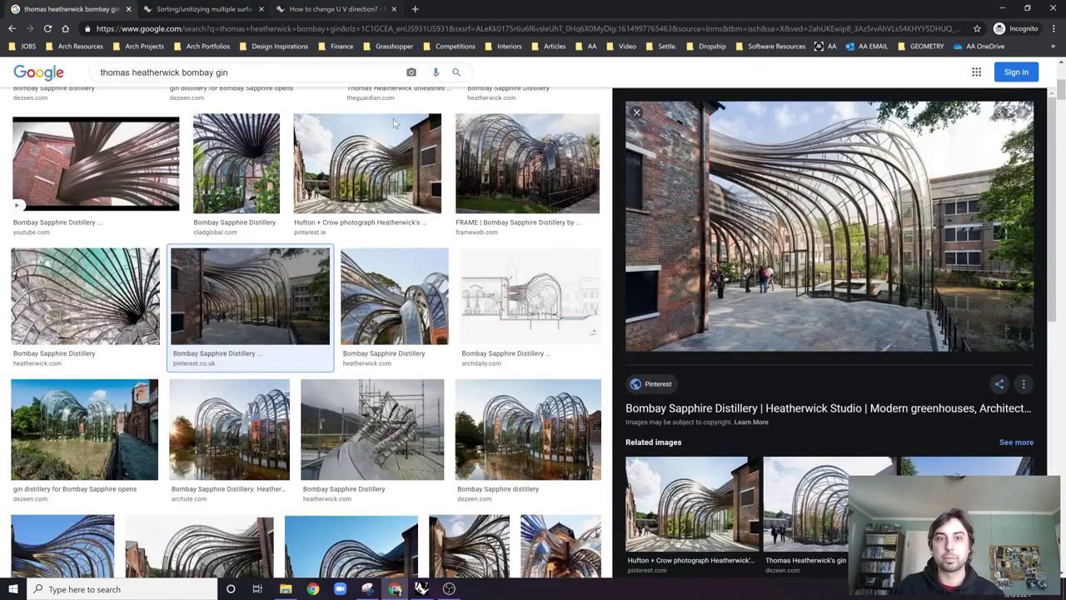
pyautogui.scroll(-2, 369, 366)
pyautogui.scroll(2, 358, 368)
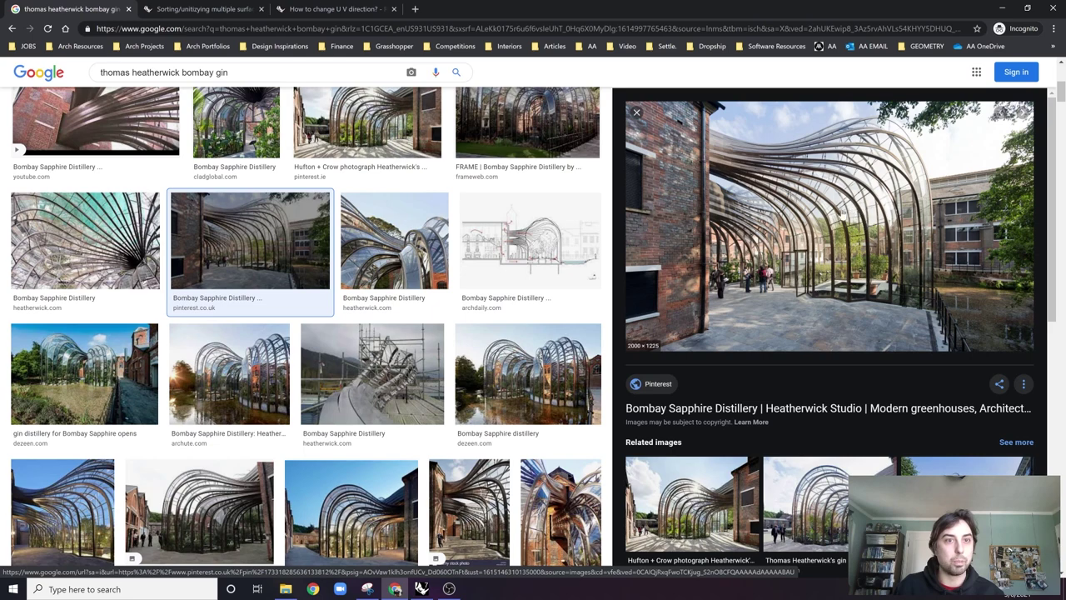
pyautogui.click(1003, 8)
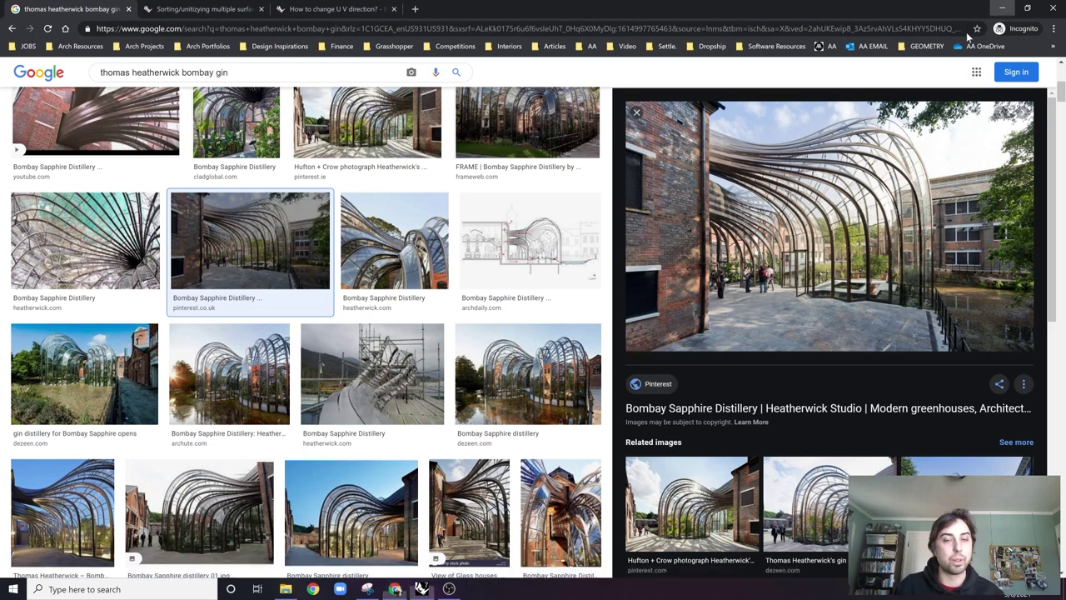
# Step: Make room between the Brep and Iso components and add a Dispatch component fed by the Brep
pyautogui.moveTo(414, 335); pyautogui.dragTo(357, 321, button='right')
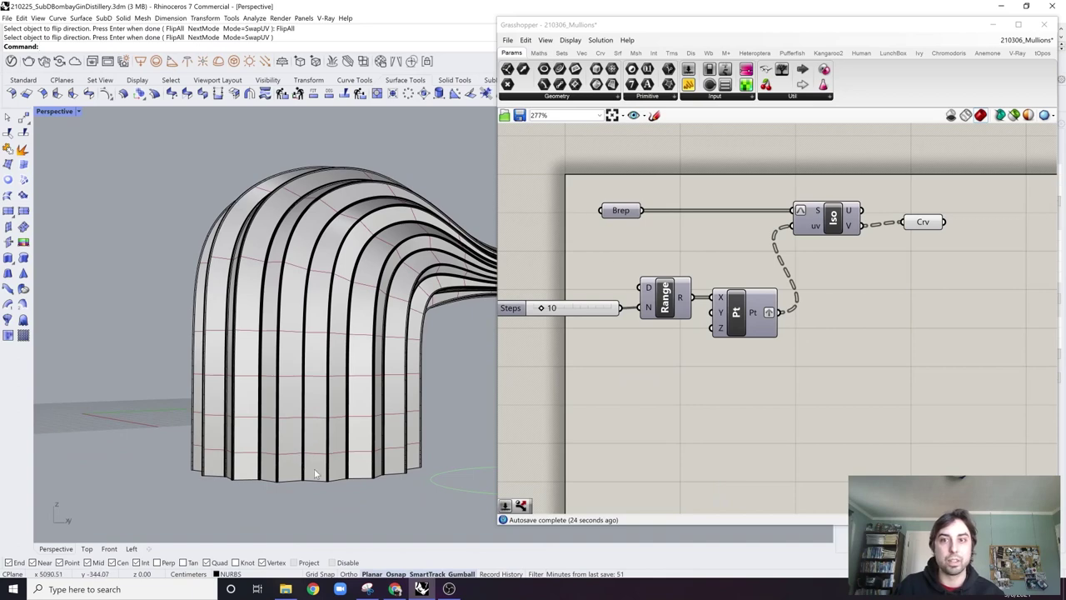
pyautogui.moveTo(622, 217); pyautogui.dragTo(612, 209)
pyautogui.moveTo(973, 192); pyautogui.dragTo(945, 218)
pyautogui.doubleClick(750, 229)
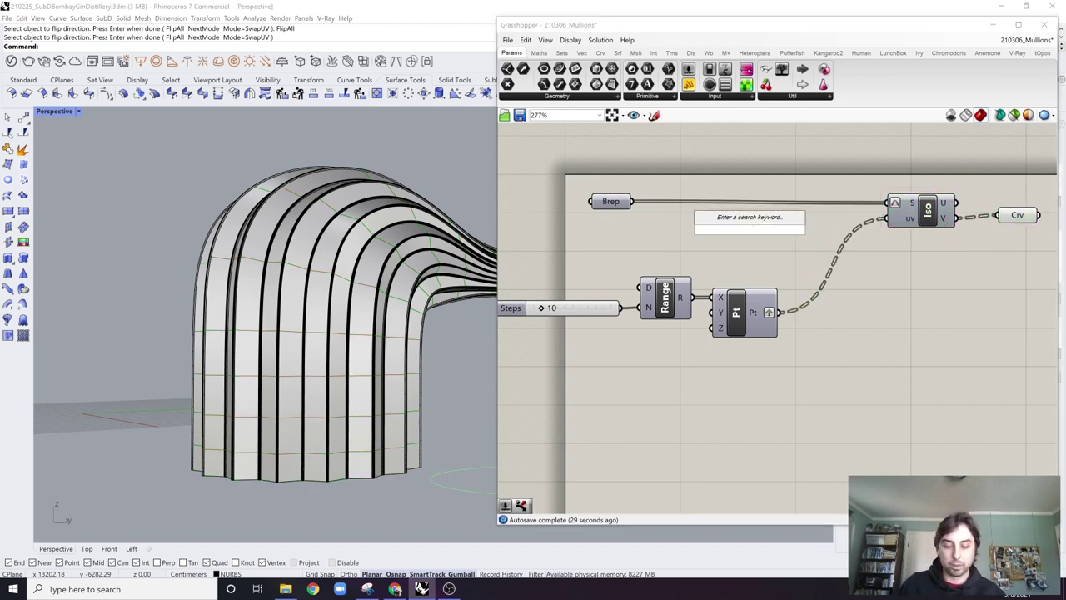
pyautogui.write('dis')
pyautogui.press('Up')
pyautogui.press('Up')
pyautogui.press('Up')
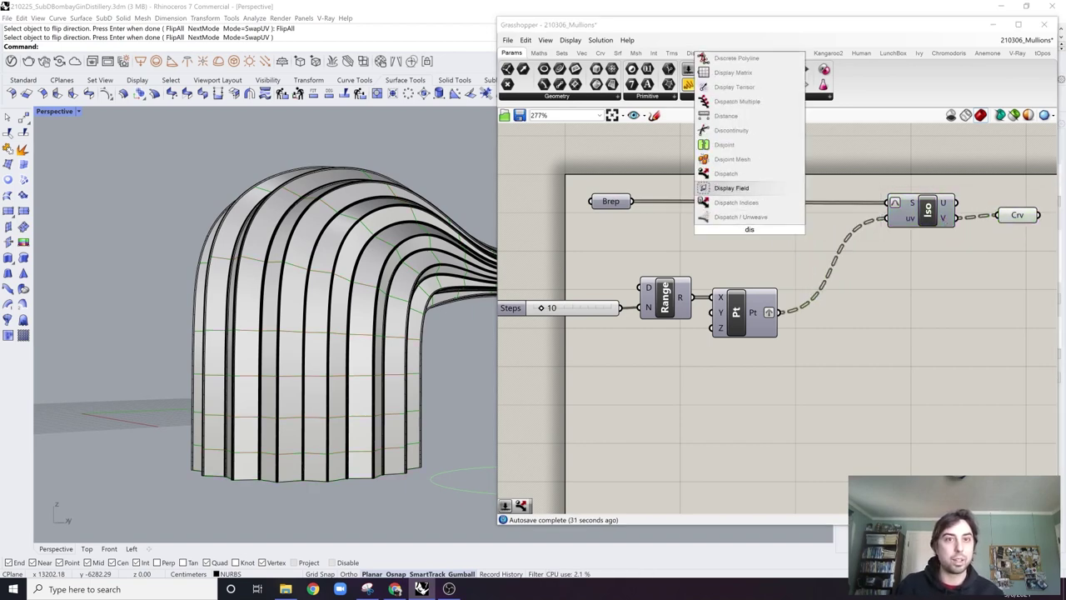
pyautogui.press('Return')
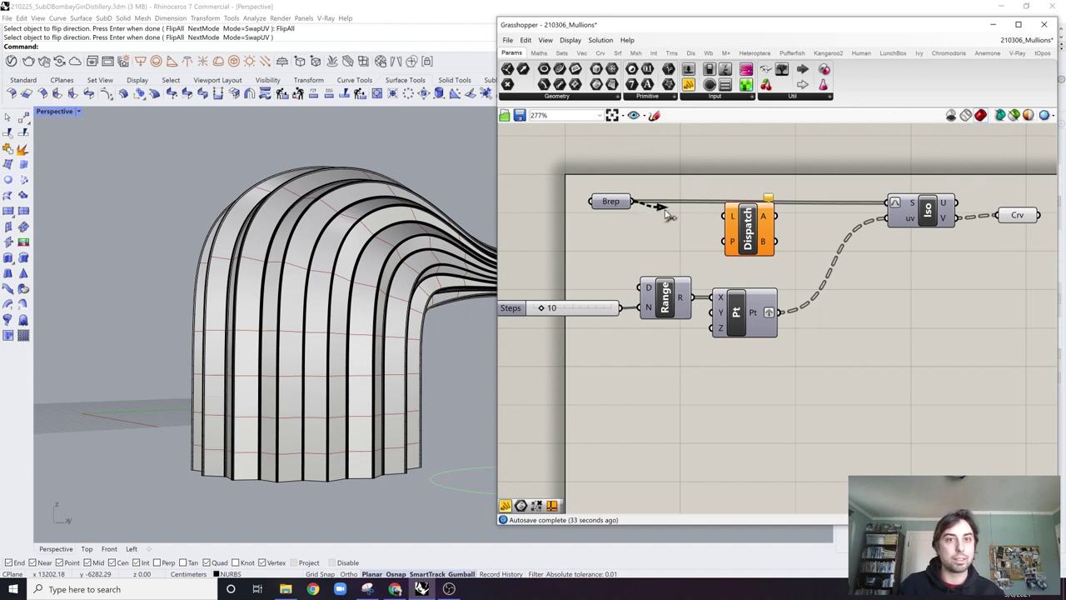
pyautogui.moveTo(666, 215); pyautogui.dragTo(740, 223)
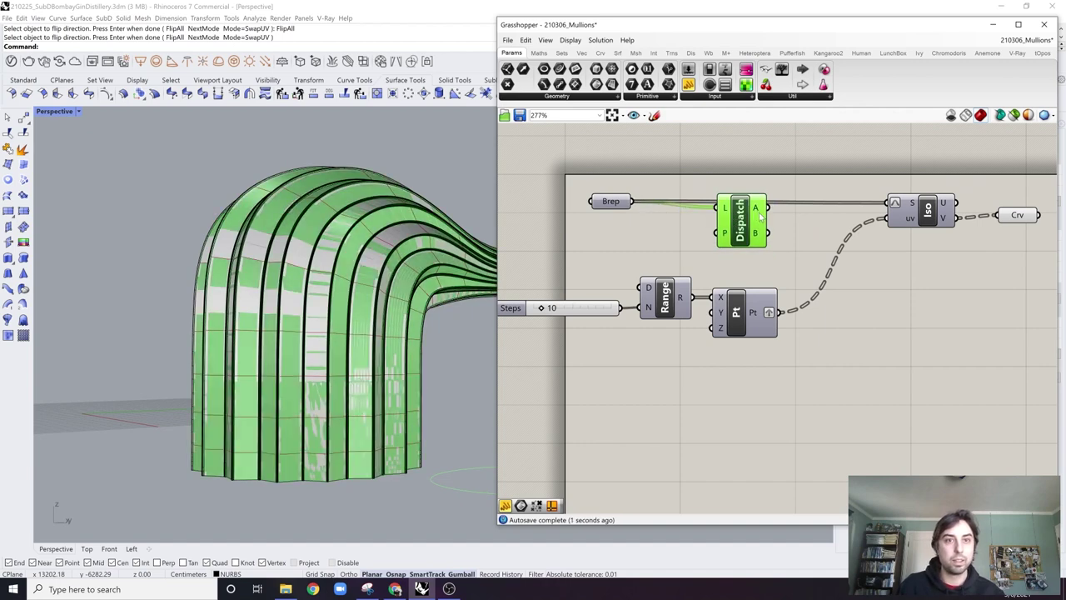
# Step: Connect the Dispatch output A to the Iso component's S input and align the two components
pyautogui.moveTo(793, 222); pyautogui.dragTo(739, 225, button='right')
pyautogui.click(740, 225)
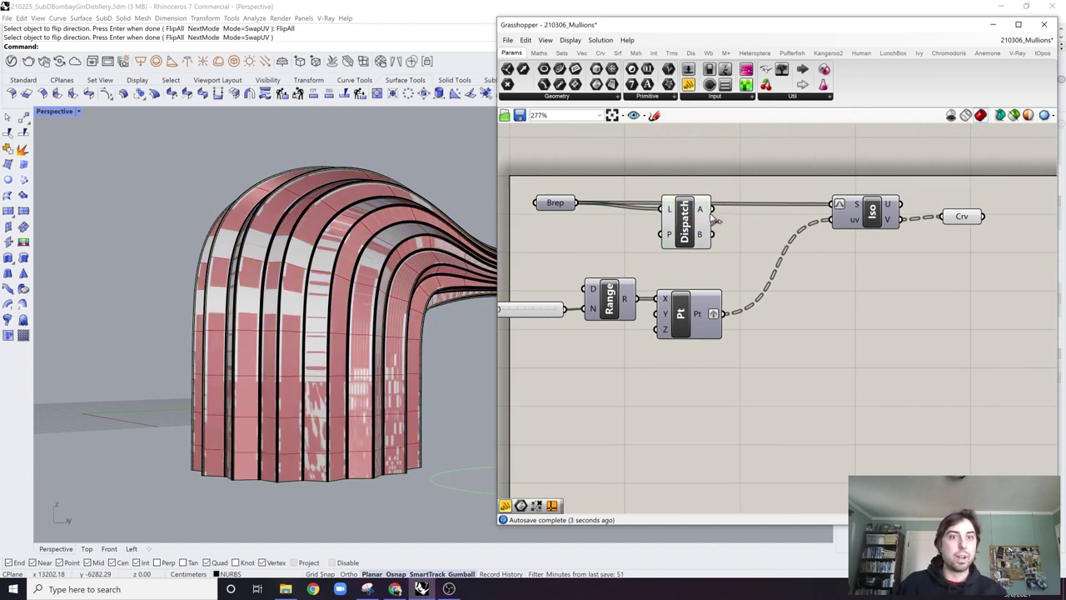
pyautogui.moveTo(711, 211); pyautogui.dragTo(872, 220)
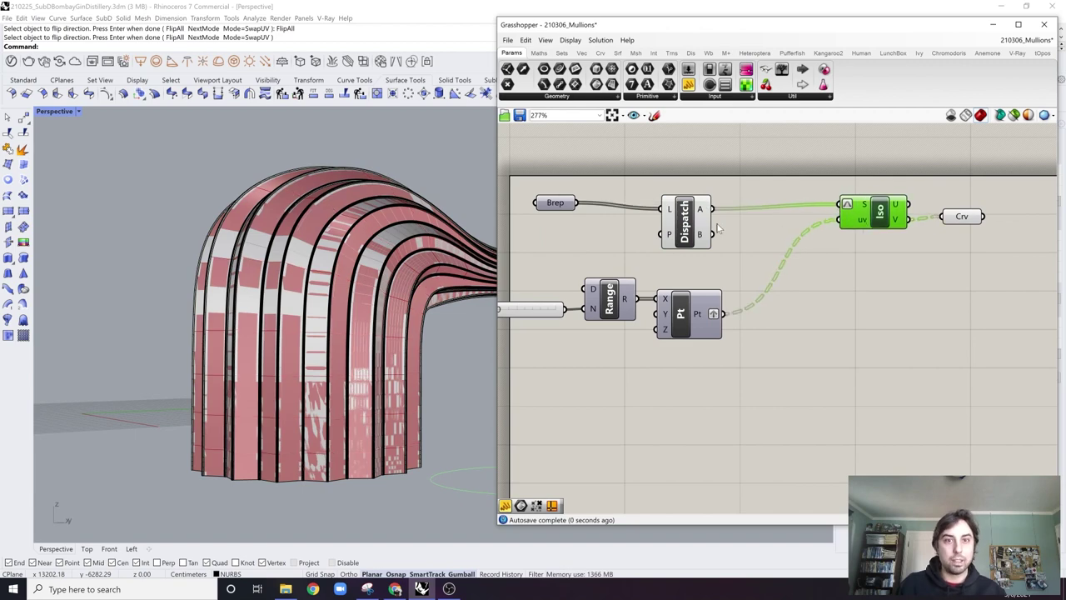
pyautogui.moveTo(687, 224); pyautogui.dragTo(688, 219)
pyautogui.click(892, 181)
pyautogui.moveTo(973, 186); pyautogui.dragTo(942, 246)
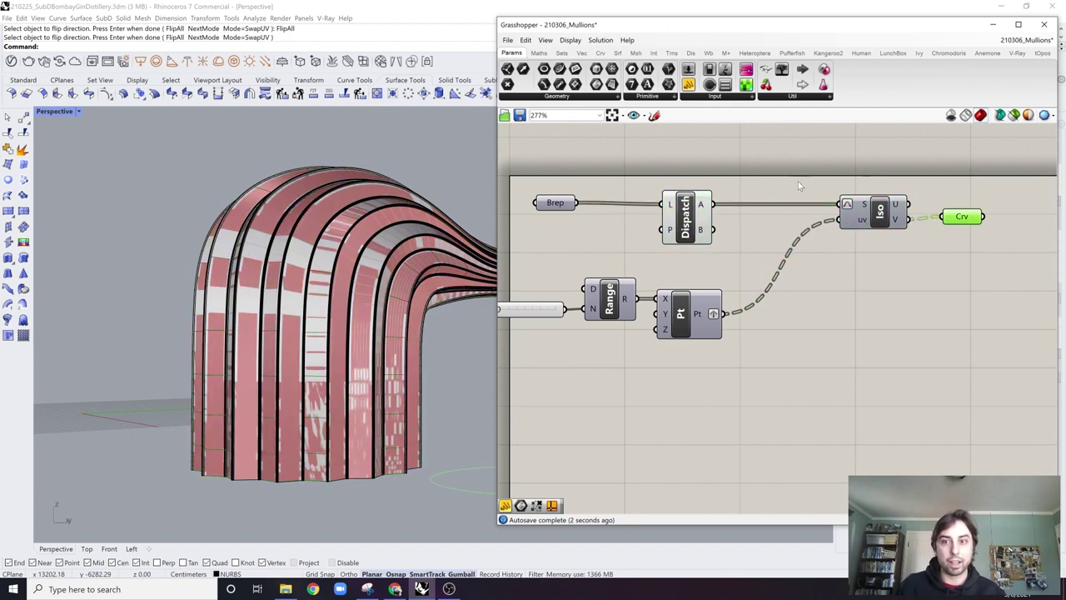
# Step: Turn off the preview of the Dispatch component
pyautogui.moveTo(744, 155); pyautogui.dragTo(641, 244)
pyautogui.rightClick(754, 165)
pyautogui.click(783, 179)
pyautogui.click(829, 169)
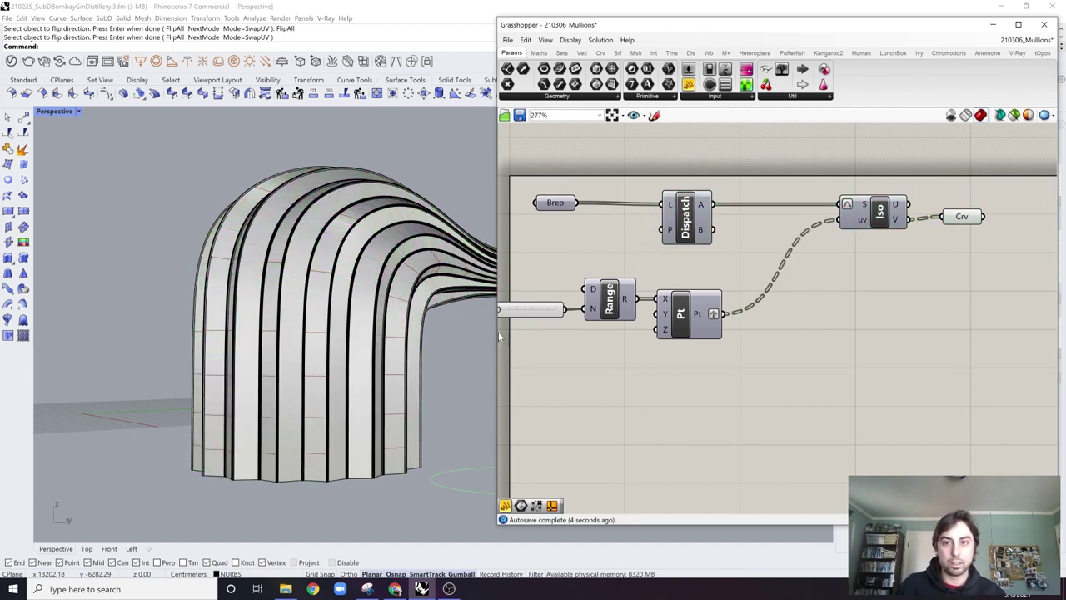
# Step: Add a second Dispatch component and feed its L input with the Construct Point output
pyautogui.scroll(-1, 854, 307)
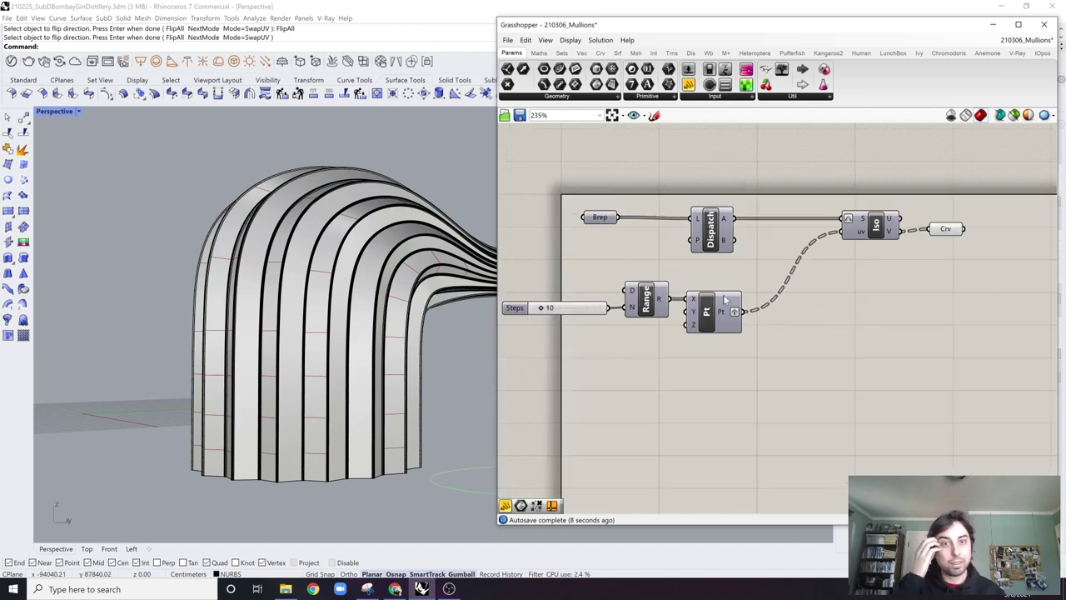
pyautogui.moveTo(730, 281); pyautogui.dragTo(508, 365)
pyautogui.click(824, 354)
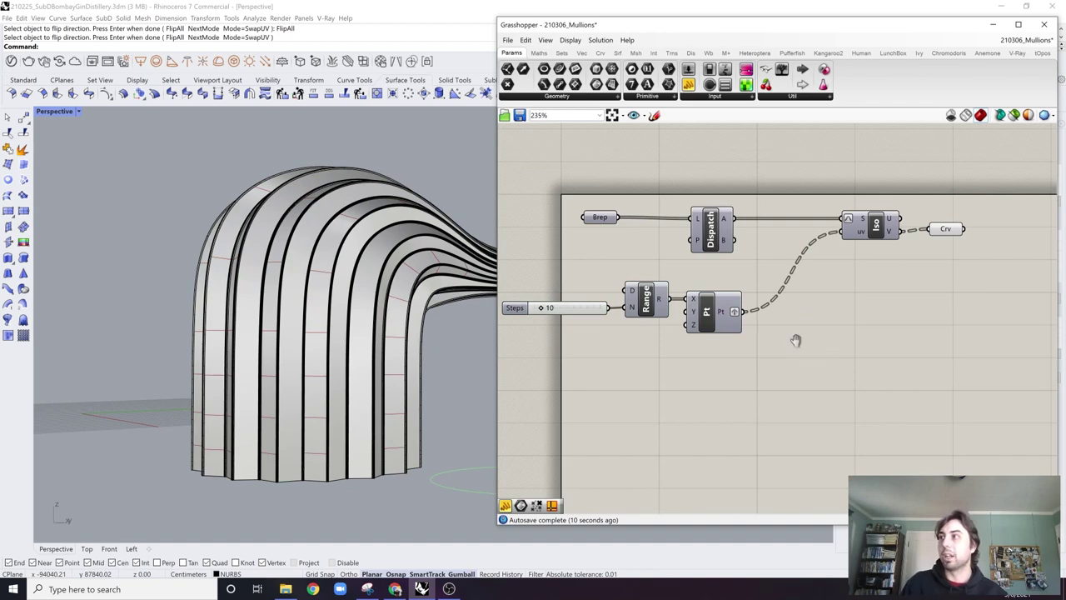
pyautogui.moveTo(795, 340); pyautogui.dragTo(769, 331, button='right')
pyautogui.doubleClick(800, 347)
pyautogui.write('dis')
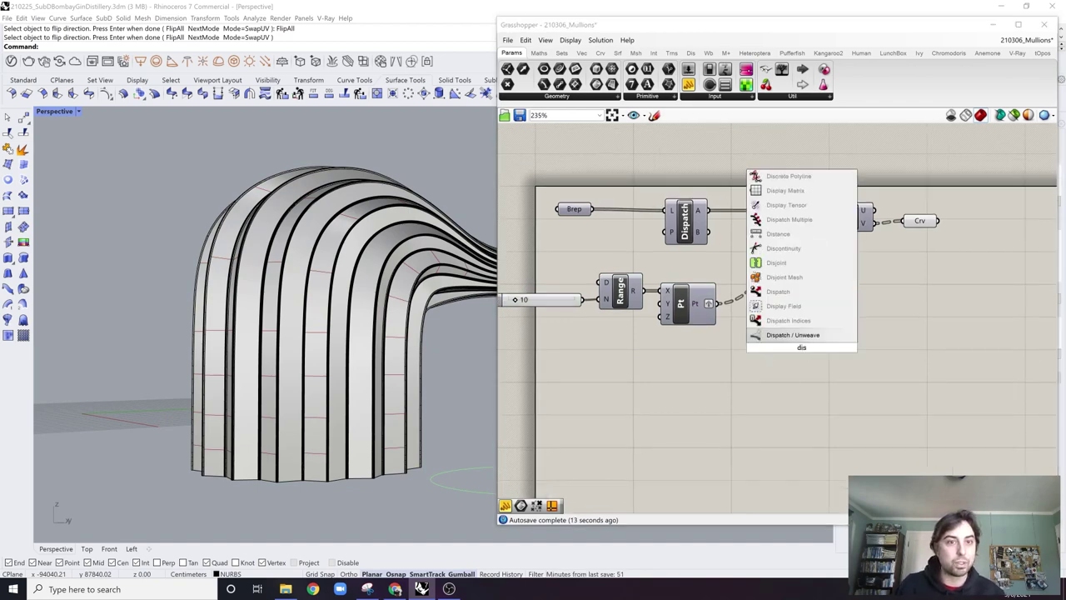
pyautogui.click(779, 304)
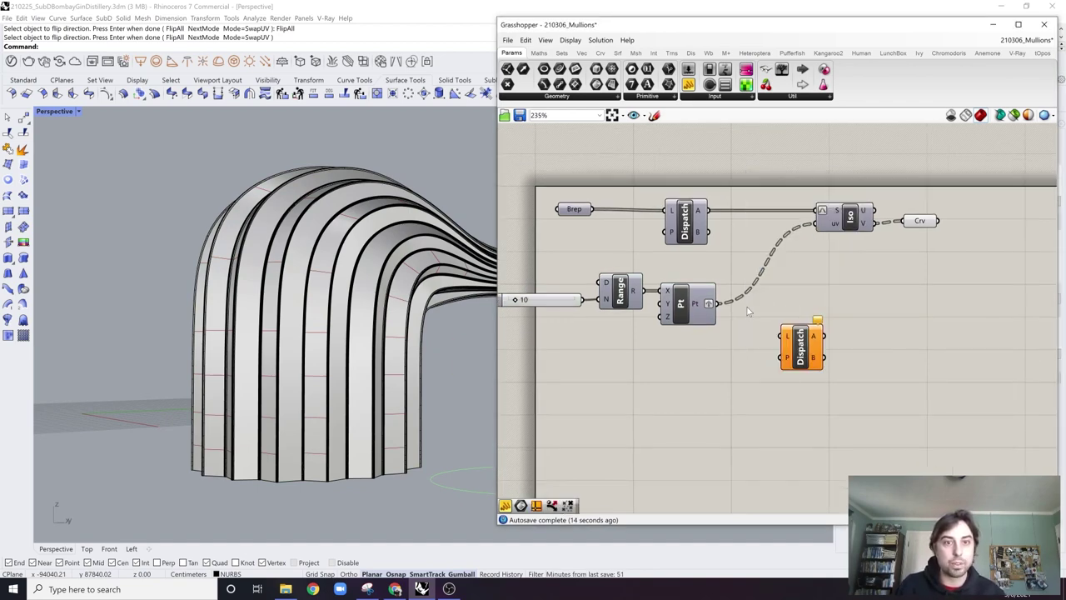
pyautogui.scroll(2, 672, 325)
pyautogui.moveTo(680, 307); pyautogui.dragTo(759, 345)
pyautogui.moveTo(807, 295); pyautogui.dragTo(796, 288, button='right')
pyautogui.click(796, 287)
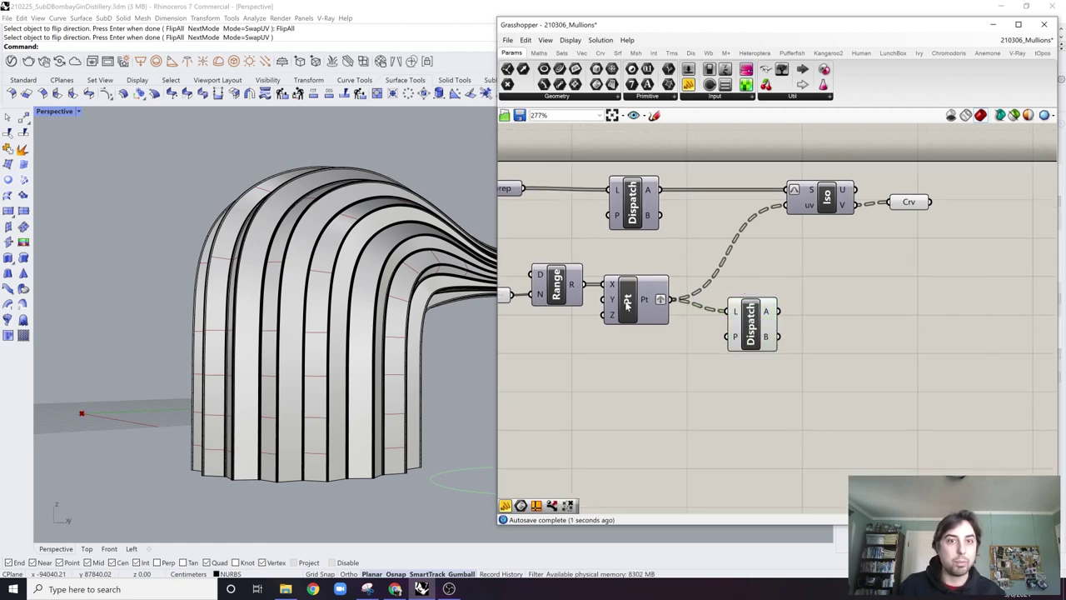
# Step: Clear the Graft setting from the Construct Point output, leaving neither Graft nor Flatten on it
pyautogui.moveTo(644, 305)
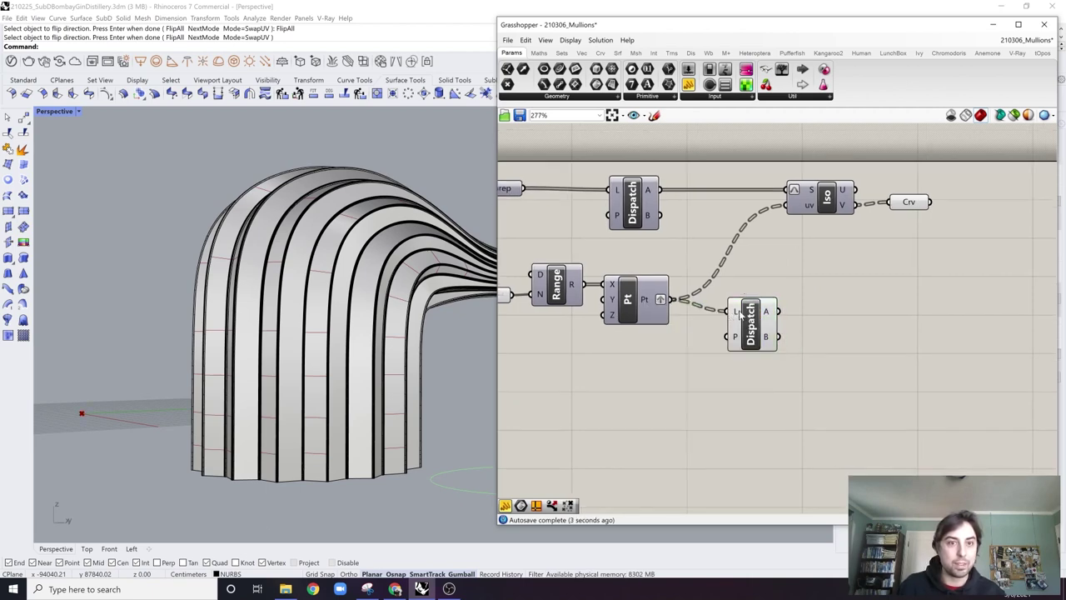
pyautogui.moveTo(766, 313)
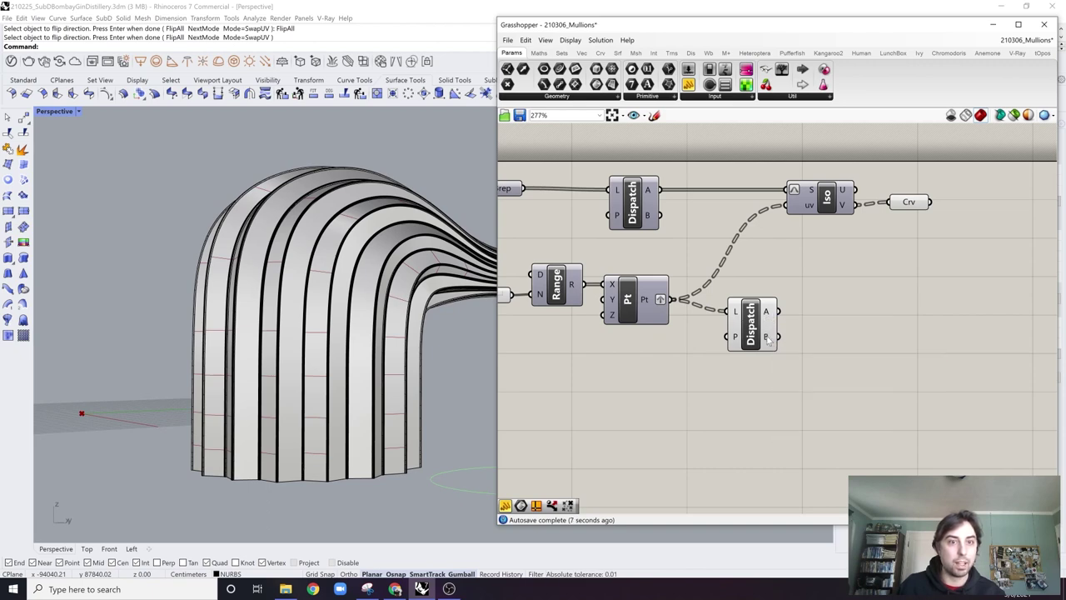
pyautogui.rightClick(650, 303)
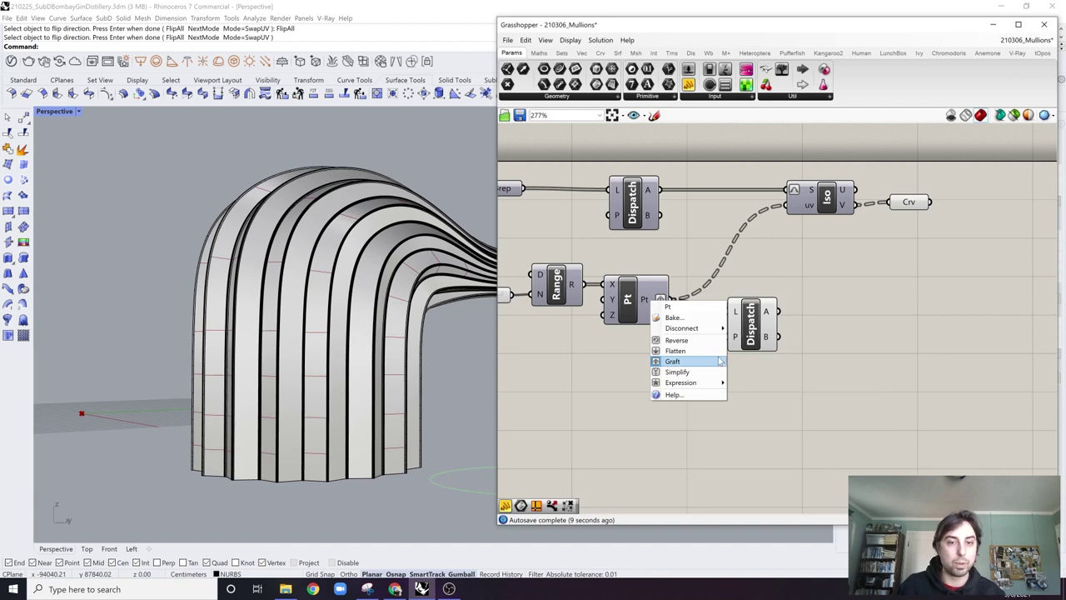
pyautogui.click(691, 359)
pyautogui.rightClick(645, 300)
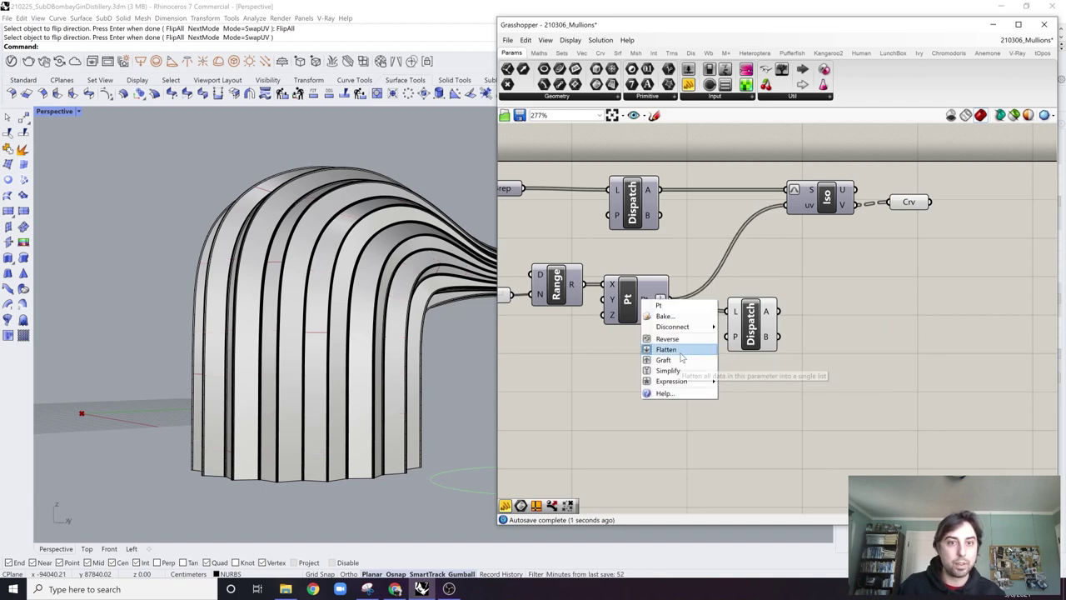
pyautogui.click(683, 355)
# Step: Move the second Dispatch closer to Construct Point and disconnect the points from the Iso component's uv input
pyautogui.moveTo(751, 319); pyautogui.dragTo(723, 307)
pyautogui.rightClick(798, 211)
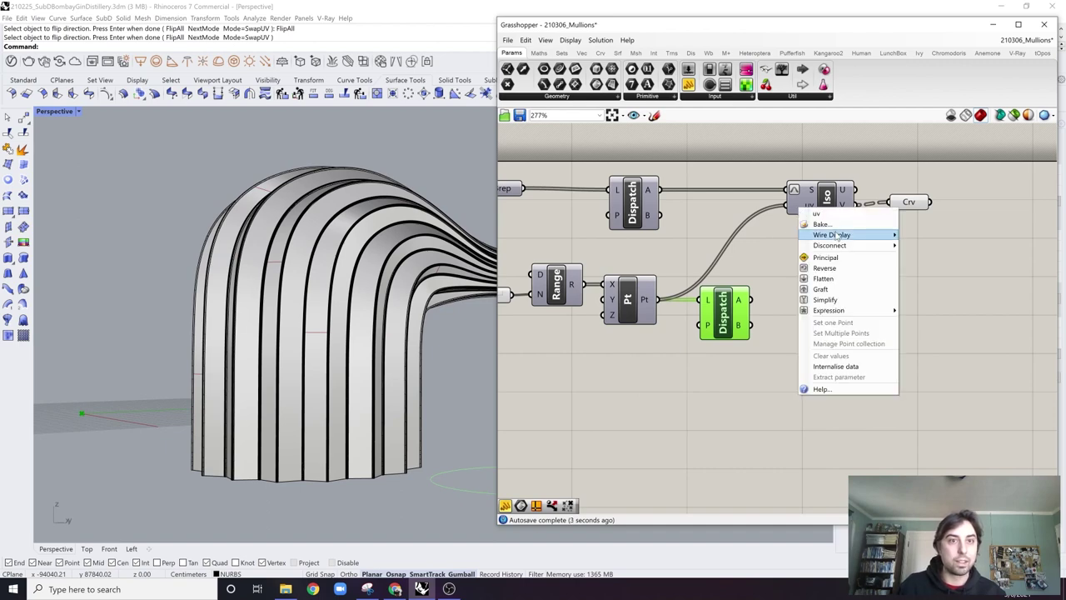
pyautogui.click(914, 248)
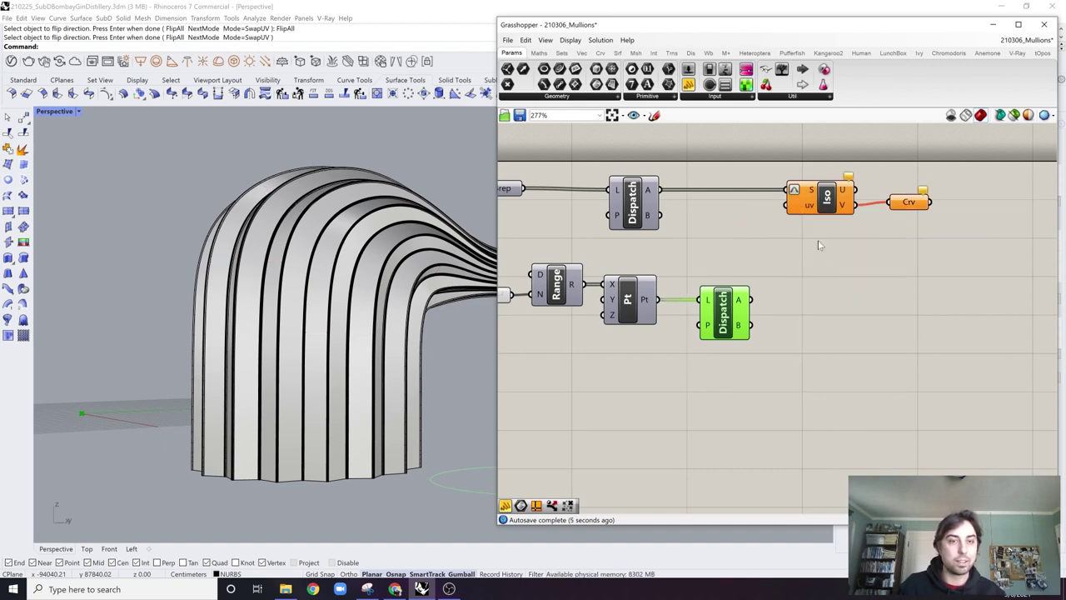
# Step: Graft both the A and B outputs of the second Dispatch component
pyautogui.click(817, 242)
pyautogui.moveTo(726, 306); pyautogui.dragTo(717, 305)
pyautogui.click(836, 284)
pyautogui.moveTo(802, 278); pyautogui.dragTo(773, 280, button='right')
pyautogui.rightClick(701, 302)
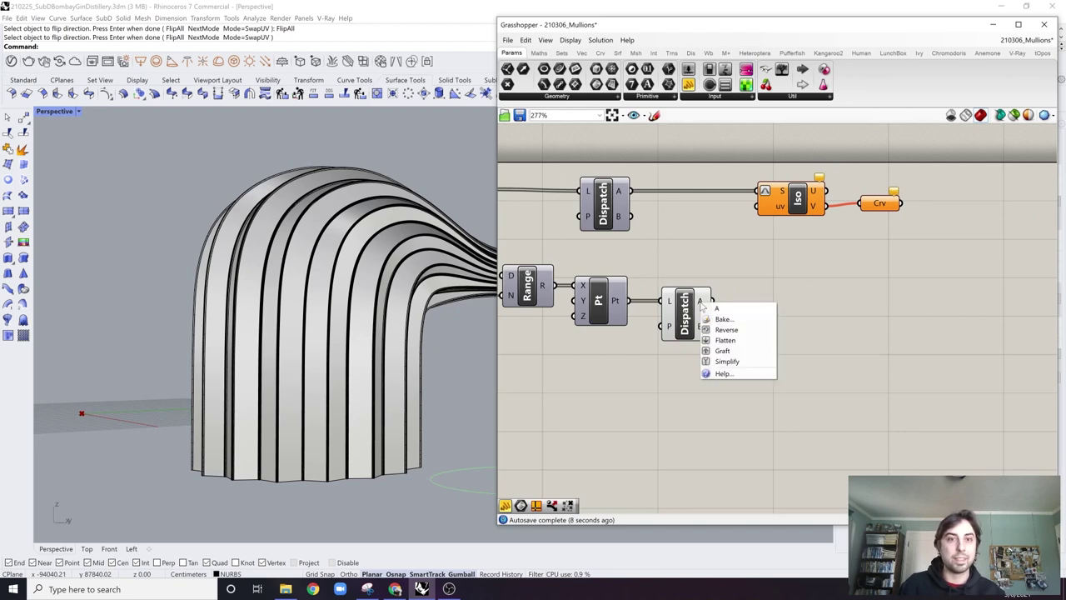
pyautogui.click(731, 351)
pyautogui.rightClick(702, 329)
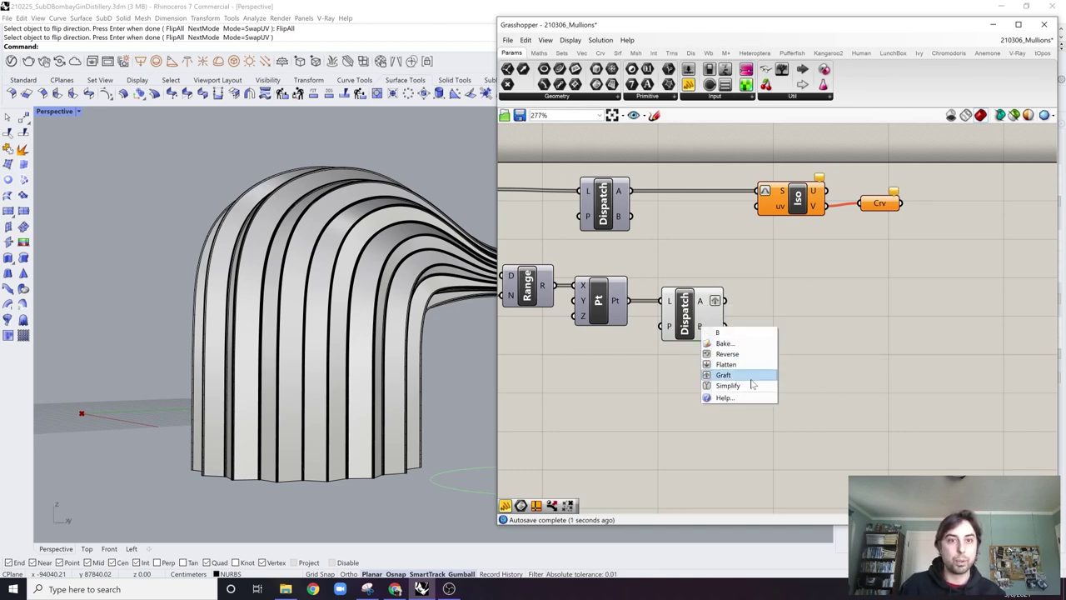
pyautogui.click(731, 377)
pyautogui.scroll(-1, 766, 323)
# Step: Connect the A output of the second Dispatch to the uv input of the Iso component
pyautogui.moveTo(791, 215); pyautogui.dragTo(630, 249)
pyautogui.click(781, 269)
pyautogui.moveTo(937, 221); pyautogui.dragTo(931, 221, button='right')
pyautogui.moveTo(889, 190); pyautogui.dragTo(775, 236)
pyautogui.click(881, 196)
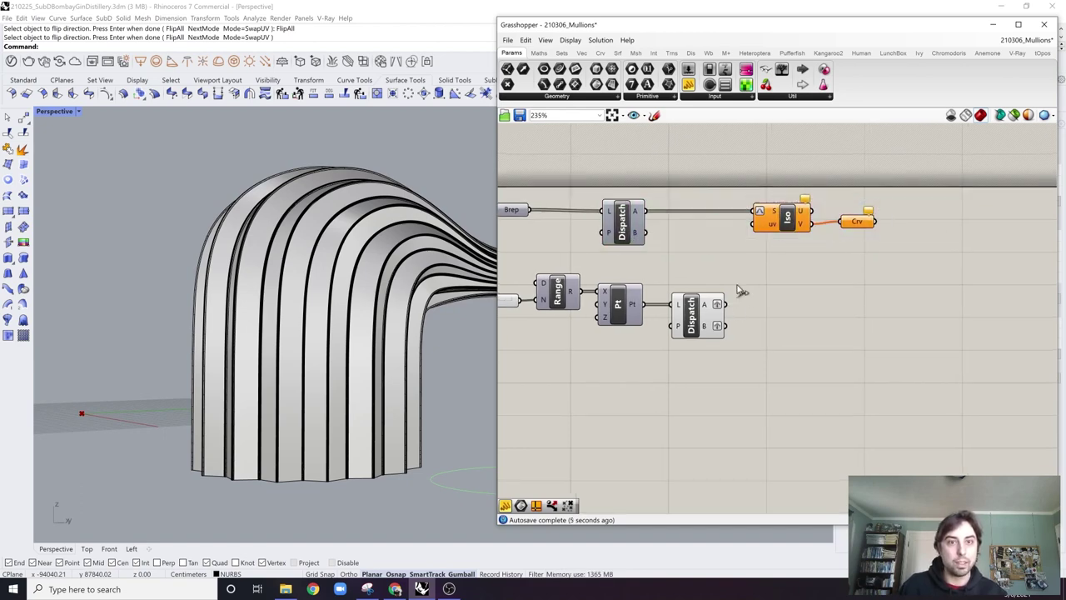
pyautogui.moveTo(726, 303); pyautogui.dragTo(753, 223)
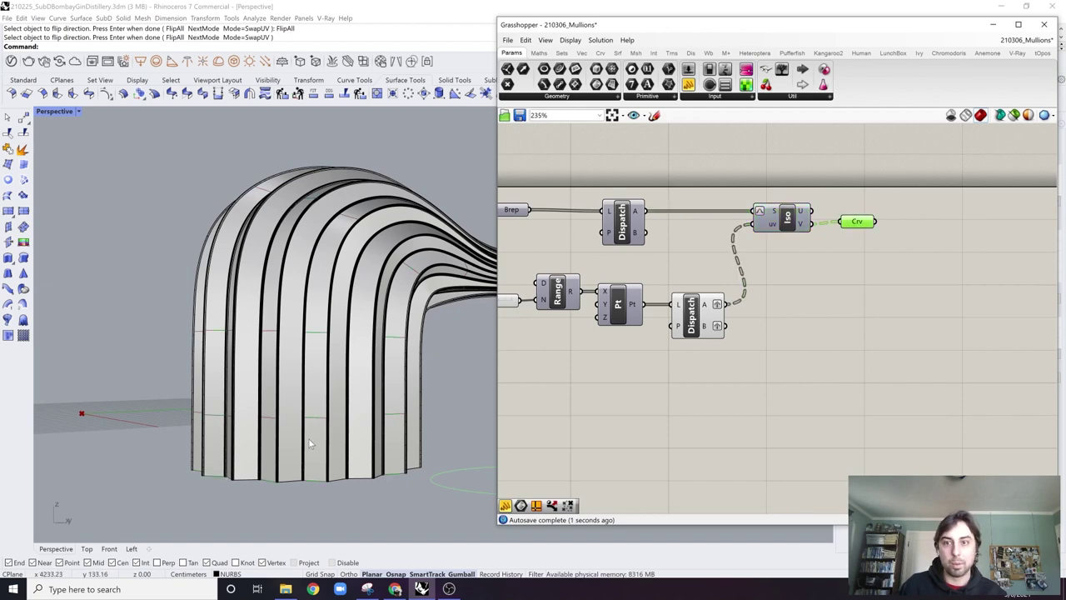
pyautogui.click(803, 300)
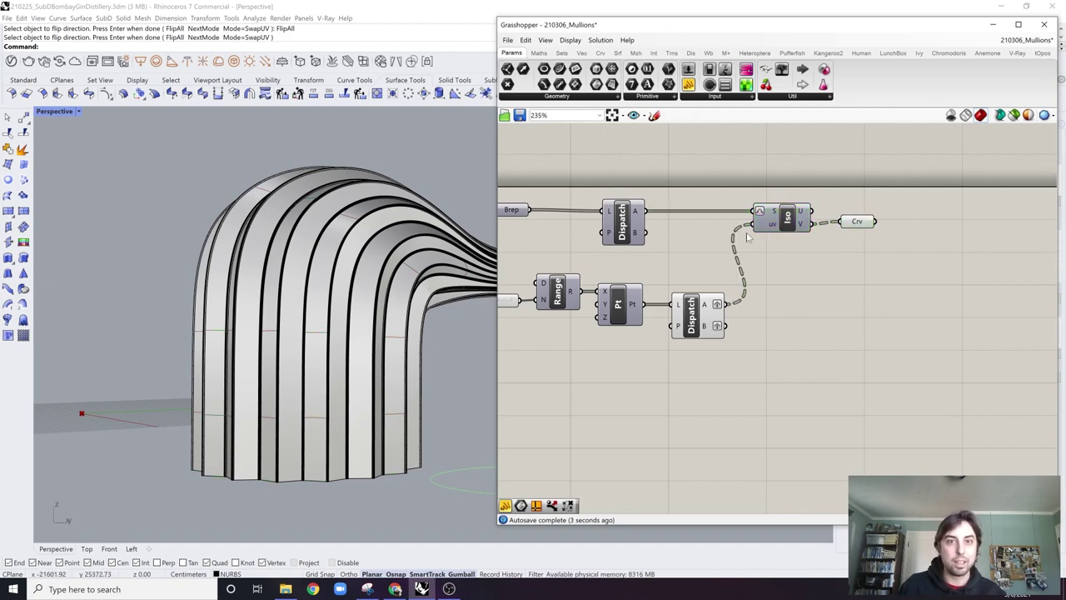
# Step: Duplicate the Iso and Crv components below the originals and feed the copied Iso's S input from the first Dispatch's B output
pyautogui.moveTo(857, 192); pyautogui.dragTo(802, 265)
pyautogui.click(816, 328)
pyautogui.moveTo(645, 234); pyautogui.dragTo(769, 259)
pyautogui.click(623, 226)
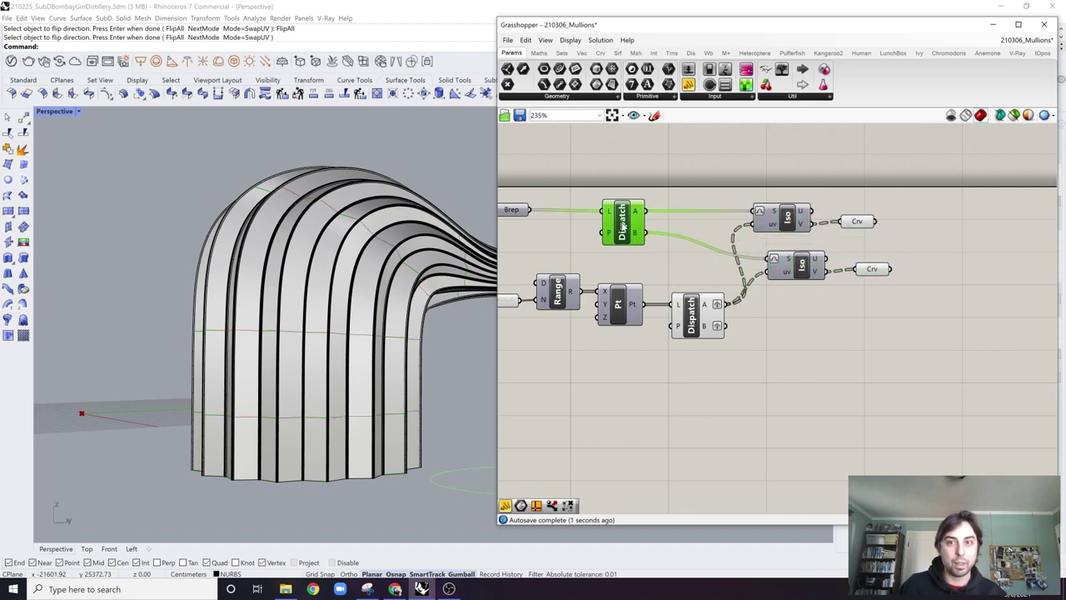
# Step: Replace the second Iso's uv input with the B output of the second Dispatch and highlight its curves
pyautogui.click(744, 307)
pyautogui.moveTo(726, 326); pyautogui.dragTo(775, 271)
pyautogui.click(806, 271)
pyautogui.click(876, 273)
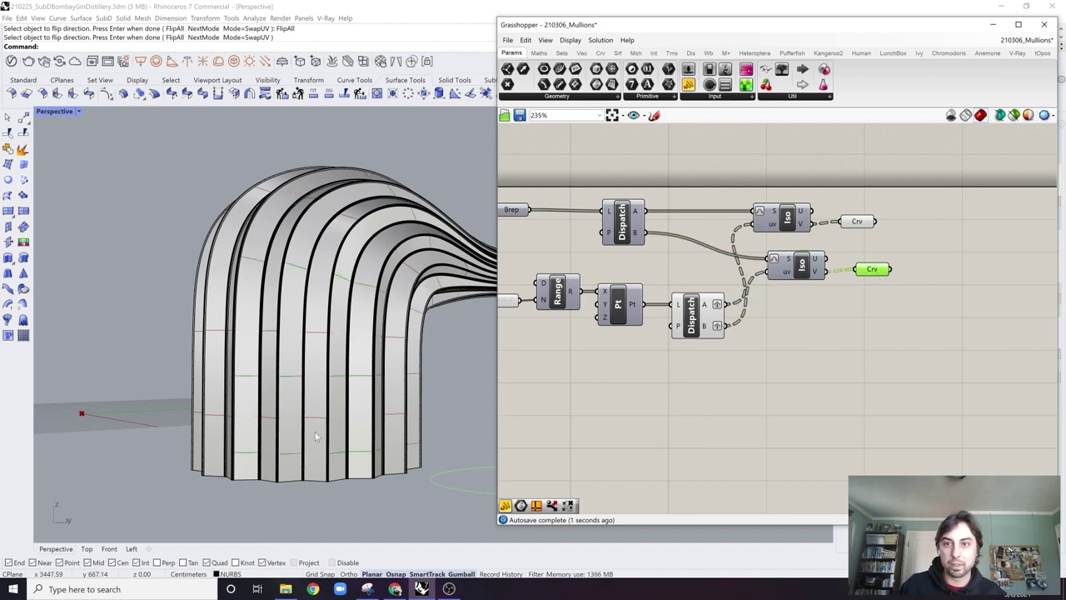
# Step: Inspect the alternating isocurves on the pleats and set the Range component's Steps slider to 18
pyautogui.moveTo(314, 432); pyautogui.dragTo(367, 420, button='right')
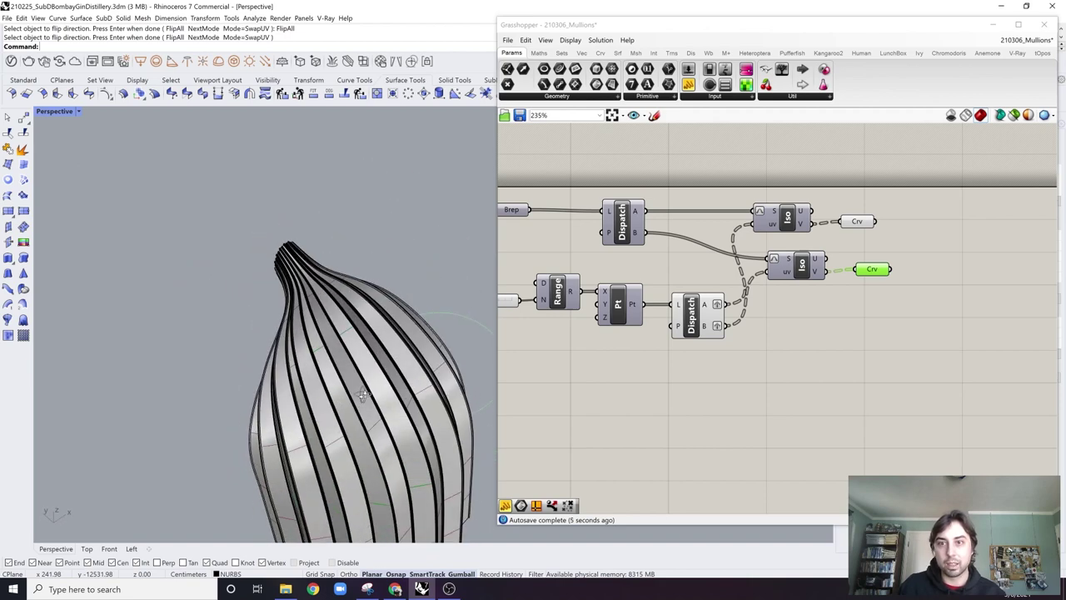
pyautogui.click(421, 342)
pyautogui.scroll(2, 421, 342)
pyautogui.keyDown('shift'); pyautogui.moveTo(423, 366); pyautogui.dragTo(330, 291, button='right'); pyautogui.keyUp('shift')
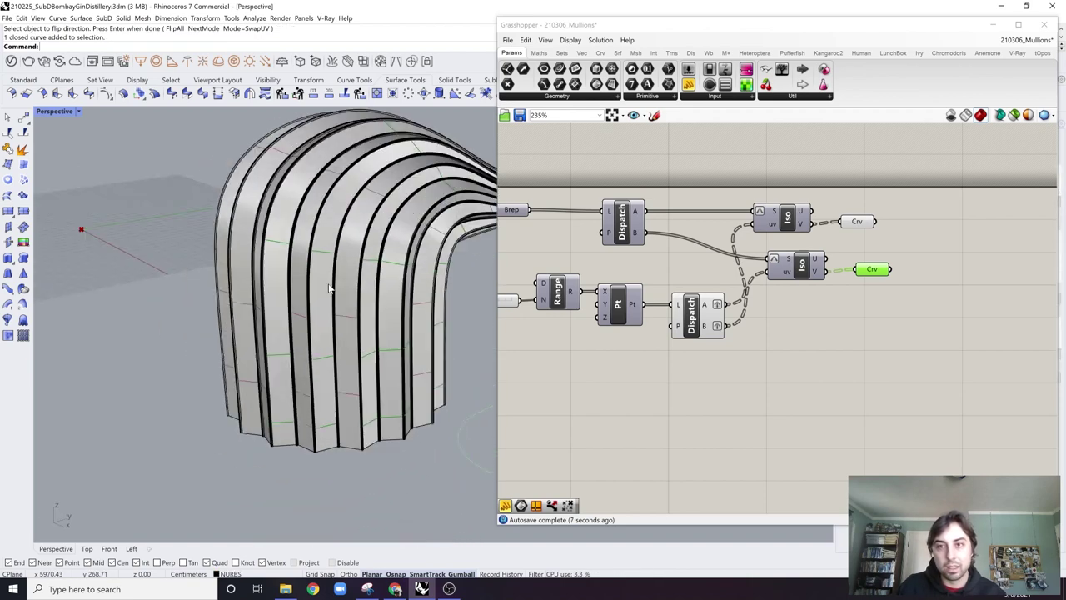
pyautogui.keyDown('shift'); pyautogui.moveTo(421, 237); pyautogui.dragTo(356, 303, button='right'); pyautogui.keyUp('shift')
pyautogui.moveTo(719, 383); pyautogui.dragTo(821, 378, button='right')
pyautogui.scroll(2, 582, 298)
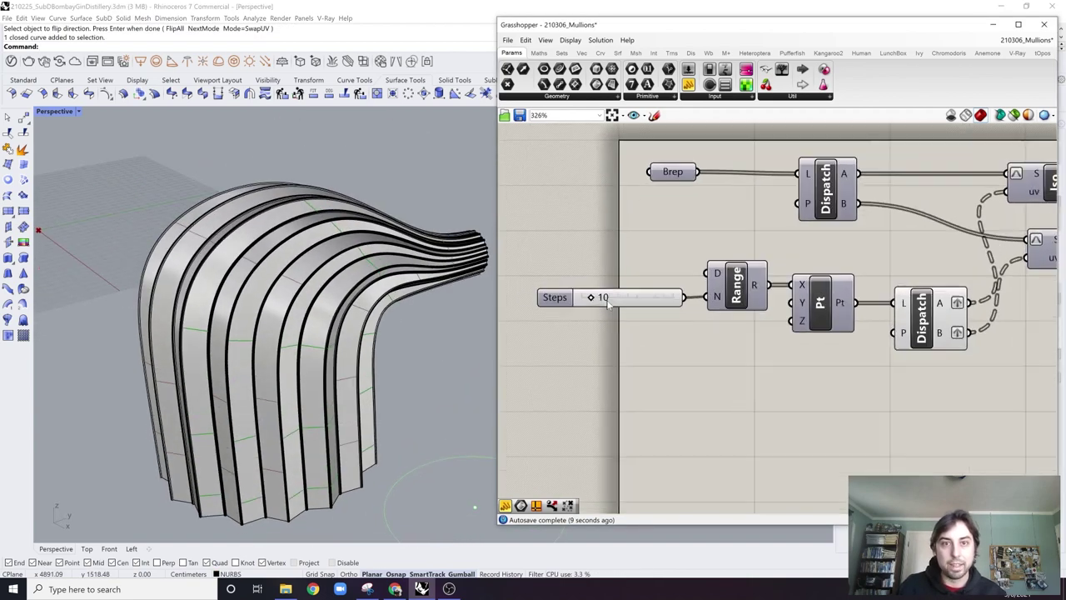
pyautogui.moveTo(592, 298)
pyautogui.mouseDown()
pyautogui.moveTo(614, 300)
pyautogui.moveTo(599, 304)
pyautogui.mouseUp()
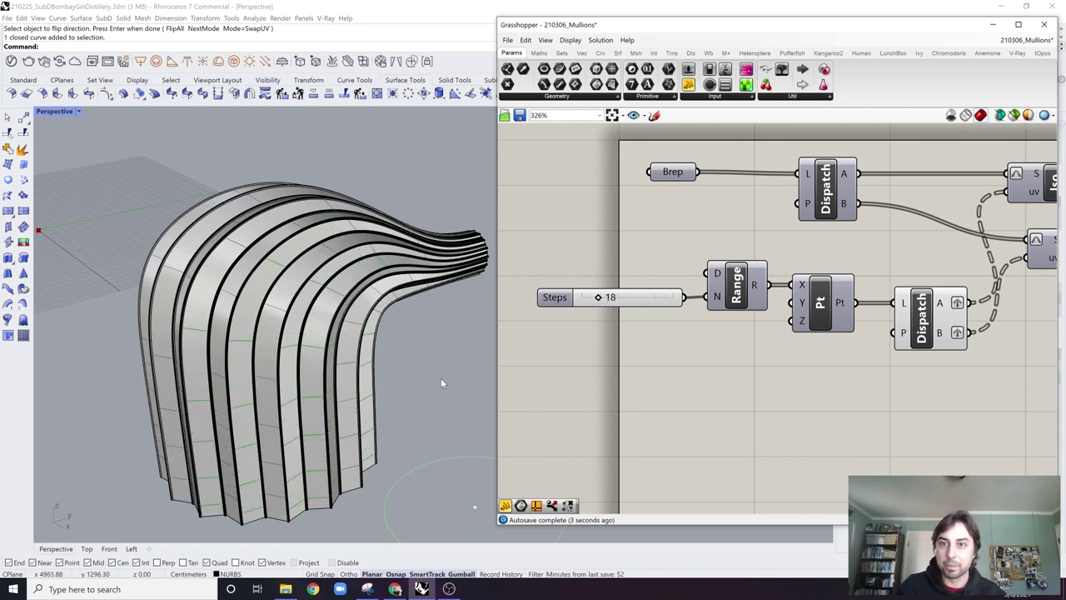
pyautogui.moveTo(442, 383); pyautogui.dragTo(357, 314, button='right')
pyautogui.scroll(2, 343, 307)
# Step: Add a Merge component and feed the two Crv parameters into its D1 and D2 inputs
pyautogui.moveTo(1051, 315); pyautogui.dragTo(716, 358, button='right')
pyautogui.moveTo(857, 213); pyautogui.dragTo(820, 233)
pyautogui.moveTo(818, 233); pyautogui.dragTo(844, 236)
pyautogui.doubleClick(975, 238)
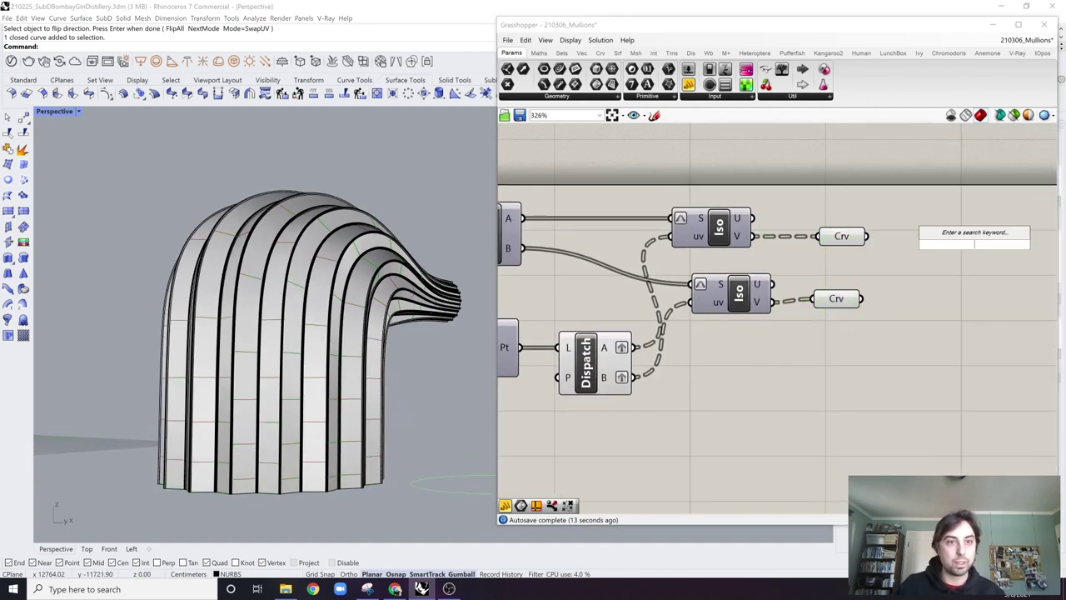
pyautogui.write('merge')
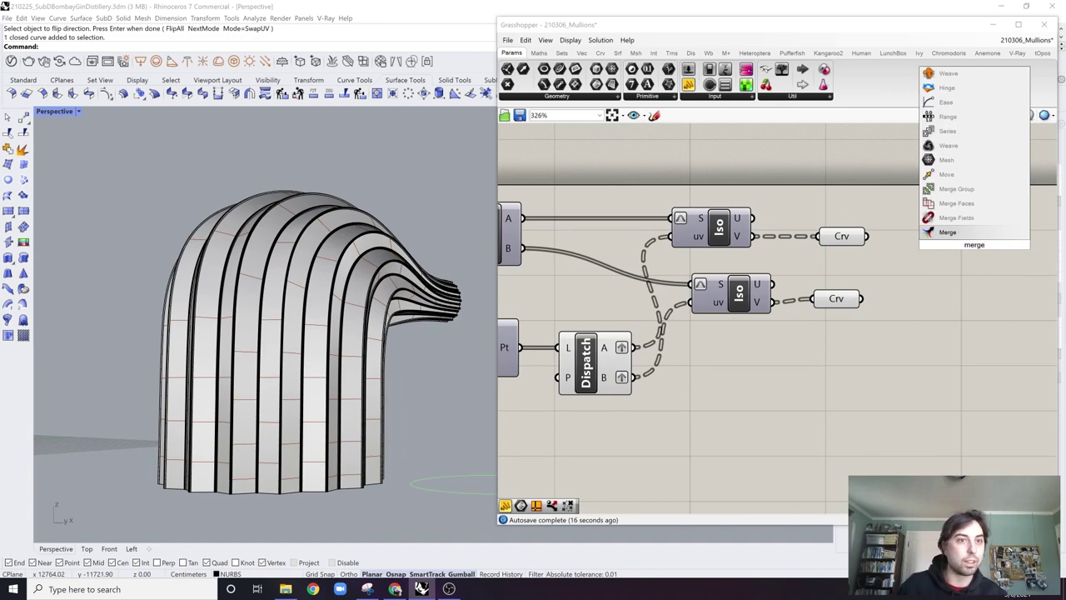
pyautogui.press('Return')
pyautogui.moveTo(867, 236); pyautogui.dragTo(942, 232)
pyautogui.moveTo(867, 297); pyautogui.dragTo(949, 256)
# Step: Flatten the R output of the Merge component and adjust the component's position
pyautogui.scroll(2, 908, 268)
pyautogui.scroll(1, 905, 271)
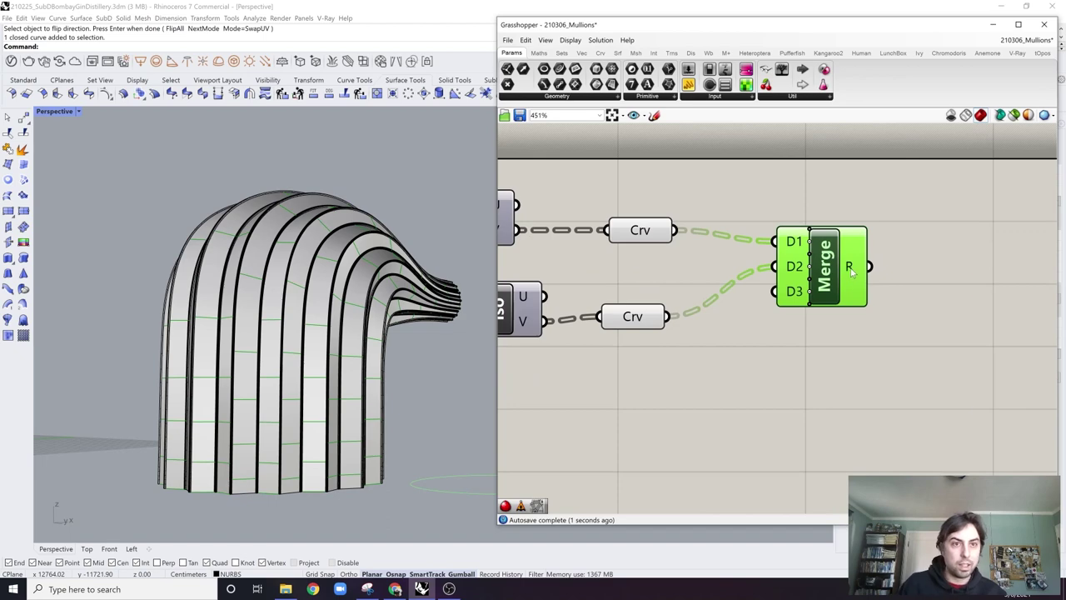
pyautogui.rightClick(852, 269)
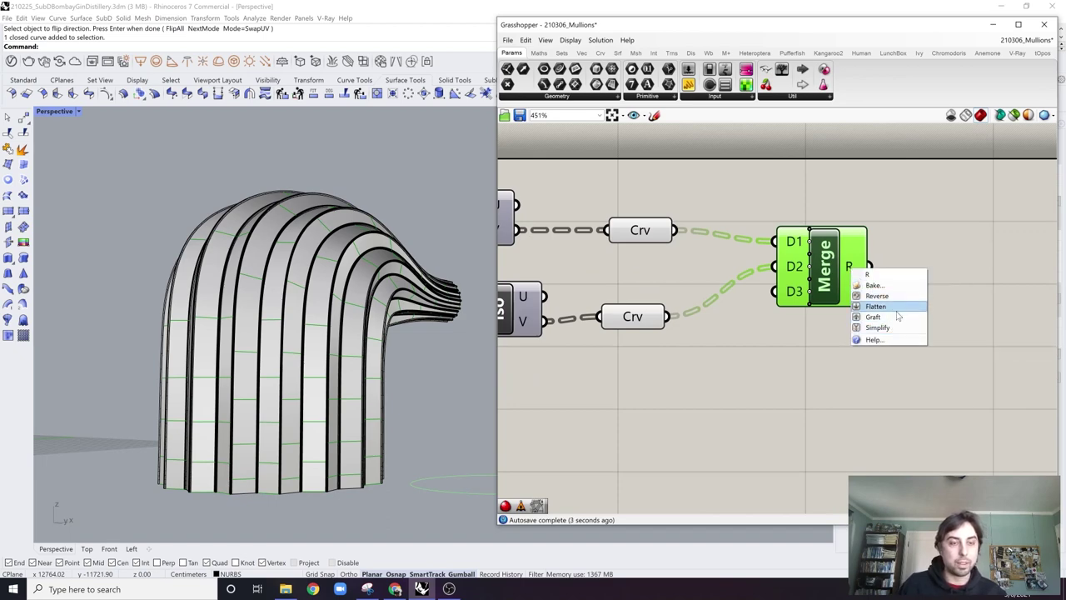
pyautogui.click(897, 308)
pyautogui.moveTo(930, 312); pyautogui.dragTo(842, 327, button='right')
pyautogui.moveTo(768, 290); pyautogui.dragTo(763, 301)
pyautogui.click(829, 314)
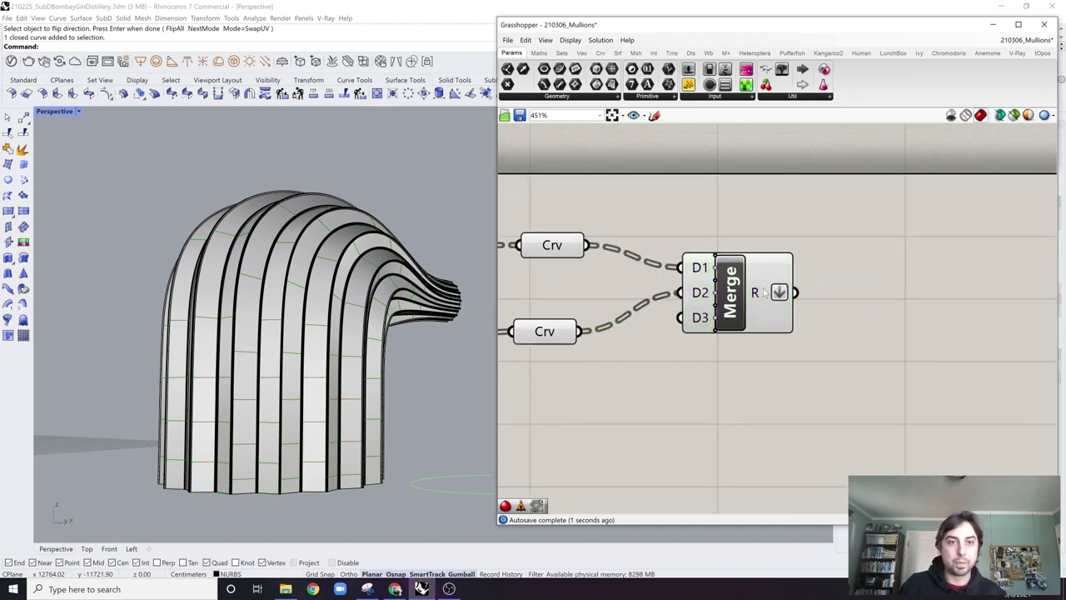
# Step: Add an Extrude component and connect the flattened Merge output to its B input
pyautogui.doubleClick(857, 316)
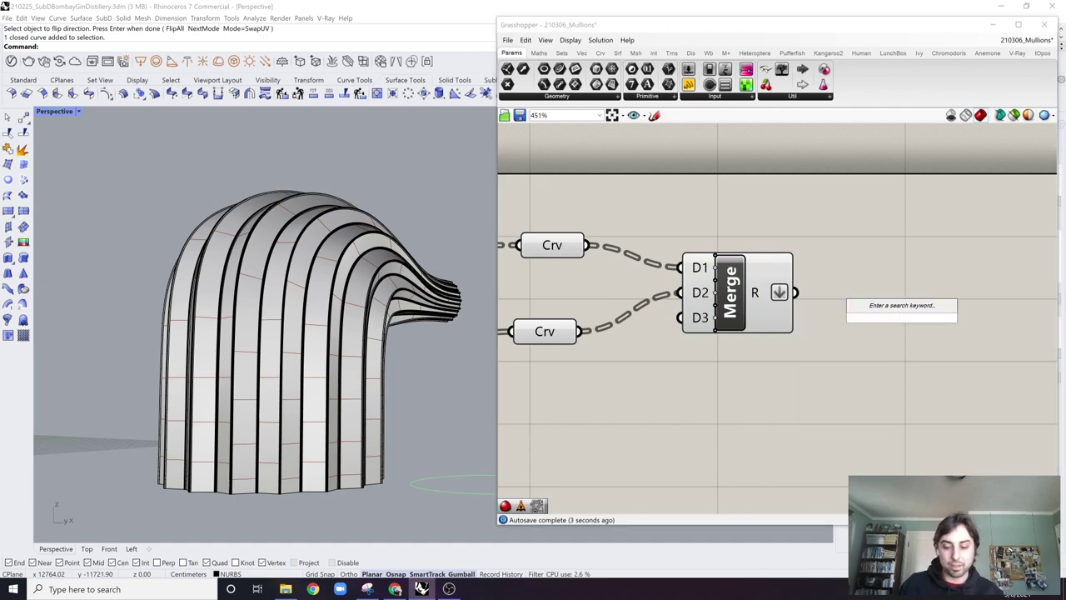
pyautogui.write('extrude')
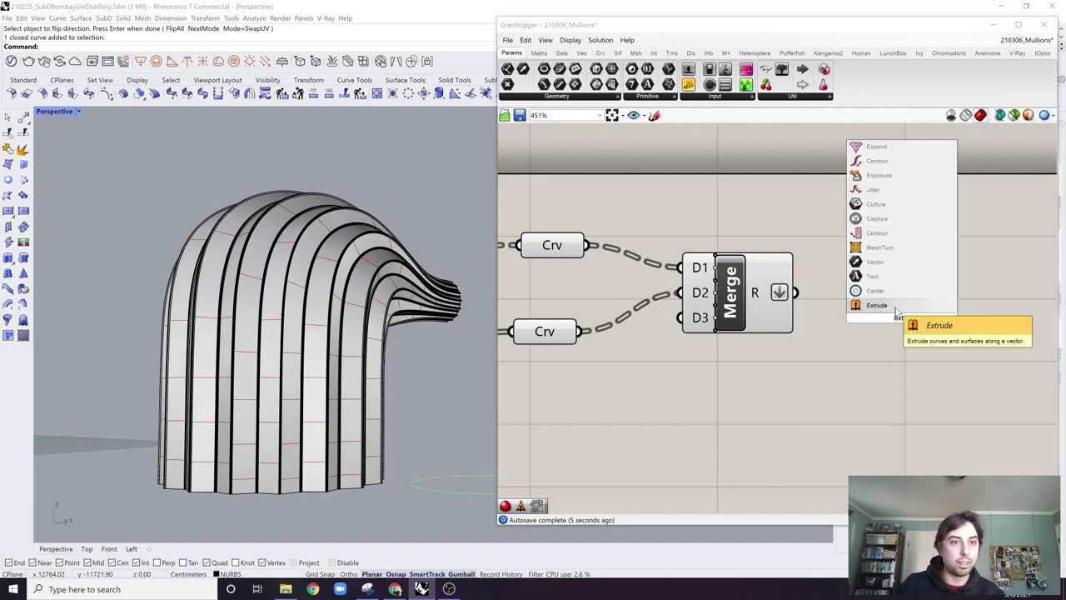
pyautogui.click(896, 308)
pyautogui.moveTo(796, 292); pyautogui.dragTo(859, 304)
pyautogui.moveTo(898, 313); pyautogui.dragTo(957, 302)
pyautogui.moveTo(891, 326); pyautogui.dragTo(848, 333, button='right')
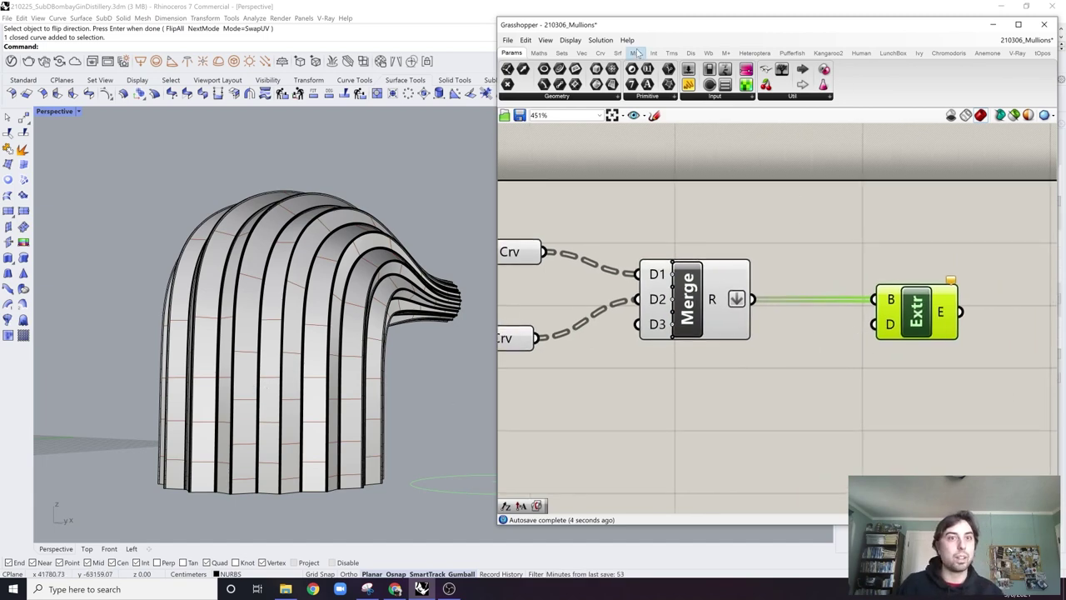
pyautogui.click(851, 336)
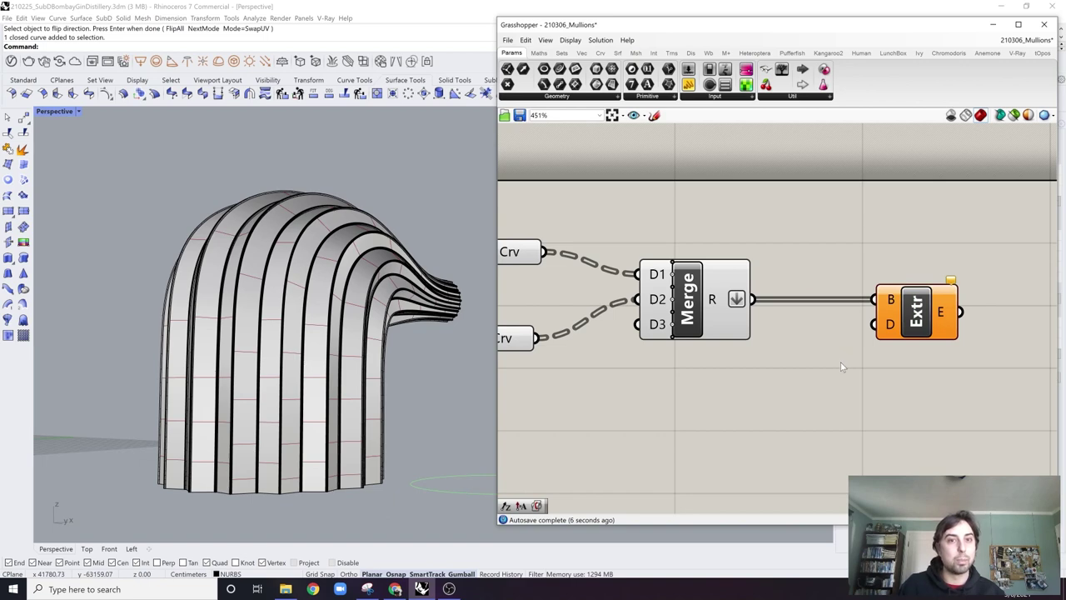
# Step: Create a number slider with a value of 3 and connect it to Extrude's D input
pyautogui.moveTo(911, 330)
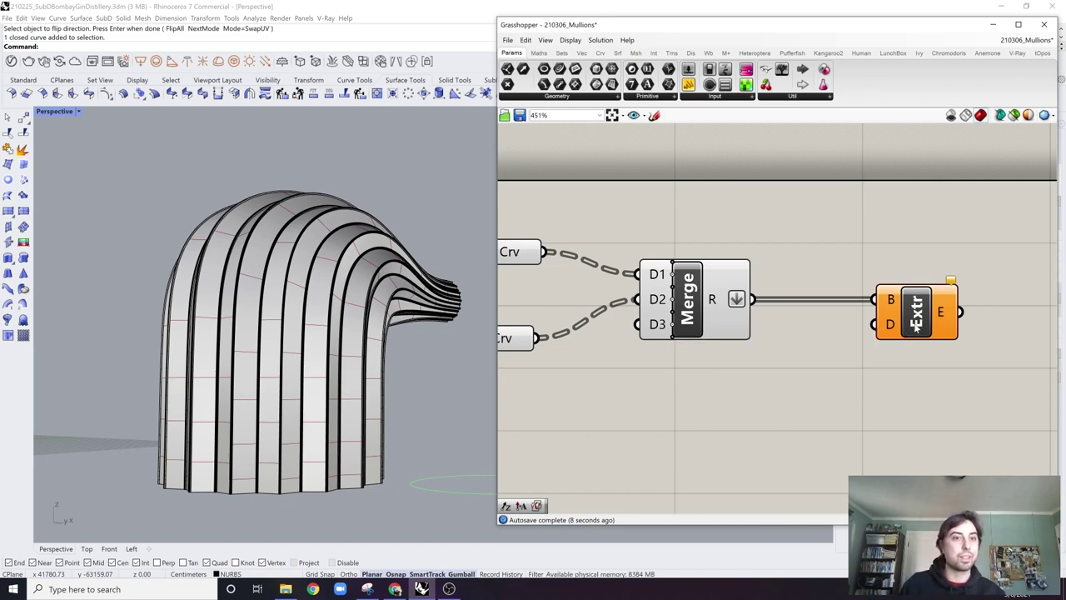
pyautogui.doubleClick(877, 398)
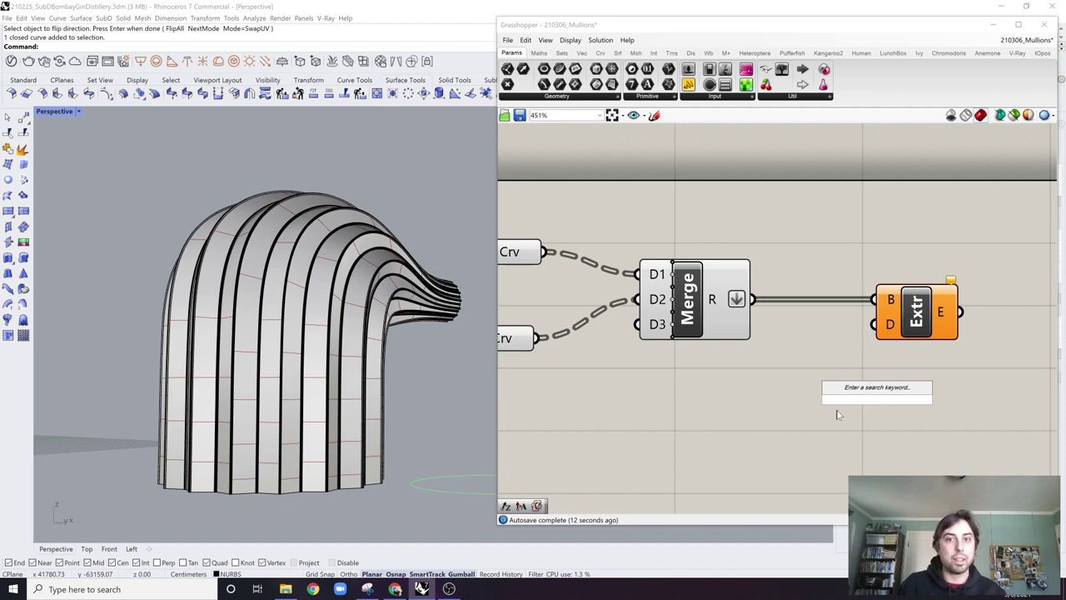
pyautogui.doubleClick(811, 407)
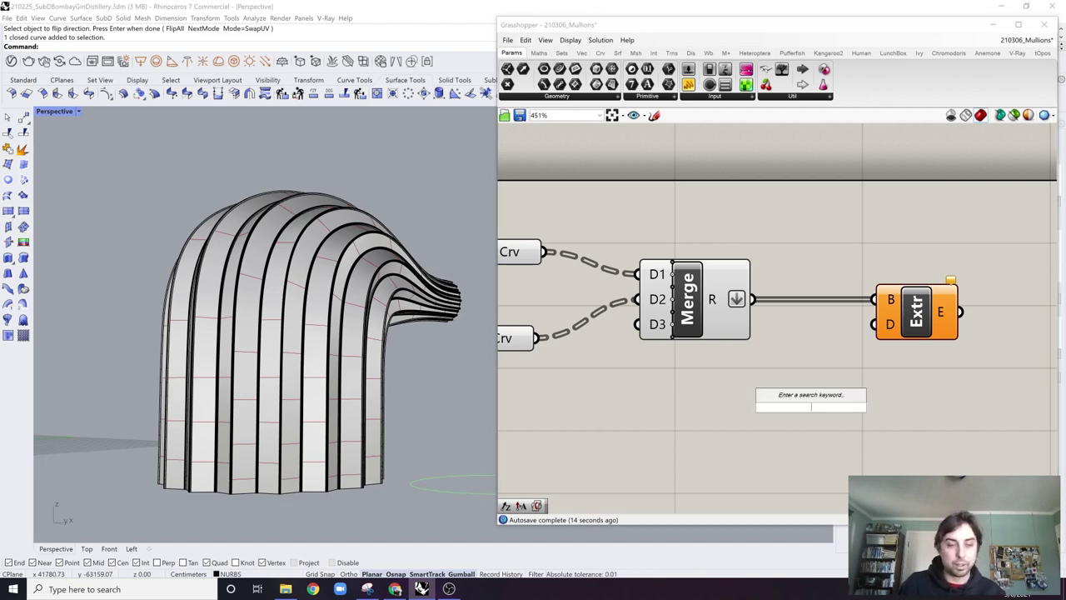
pyautogui.write('3')
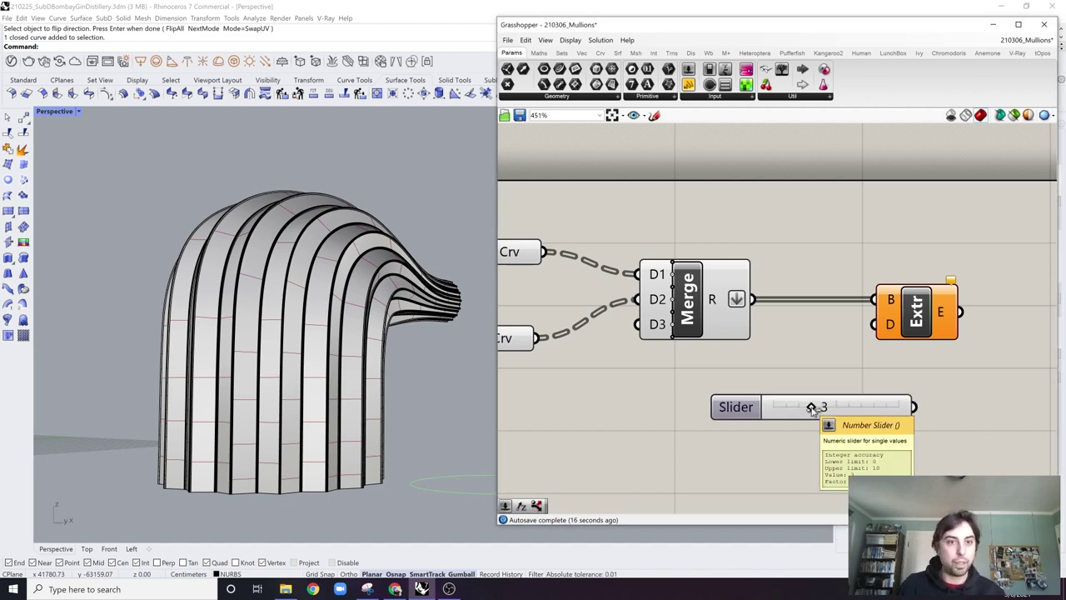
pyautogui.press('Return')
pyautogui.moveTo(933, 406); pyautogui.dragTo(871, 324)
pyautogui.moveTo(970, 355); pyautogui.dragTo(920, 354, button='right')
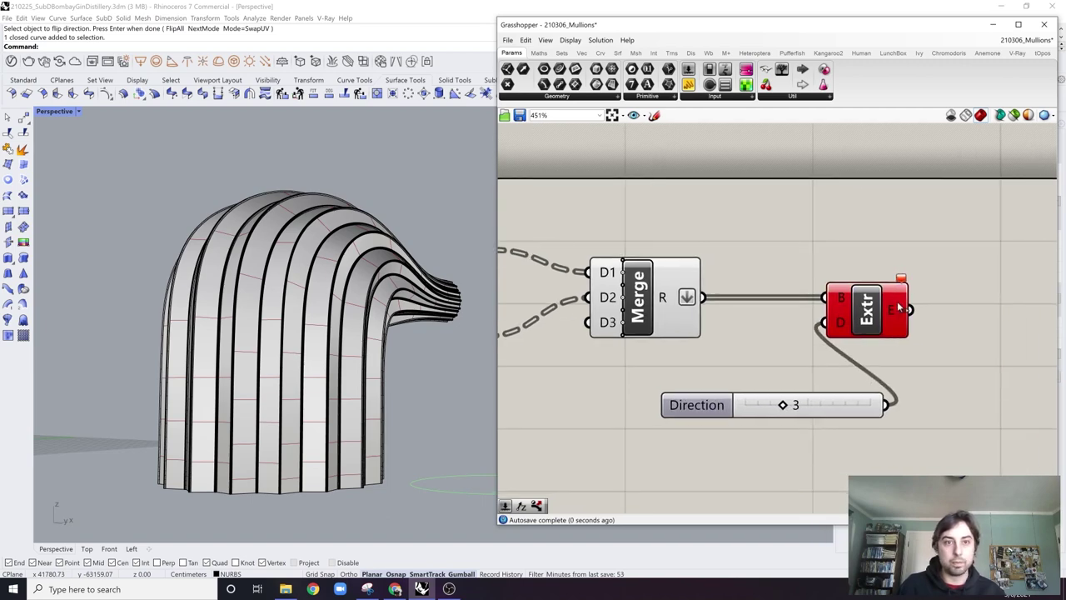
# Step: Insert a Unit Z component, feeding its F input from the slider and sending its V output to Extrude's D input
pyautogui.moveTo(897, 301); pyautogui.dragTo(934, 305)
pyautogui.doubleClick(833, 351)
pyautogui.write('x')
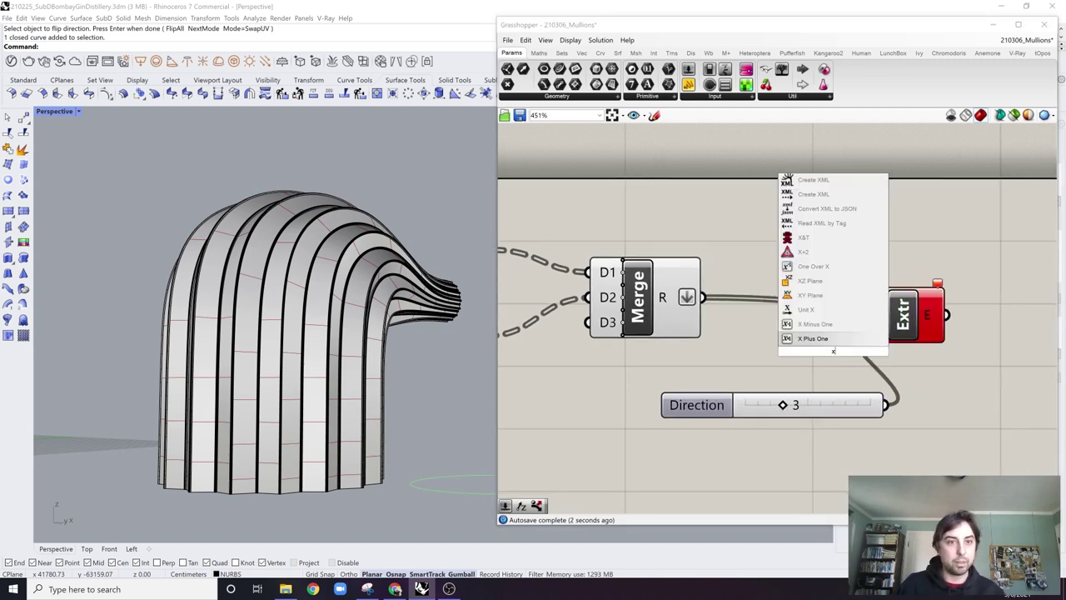
pyautogui.press('BackSpace')
pyautogui.write('z')
pyautogui.click(816, 339)
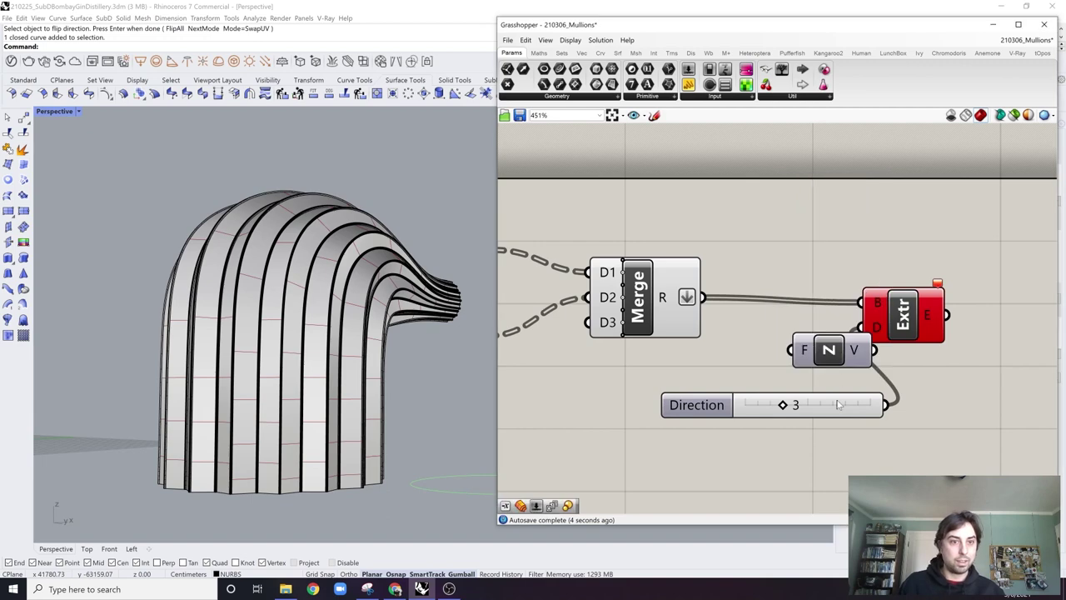
pyautogui.moveTo(838, 402); pyautogui.dragTo(752, 398)
pyautogui.moveTo(827, 363); pyautogui.dragTo(865, 331)
pyautogui.moveTo(913, 342); pyautogui.dragTo(823, 328, button='right')
pyautogui.moveTo(820, 324); pyautogui.dragTo(875, 324)
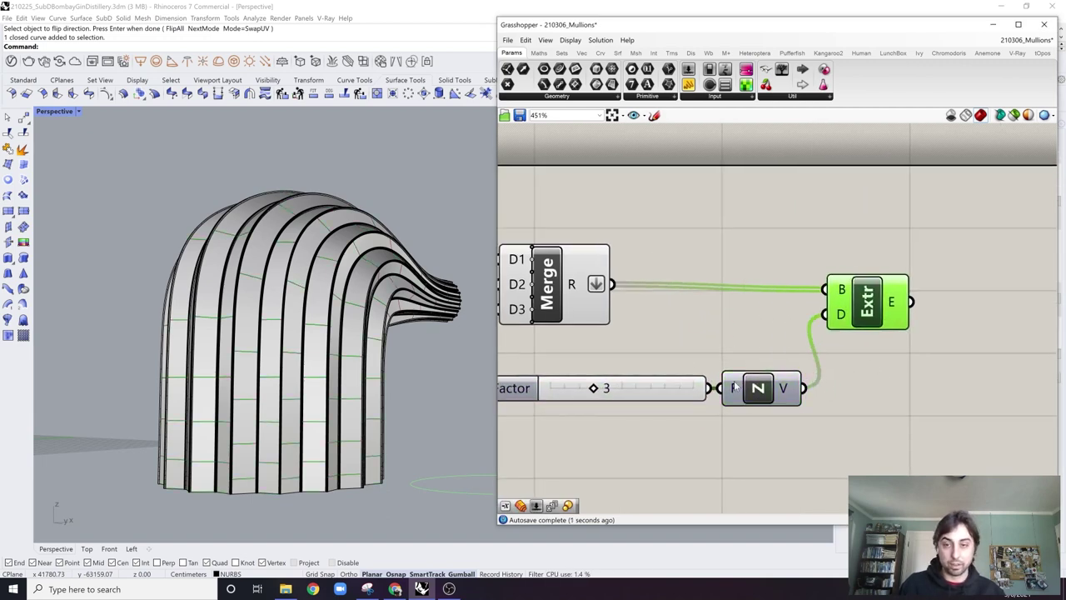
# Step: Inspect the extruded mullions, add an Offset Surface component, and connect Extrude's E output to its S input
pyautogui.scroll(6, 301, 356)
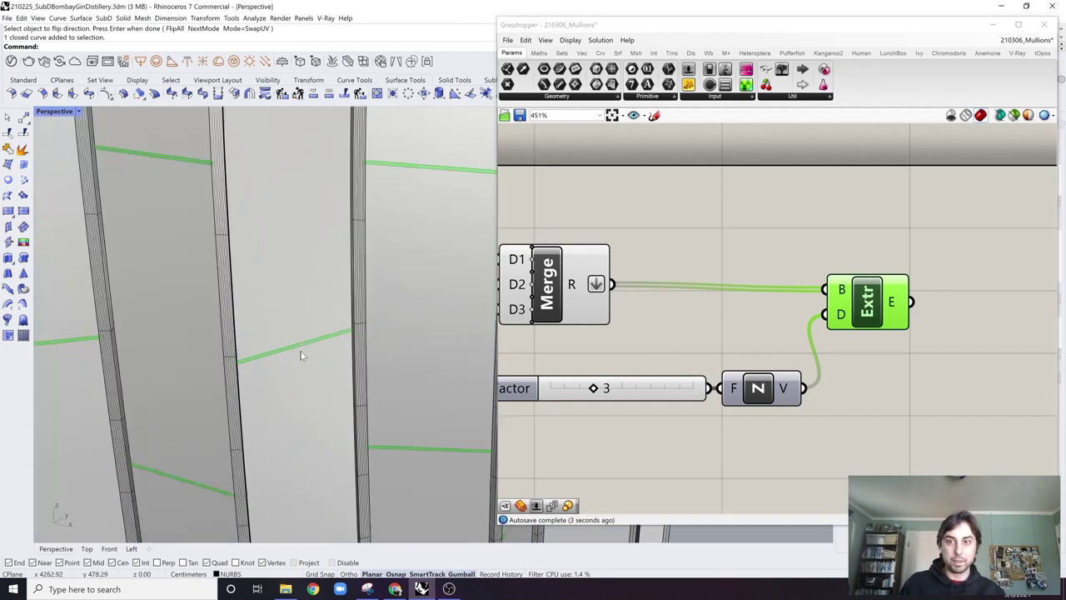
pyautogui.scroll(-4, 301, 357)
pyautogui.scroll(-4, 301, 355)
pyautogui.moveTo(302, 356); pyautogui.dragTo(354, 385, button='right')
pyautogui.scroll(3, 359, 388)
pyautogui.moveTo(880, 360); pyautogui.dragTo(782, 353, button='right')
pyautogui.doubleClick(858, 306)
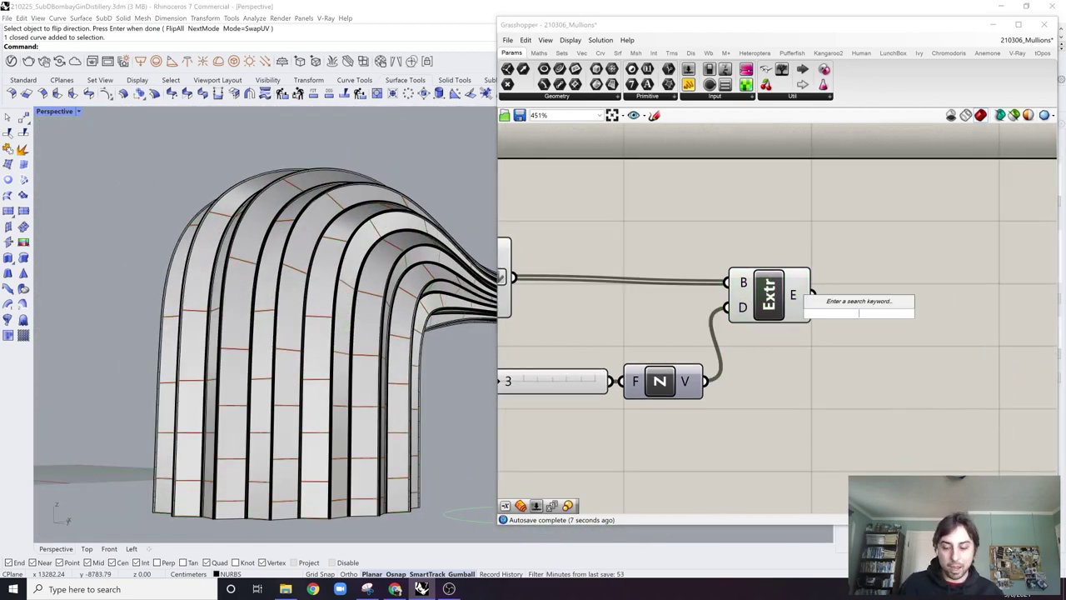
pyautogui.write('off')
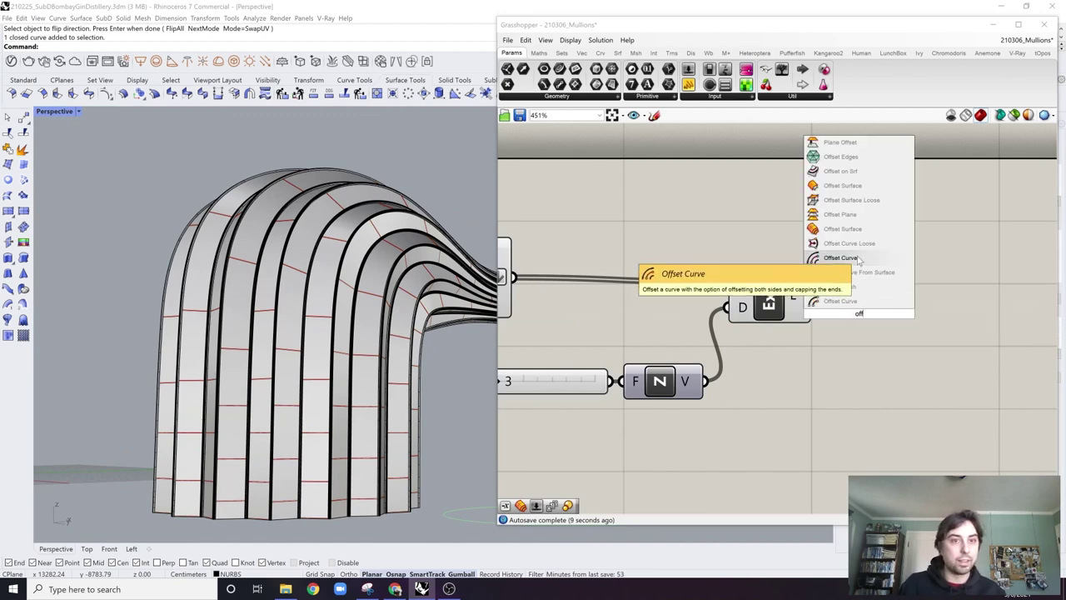
pyautogui.click(856, 232)
pyautogui.moveTo(813, 295); pyautogui.dragTo(927, 329)
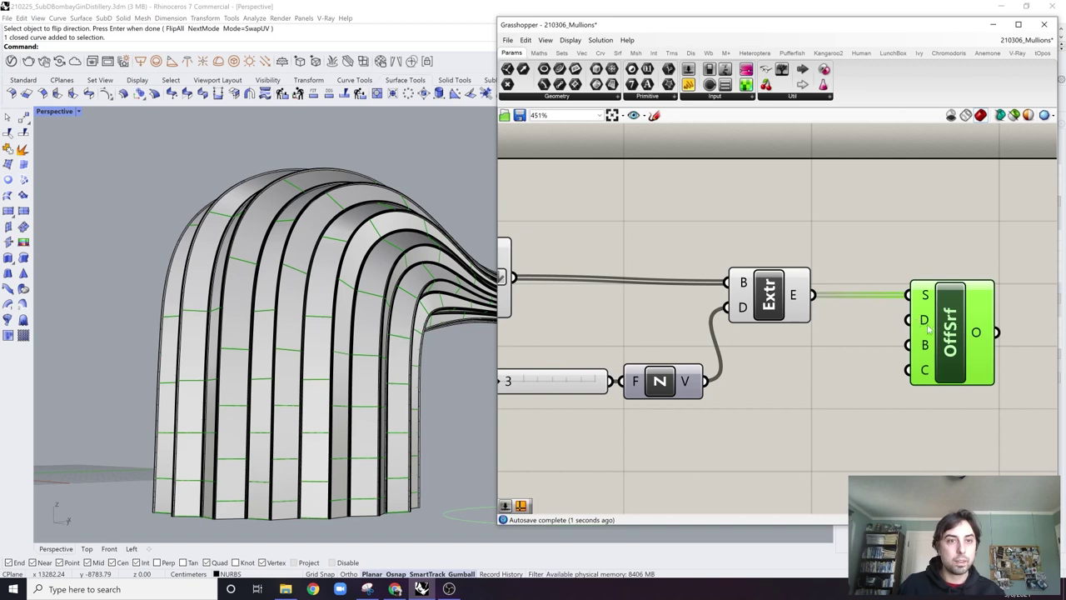
pyautogui.moveTo(923, 325); pyautogui.dragTo(825, 319, button='right')
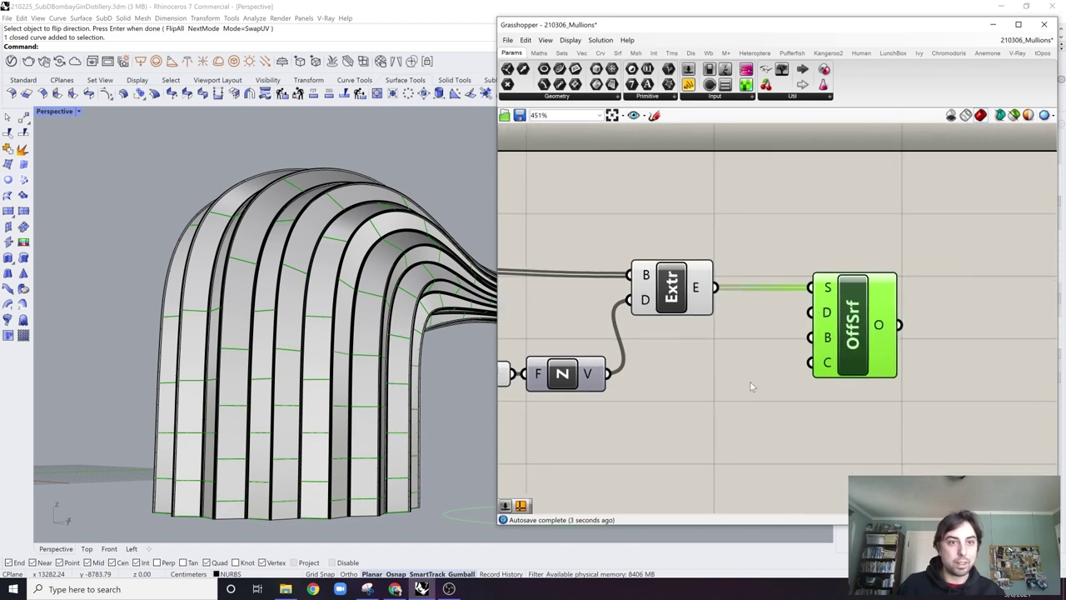
pyautogui.doubleClick(750, 377)
pyautogui.write('3')
pyautogui.press('Return')
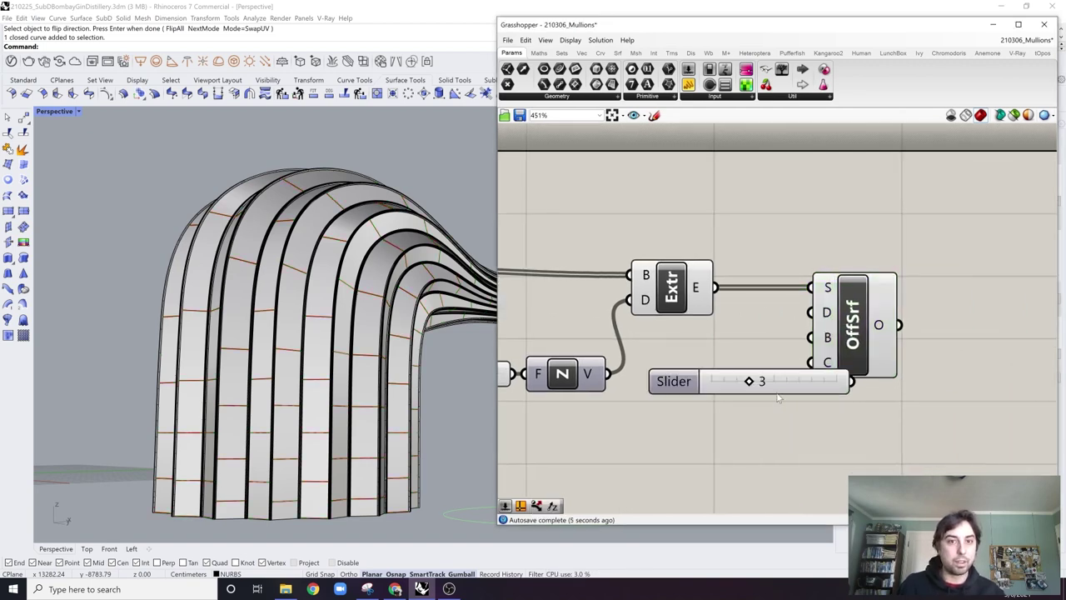
pyautogui.click(771, 388)
pyautogui.scroll(-3, 771, 389)
pyautogui.press('Delete')
# Step: Connect Unit Z's V output to Offset Surface's D input and set Offset Surface's Both Sides option to True
pyautogui.moveTo(624, 381); pyautogui.dragTo(579, 383)
pyautogui.scroll(2, 594, 390)
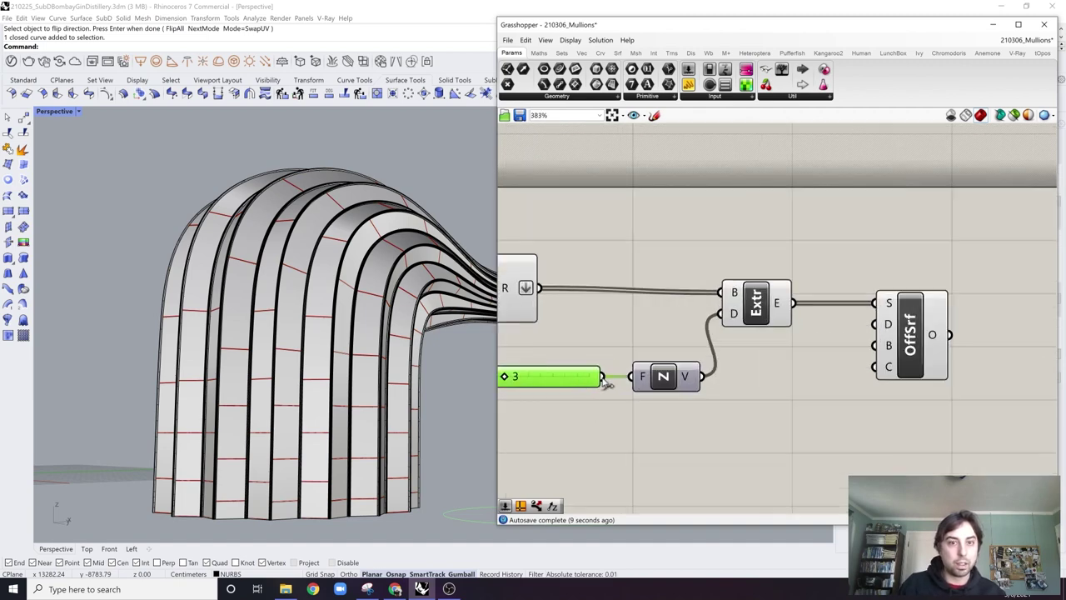
pyautogui.moveTo(702, 376); pyautogui.dragTo(874, 324)
pyautogui.click(919, 335)
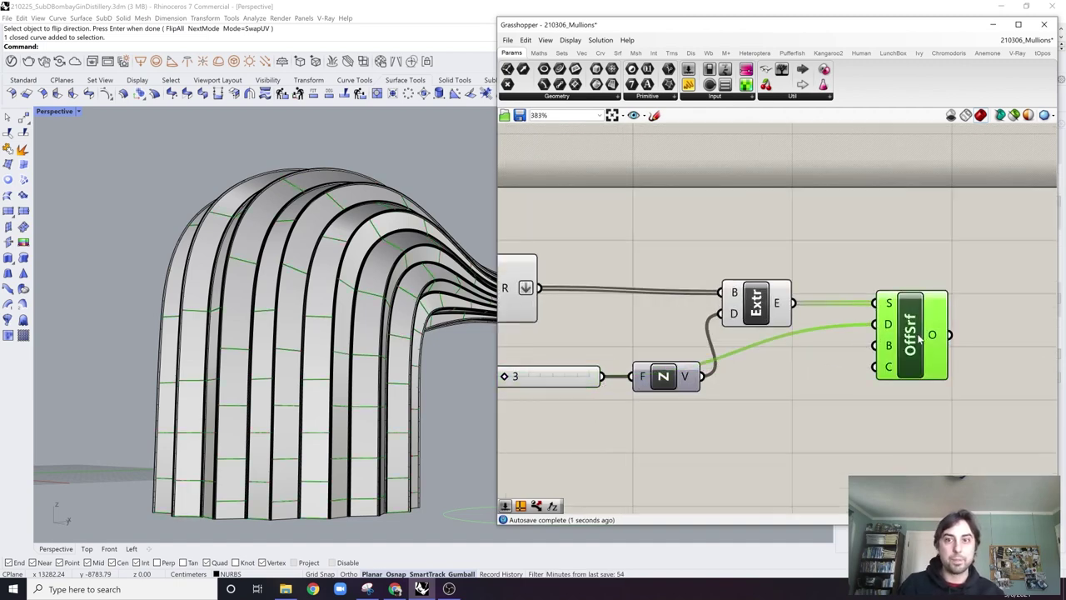
pyautogui.scroll(1, 882, 341)
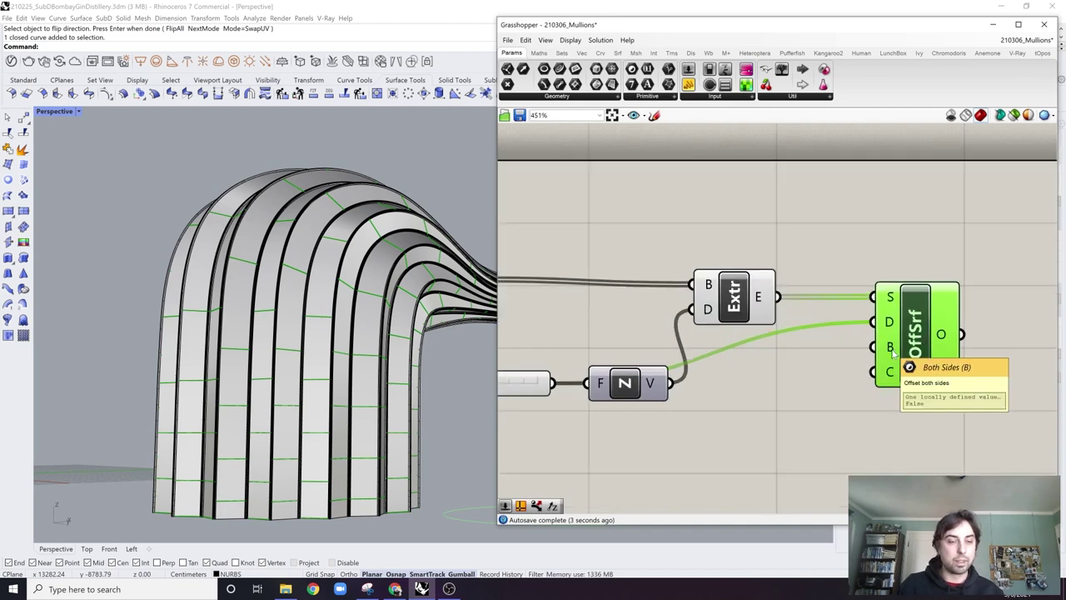
pyautogui.rightClick(894, 353)
pyautogui.moveTo(982, 444)
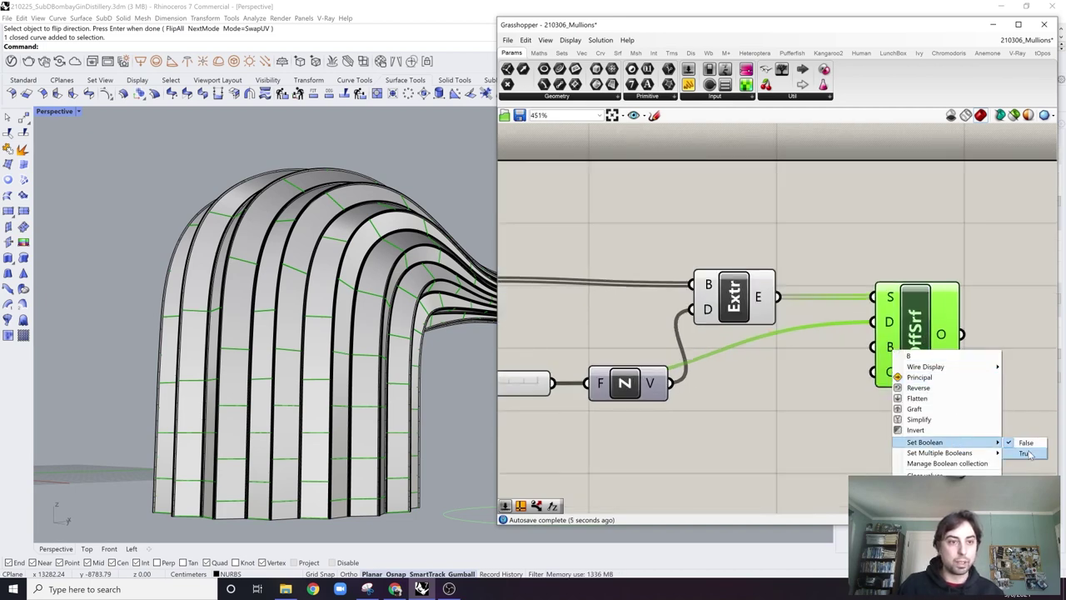
pyautogui.click(1025, 453)
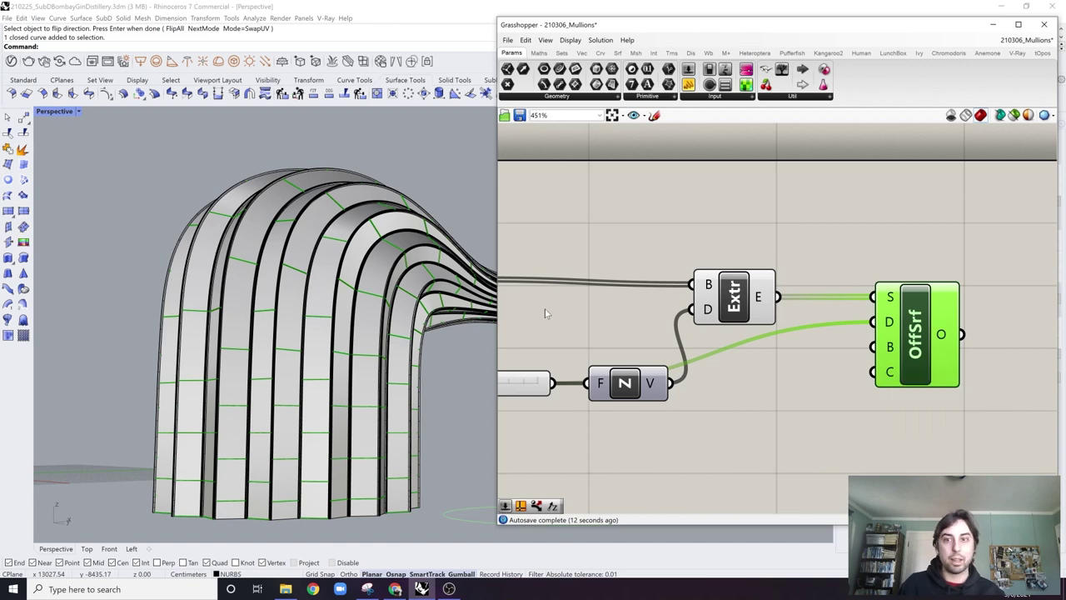
# Step: Bake the Offset Surface mullions onto the NURBS layer under SKETCH
pyautogui.moveTo(221, 351); pyautogui.dragTo(255, 366, button='right')
pyautogui.rightClick(909, 330)
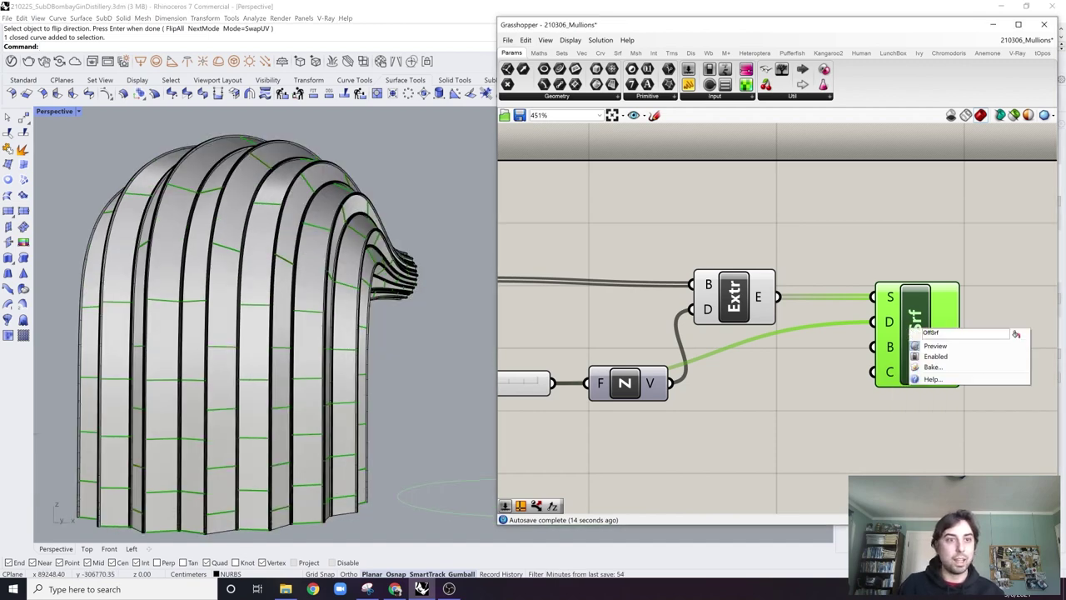
pyautogui.click(972, 367)
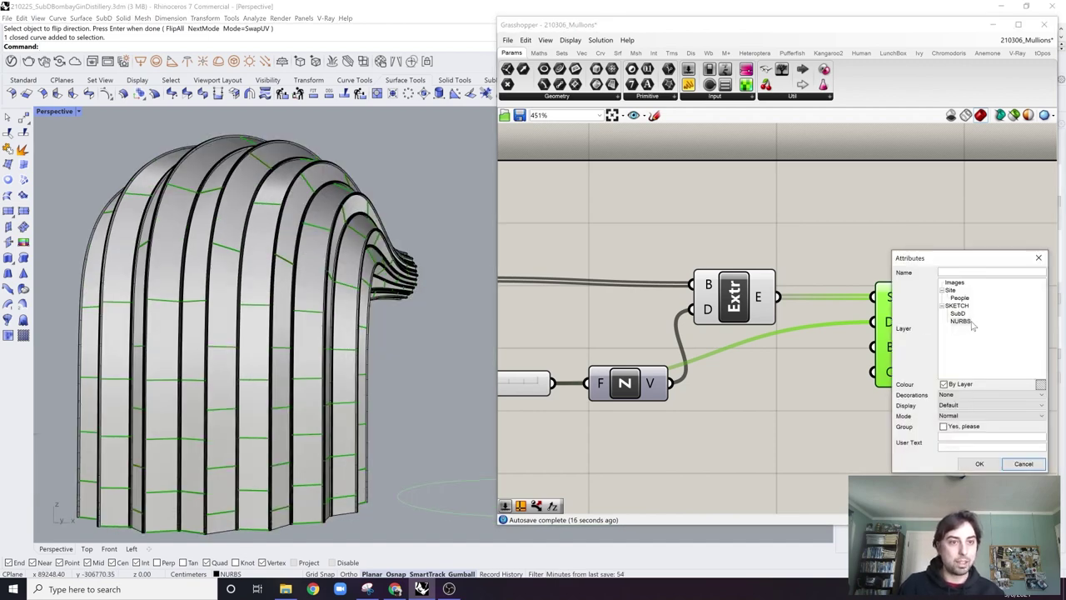
pyautogui.click(960, 321)
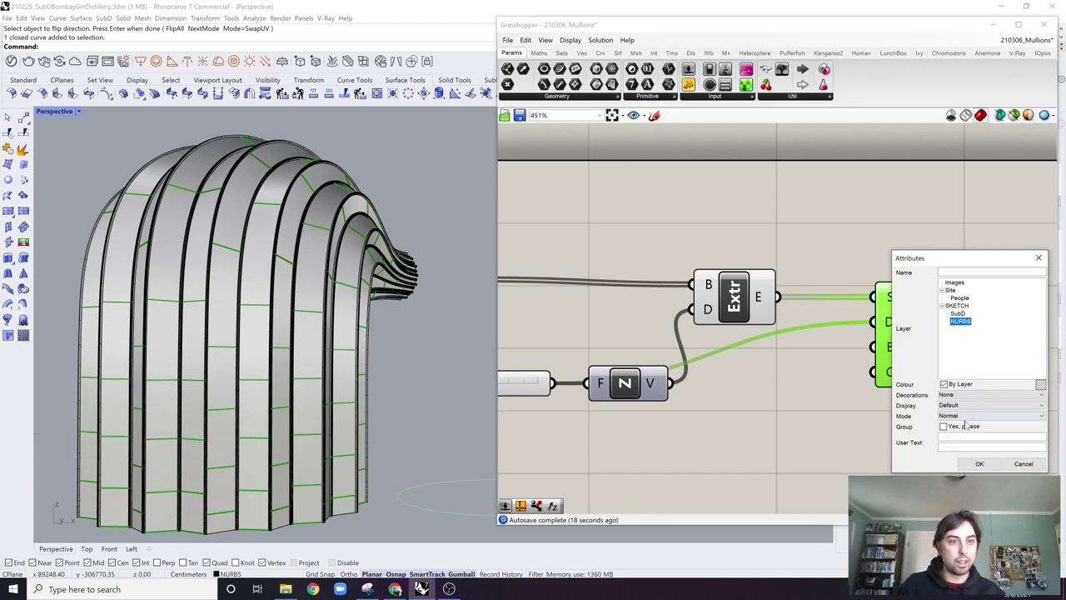
pyautogui.click(979, 463)
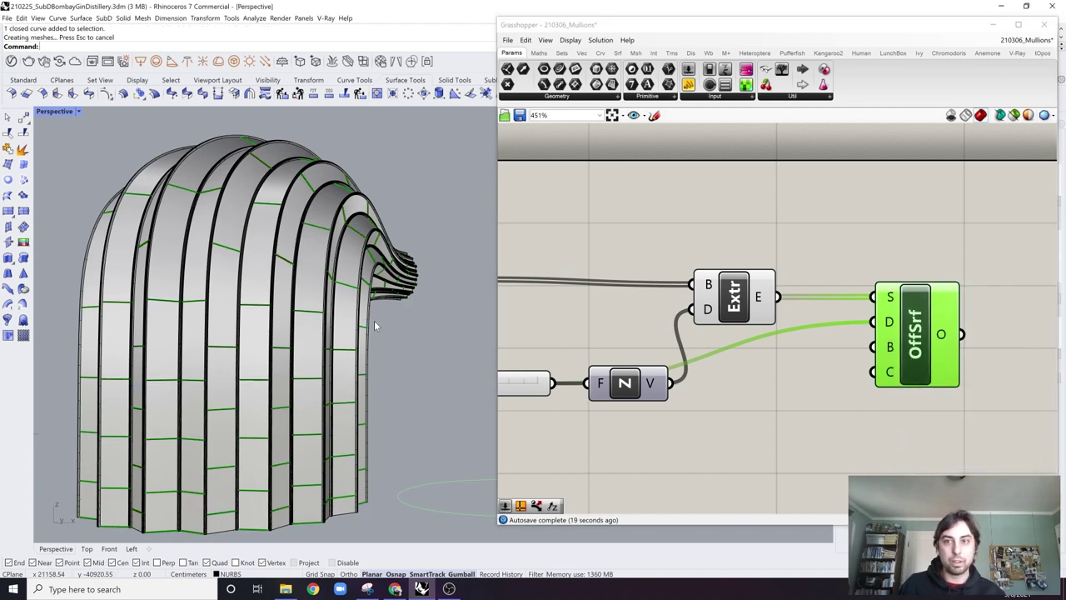
# Step: Review the complete mullion definition from the Brep input to Offset Surface and close the Grasshopper editor
pyautogui.scroll(-6, 707, 232)
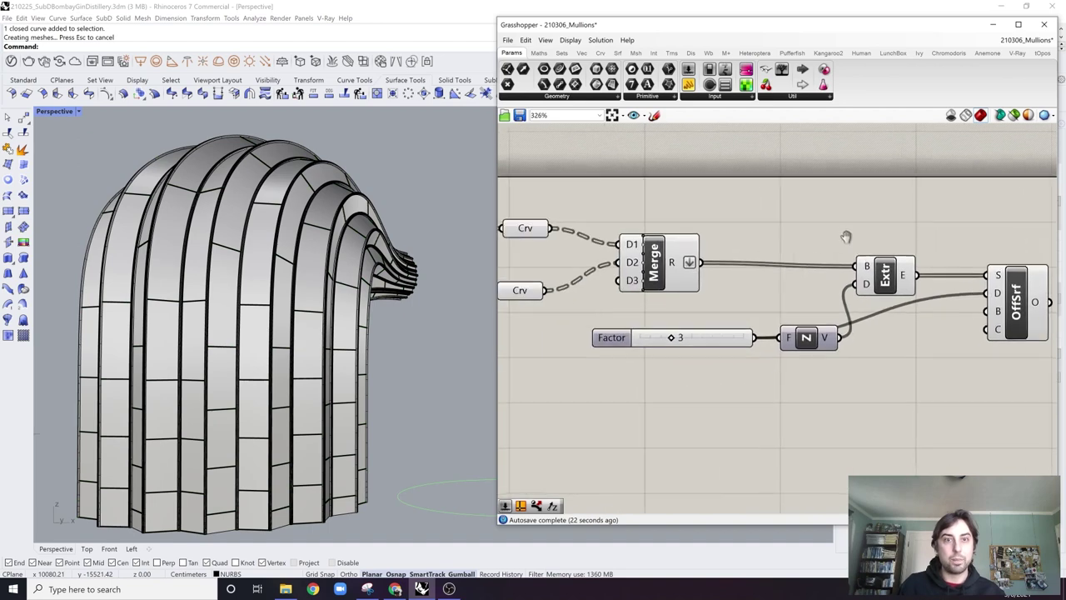
pyautogui.scroll(1, 893, 269)
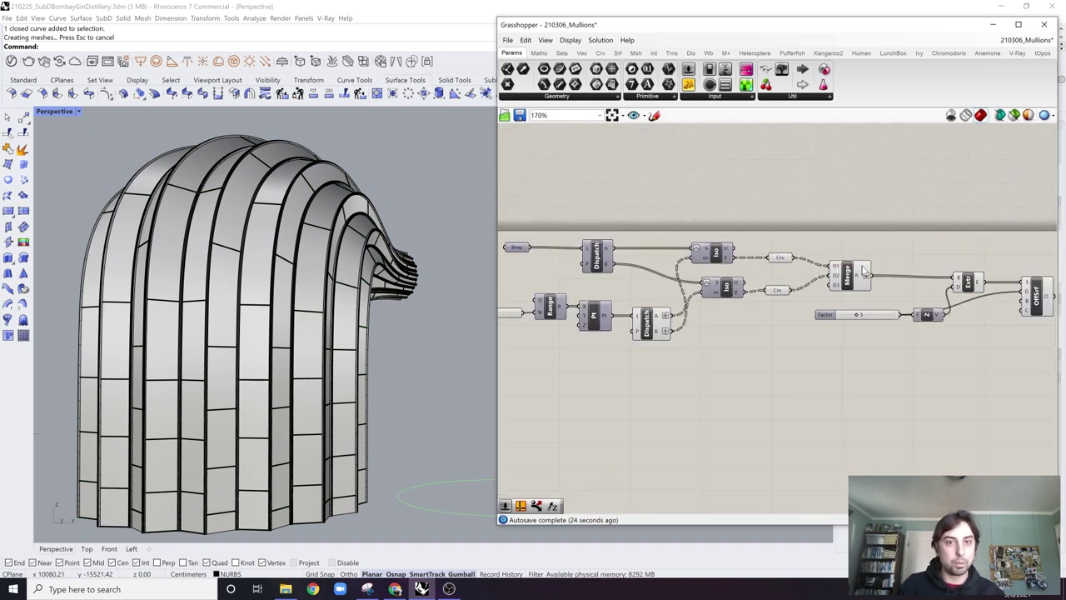
pyautogui.scroll(-1, 885, 272)
pyautogui.moveTo(880, 270); pyautogui.dragTo(895, 271, button='right')
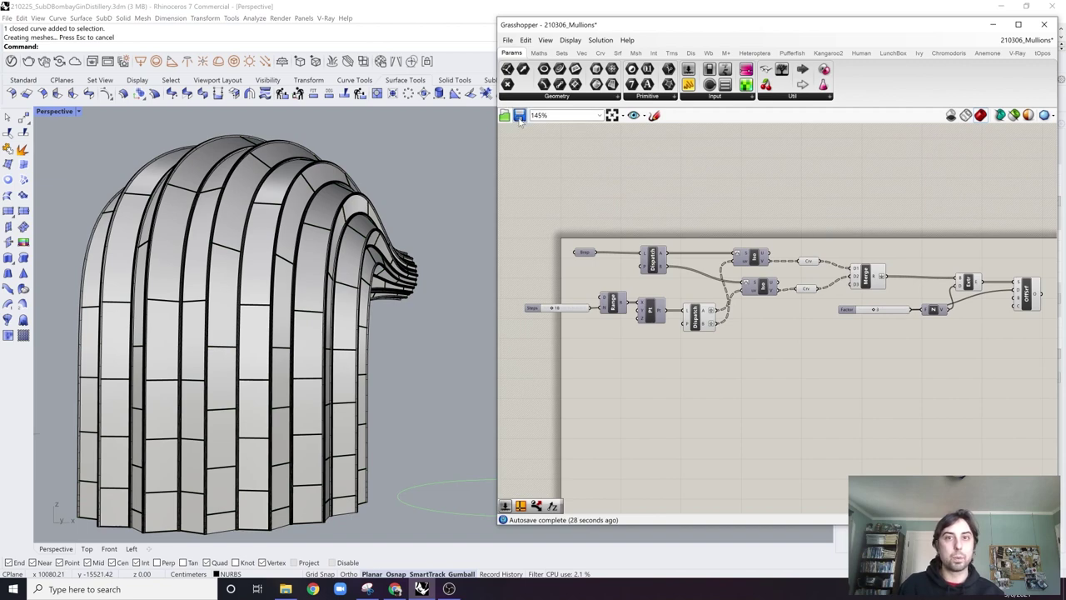
pyautogui.click(1045, 25)
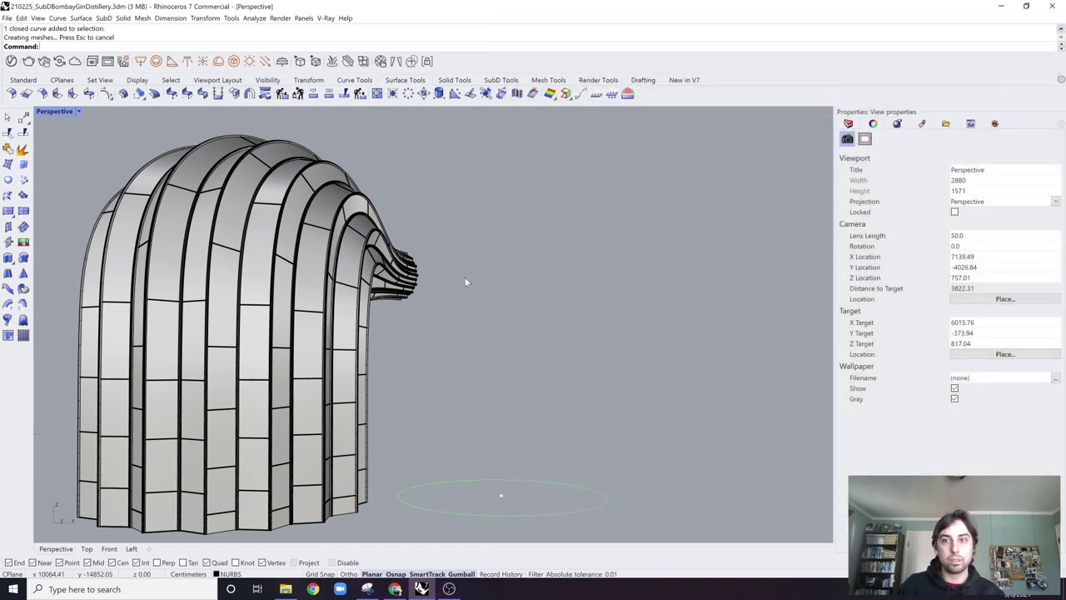
# Step: Set the Perspective viewport's display mode to Copy of Arctic
pyautogui.moveTo(466, 280); pyautogui.dragTo(582, 282, button='right')
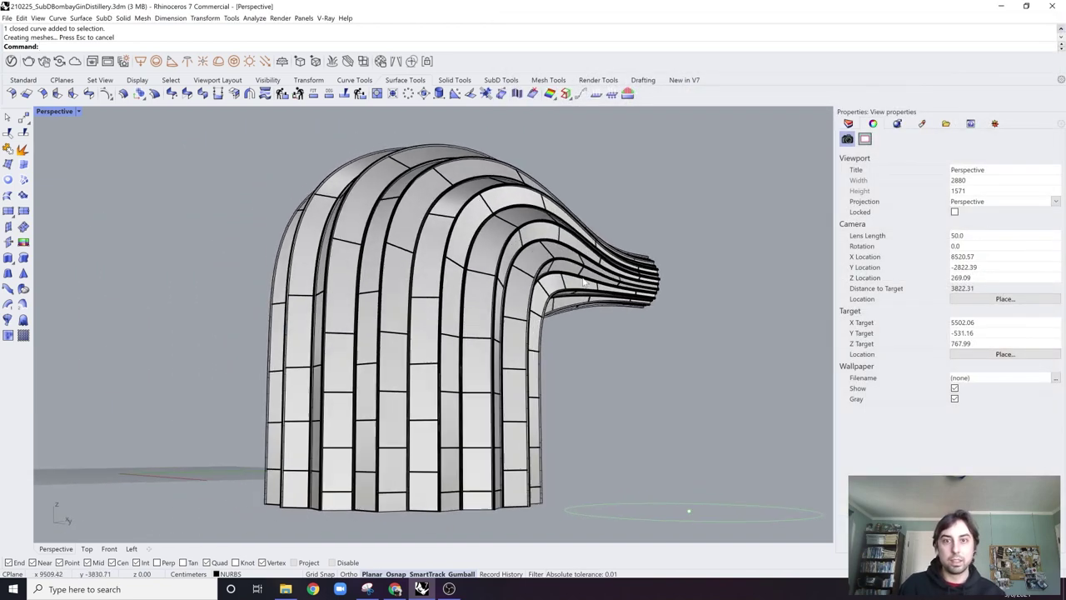
pyautogui.click(58, 111)
pyautogui.click(71, 254)
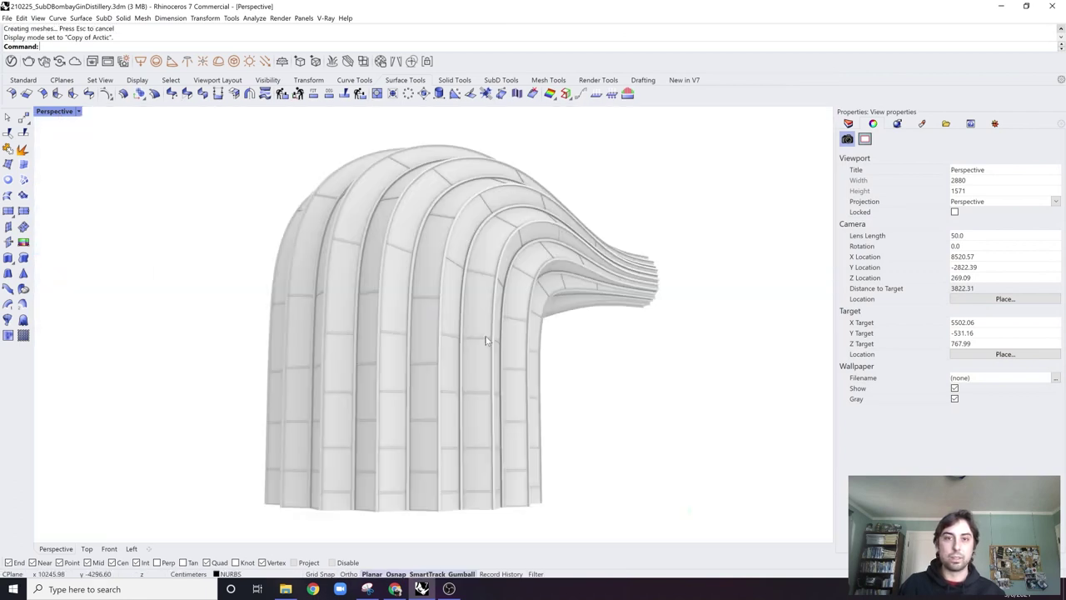
# Step: Compare the greenhouse model with the Bombay Sapphire distillery reference photo in Chrome and return to Rhino
pyautogui.moveTo(487, 340); pyautogui.dragTo(451, 494, button='right')
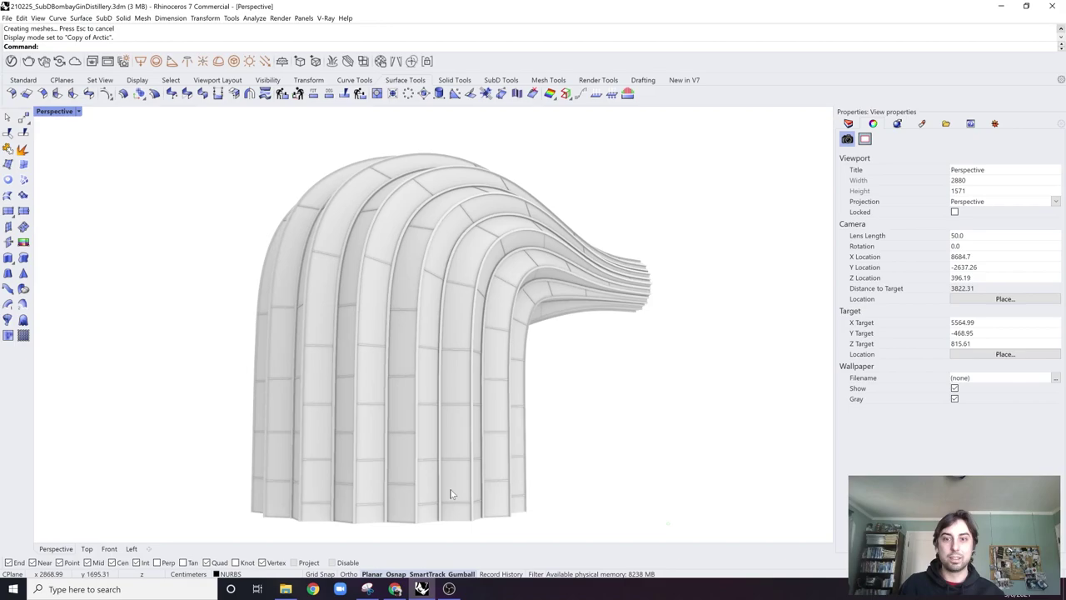
pyautogui.click(400, 589)
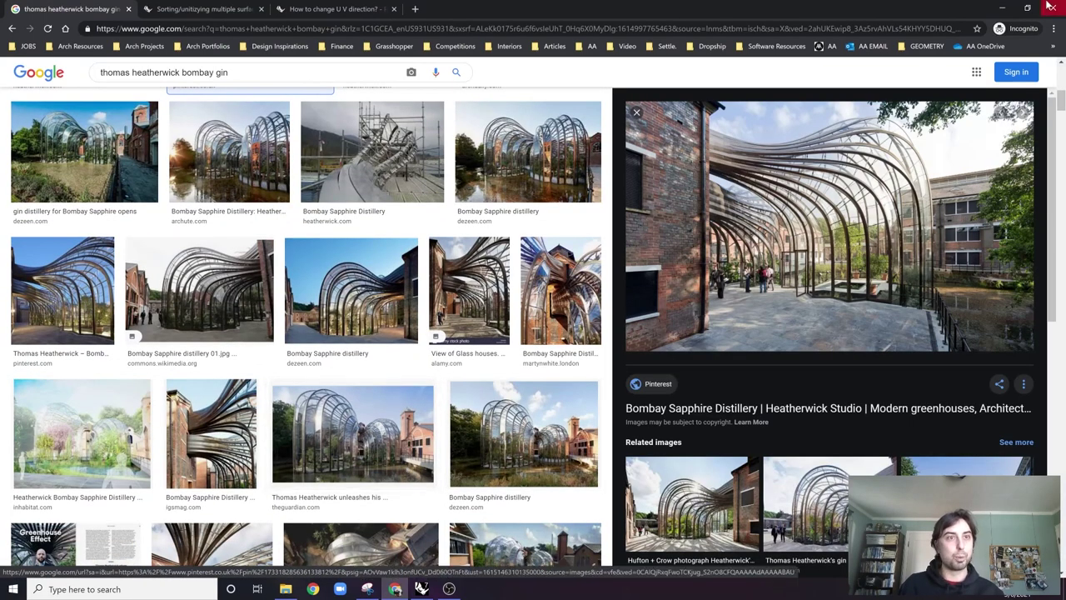
pyautogui.click(1003, 8)
pyautogui.moveTo(488, 376); pyautogui.dragTo(191, 354, button='right')
# Step: Turn on the Site layer to show the building and people beside the greenhouse
pyautogui.click(848, 123)
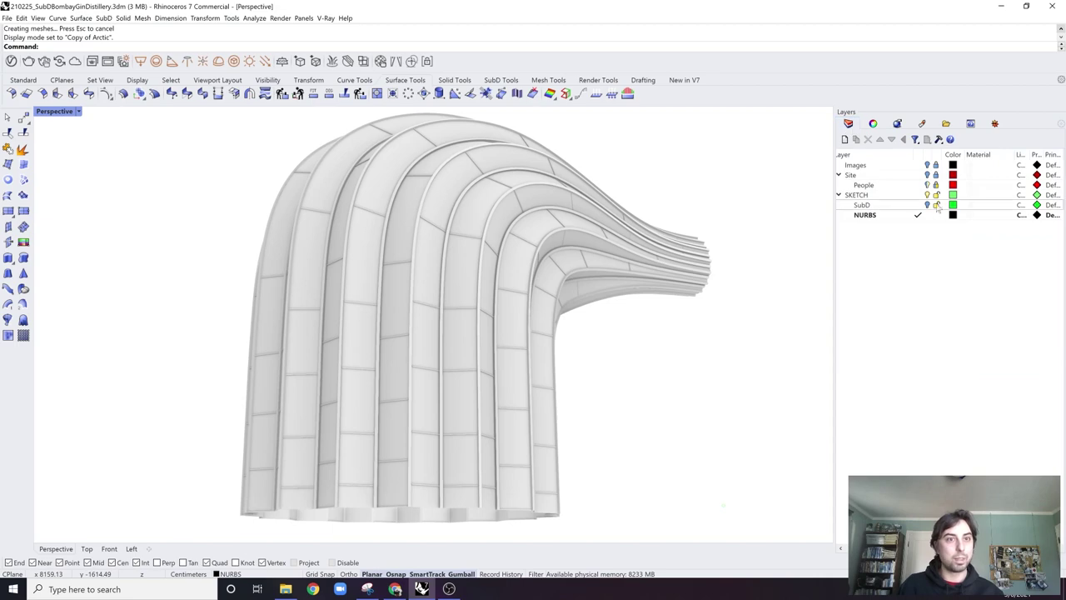
pyautogui.click(927, 175)
pyautogui.moveTo(598, 271); pyautogui.dragTo(438, 286, button='right')
pyautogui.scroll(-4, 581, 307)
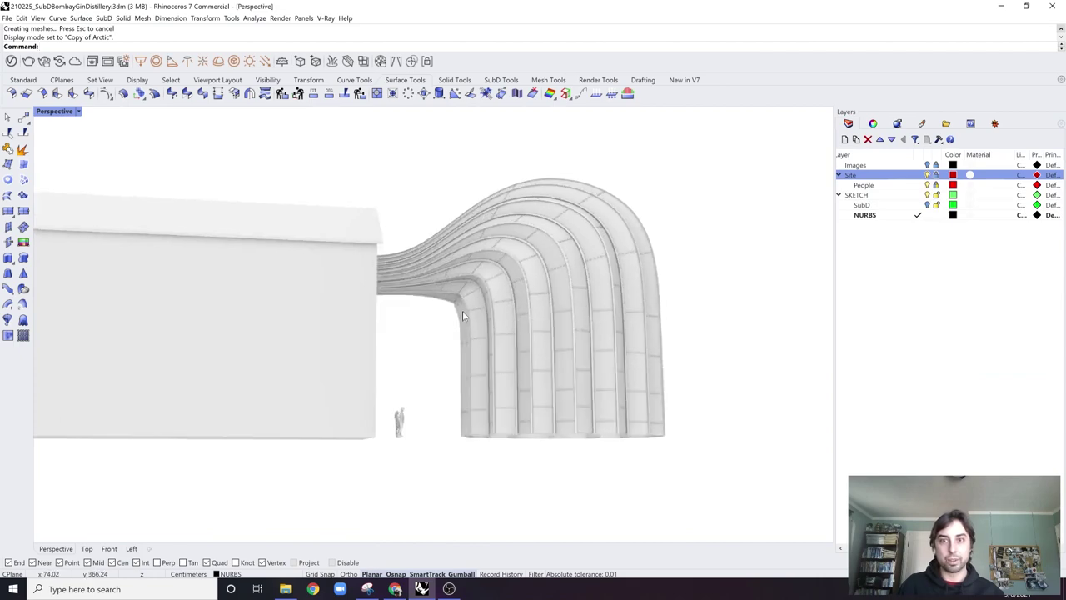
# Step: Examine the finished greenhouse from several angles, checking its junction with the building and its scale beside the people
pyautogui.moveTo(489, 321); pyautogui.dragTo(348, 319, button='right')
pyautogui.moveTo(516, 338); pyautogui.dragTo(474, 358, button='right')
pyautogui.scroll(2, 483, 424)
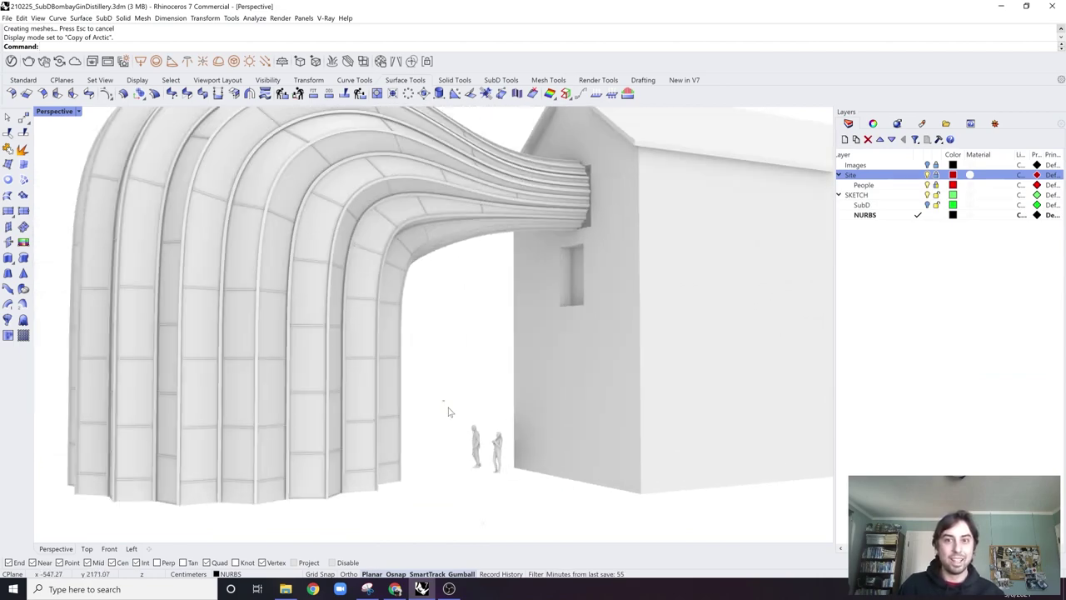
pyautogui.moveTo(442, 400); pyautogui.dragTo(503, 485)
pyautogui.scroll(-5, 492, 482)
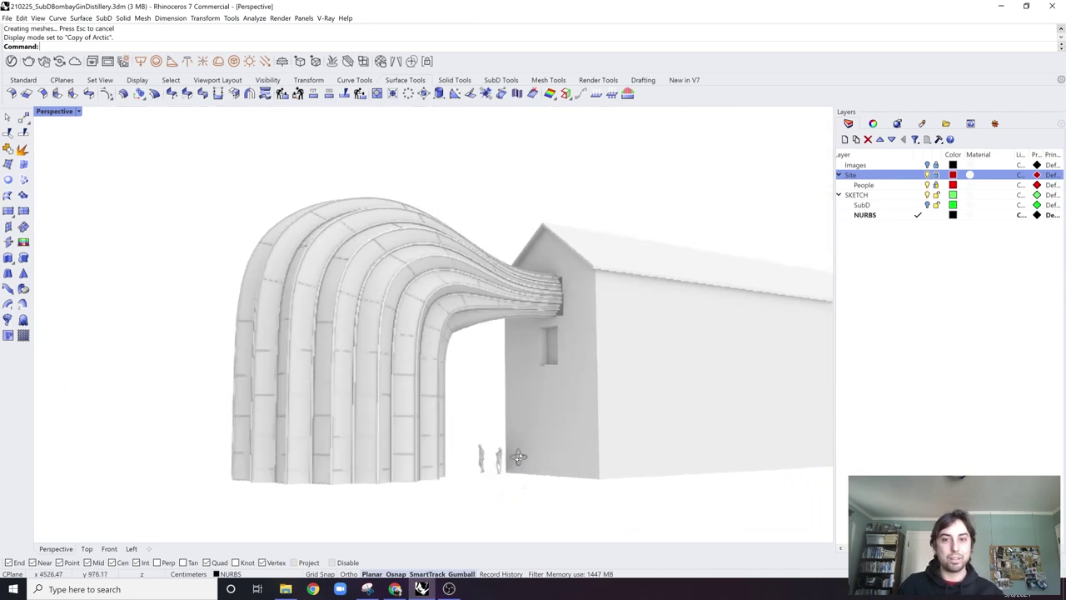
pyautogui.scroll(3, 466, 473)
pyautogui.moveTo(462, 474); pyautogui.dragTo(534, 431, button='right')
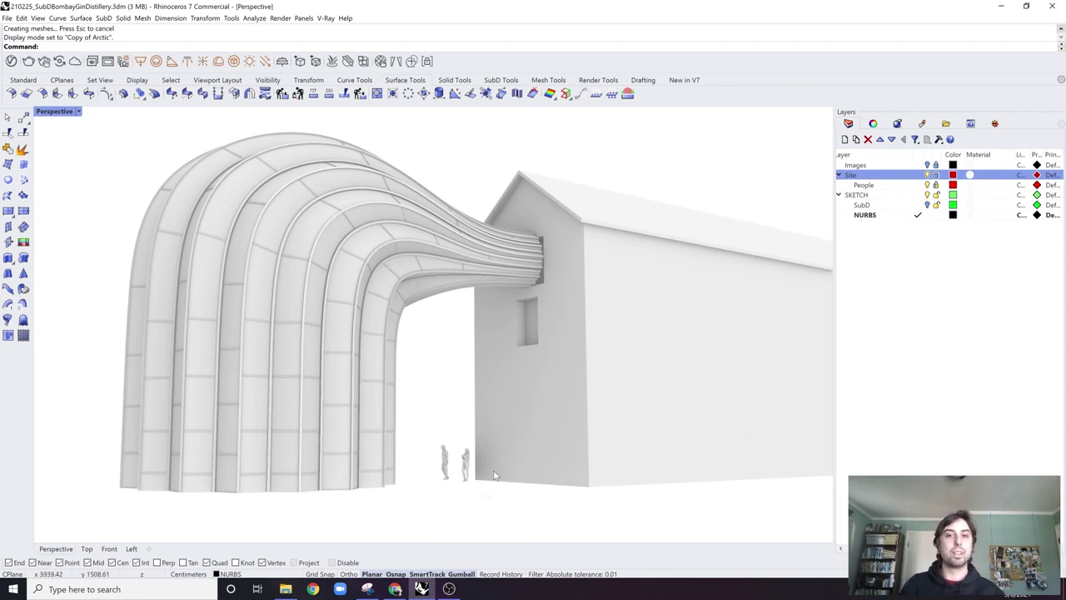